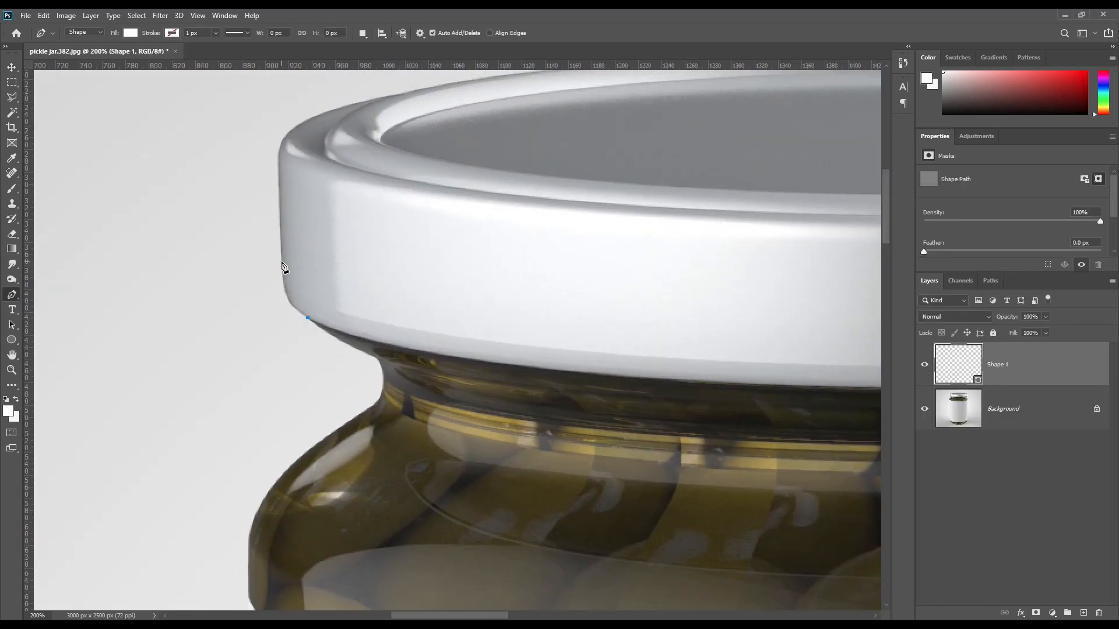
# Continue the Pen outline around the lid, up its left side, across the top and down its right side
pyautogui.click(282, 263)
pyautogui.click(279, 166)
pyautogui.click(303, 120)
pyautogui.moveTo(722, 134); pyautogui.dragTo(282, 215)
pyautogui.click(368, 233)
pyautogui.click(397, 280)
pyautogui.click(394, 391)
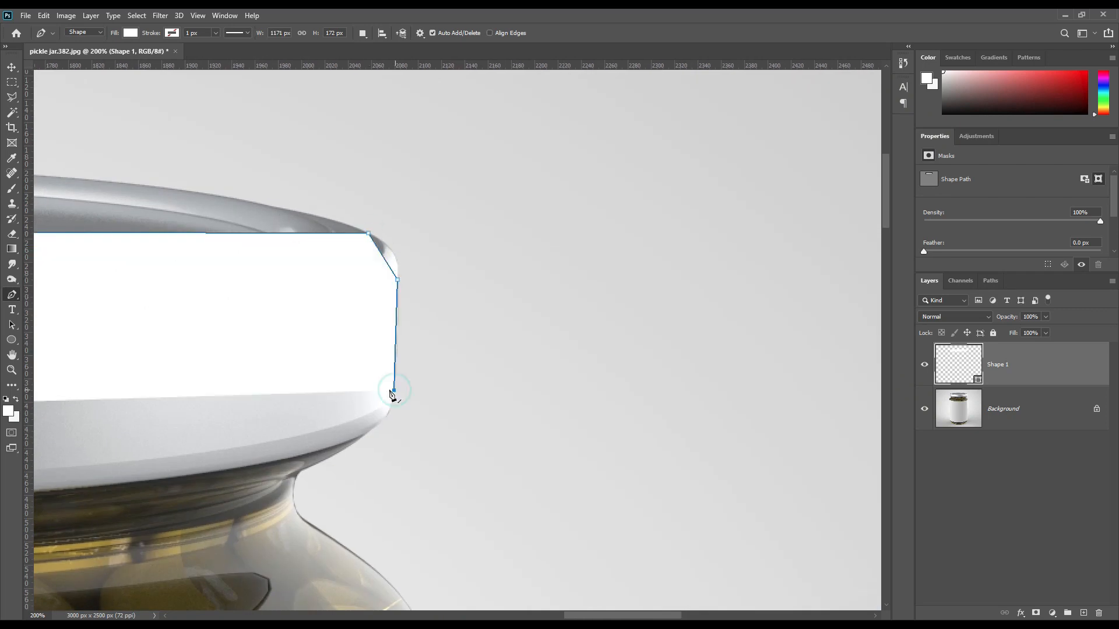
pyautogui.click(363, 435)
# Extend the Pen outline around the right side of the neck and shoulder and down the jar's right side
pyautogui.click(294, 484)
pyautogui.click(316, 527)
pyautogui.moveTo(495, 525); pyautogui.dragTo(397, 274)
pyautogui.moveTo(482, 474); pyautogui.dragTo(497, 391)
pyautogui.click(344, 346)
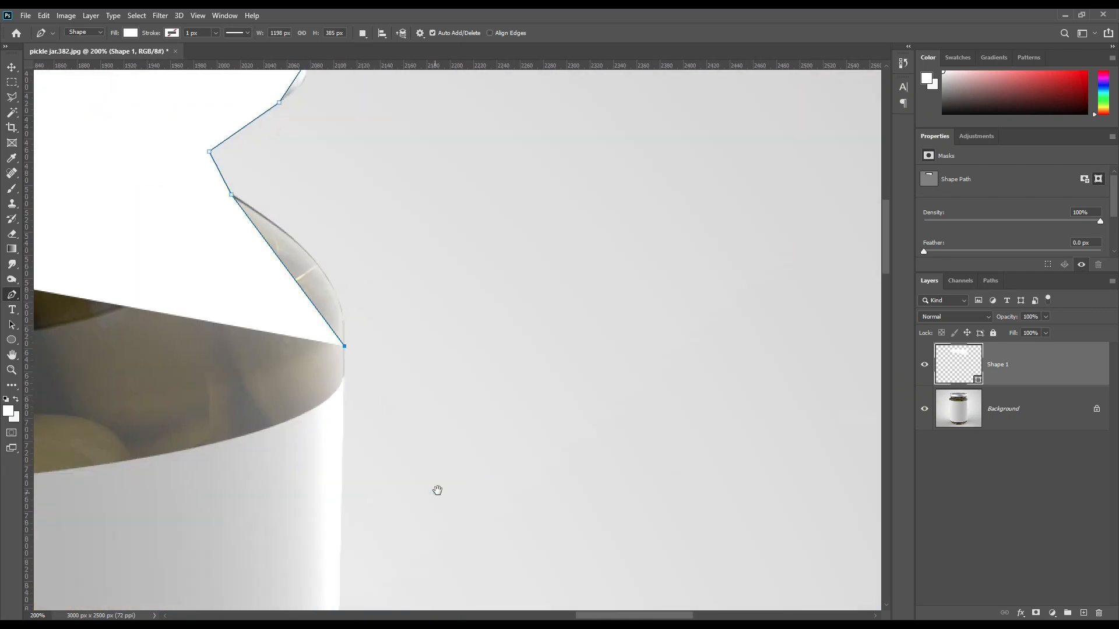
pyautogui.moveTo(437, 490); pyautogui.dragTo(588, 111)
pyautogui.click(624, 252)
# Set the shape's opacity to 0% and close the outline around the jar's base, left side, shoulder and neck
pyautogui.press('0')
pyautogui.press('0')
pyautogui.moveTo(583, 408); pyautogui.dragTo(688, 307)
pyautogui.moveTo(353, 436); pyautogui.dragTo(649, 520)
pyautogui.click(368, 523)
pyautogui.click(191, 238)
pyautogui.moveTo(362, 152); pyautogui.dragTo(402, 495)
pyautogui.moveTo(427, 404); pyautogui.dragTo(439, 464)
pyautogui.click(270, 283)
pyautogui.moveTo(350, 283); pyautogui.dragTo(355, 437)
pyautogui.click(388, 302)
pyautogui.click(333, 210)
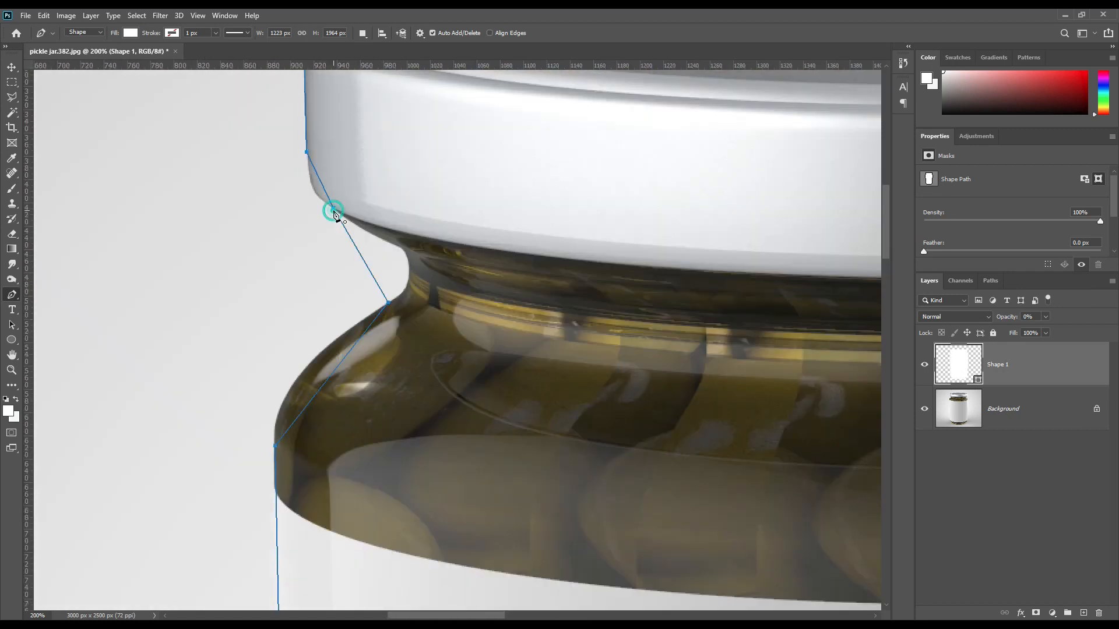
# Use the Add Anchor Point Tool to curve the outline along the left neck and the lid's left corners
pyautogui.rightClick(12, 295)
pyautogui.click(64, 328)
pyautogui.moveTo(371, 272); pyautogui.dragTo(395, 245)
pyautogui.moveTo(403, 252); pyautogui.dragTo(404, 253)
pyautogui.moveTo(320, 180); pyautogui.dragTo(314, 190)
pyautogui.moveTo(307, 152); pyautogui.dragTo(308, 149)
pyautogui.moveTo(368, 183); pyautogui.dragTo(369, 532)
pyautogui.moveTo(313, 388); pyautogui.dragTo(320, 364)
# Add anchor points along the lid's top rim and shift them so the outline follows its curve
pyautogui.moveTo(783, 375); pyautogui.dragTo(299, 400)
pyautogui.moveTo(477, 381); pyautogui.dragTo(477, 315)
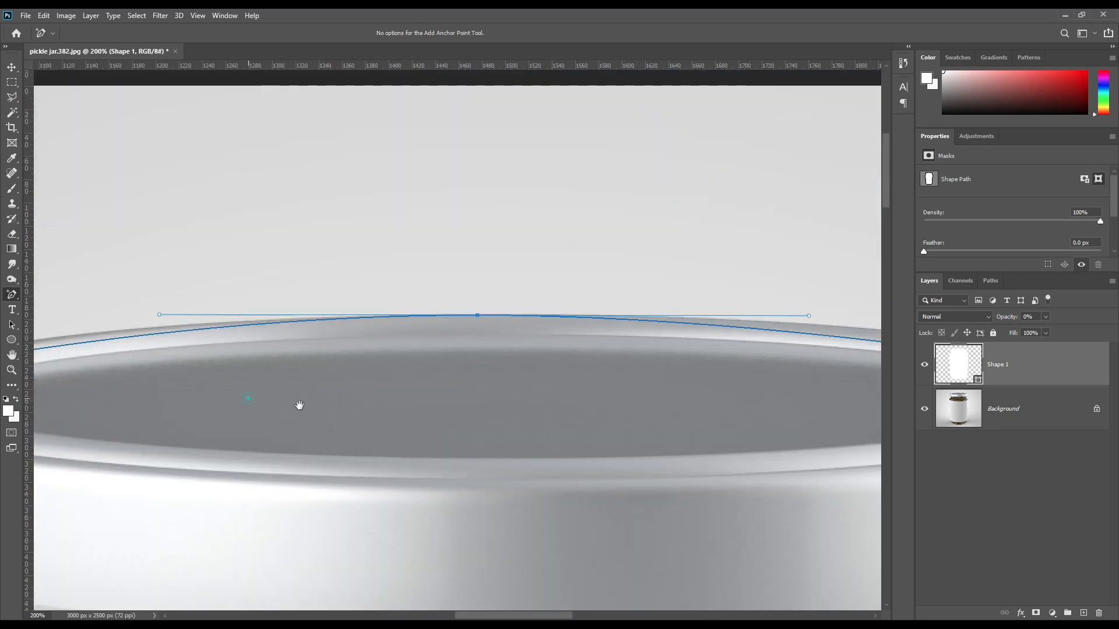
pyautogui.moveTo(248, 399); pyautogui.dragTo(534, 428)
pyautogui.moveTo(334, 376); pyautogui.dragTo(334, 366)
pyautogui.moveTo(201, 394); pyautogui.dragTo(198, 390)
pyautogui.moveTo(839, 408); pyautogui.dragTo(51, 442)
pyautogui.moveTo(480, 419); pyautogui.dragTo(482, 405)
pyautogui.moveTo(332, 390); pyautogui.dragTo(332, 389)
# Fit the outline to the lid's right edge and the right side of the neck and shoulder with added anchor points
pyautogui.moveTo(666, 469); pyautogui.dragTo(716, 294)
pyautogui.moveTo(658, 406); pyautogui.dragTo(659, 407)
pyautogui.moveTo(641, 470); pyautogui.dragTo(650, 472)
pyautogui.moveTo(565, 536); pyautogui.dragTo(564, 528)
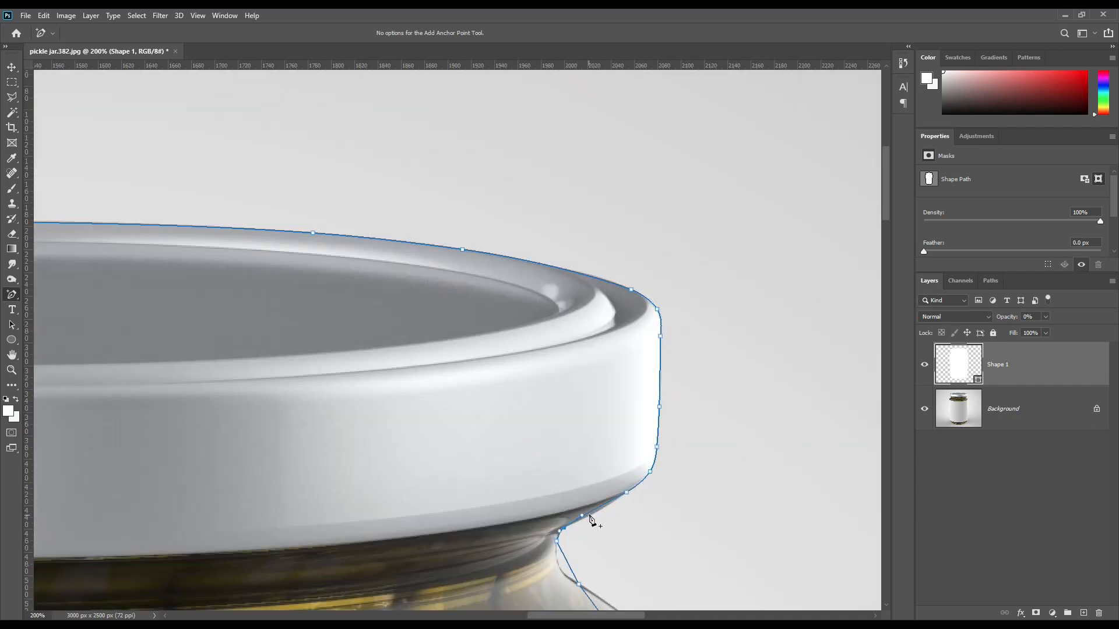
pyautogui.click(558, 567)
pyautogui.moveTo(686, 565); pyautogui.dragTo(566, 198)
pyautogui.click(557, 301)
pyautogui.moveTo(572, 369); pyautogui.dragTo(574, 373)
# Bend the outline around the right side and bottom centre of the jar's base using added anchor points
pyautogui.moveTo(714, 571); pyautogui.dragTo(670, 174)
pyautogui.moveTo(463, 583); pyautogui.dragTo(502, 352)
pyautogui.moveTo(480, 356); pyautogui.dragTo(508, 405)
pyautogui.moveTo(551, 338); pyautogui.dragTo(555, 334)
pyautogui.click(465, 461)
pyautogui.moveTo(279, 425); pyautogui.dragTo(874, 251)
pyautogui.click(496, 353)
pyautogui.moveTo(496, 353); pyautogui.dragTo(498, 459)
# Add and adjust anchor points so the outline follows the remaining bottom edge and lower left curve of the base
pyautogui.moveTo(833, 407); pyautogui.dragTo(570, 392)
pyautogui.click(568, 385)
pyautogui.moveTo(303, 437); pyautogui.dragTo(842, 407)
pyautogui.click(440, 361)
pyautogui.moveTo(440, 361); pyautogui.dragTo(439, 368)
pyautogui.moveTo(207, 197); pyautogui.dragTo(398, 284)
pyautogui.click(329, 260)
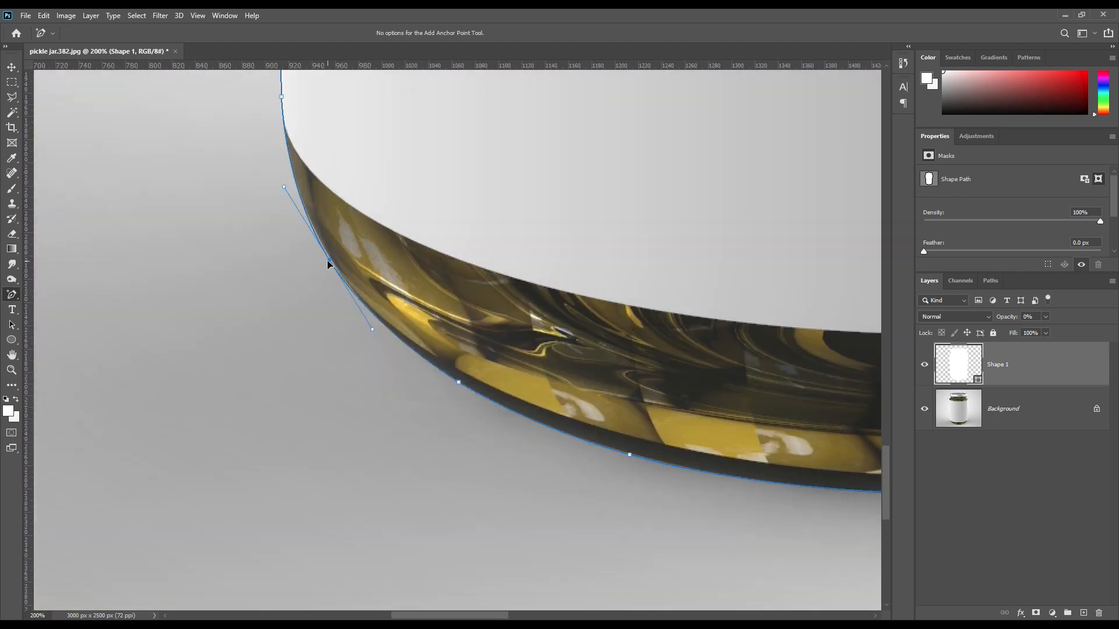
pyautogui.moveTo(327, 263); pyautogui.dragTo(326, 265)
# Refine the outline along the jar's left side and left shoulder with additional anchor points
pyautogui.moveTo(361, 88); pyautogui.dragTo(385, 390)
pyautogui.moveTo(383, 350); pyautogui.dragTo(288, 424)
pyautogui.moveTo(513, 93); pyautogui.dragTo(604, 583)
pyautogui.moveTo(604, 357); pyautogui.dragTo(617, 312)
pyautogui.click(414, 120)
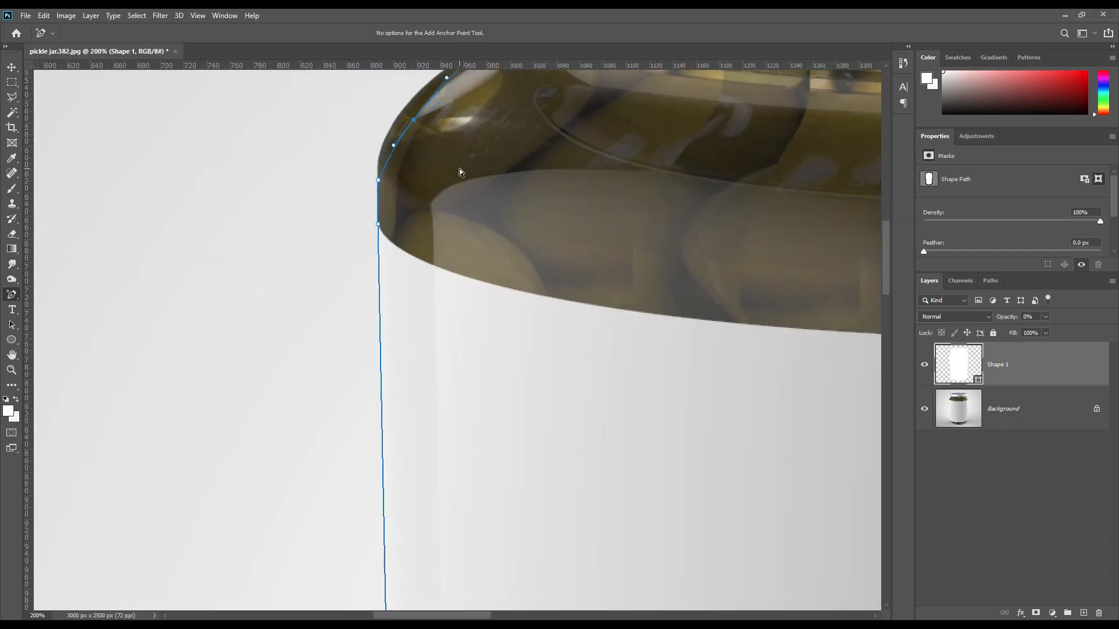
pyautogui.hotkey('ctrl', '-')
pyautogui.hotkey('ctrl', '-')
pyautogui.hotkey('ctrl', '0')
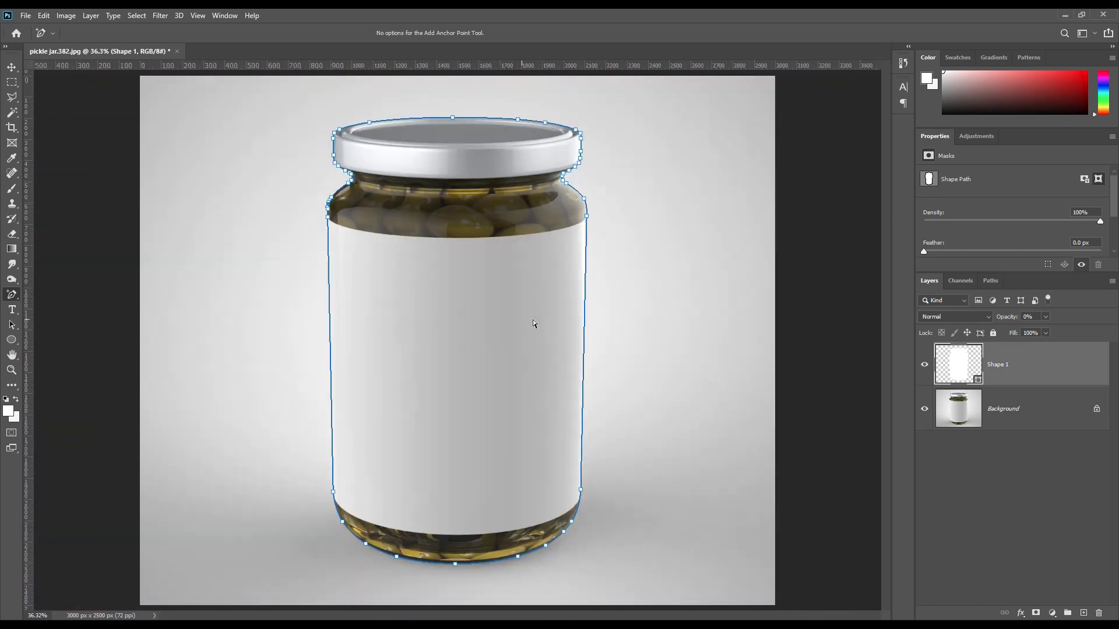
# Copy the jar from the Background to its own layer using the Shape 1 outline as a selection, and hide the Background
pyautogui.keyDown('ctrl'); pyautogui.click(977, 382); pyautogui.keyUp('ctrl')
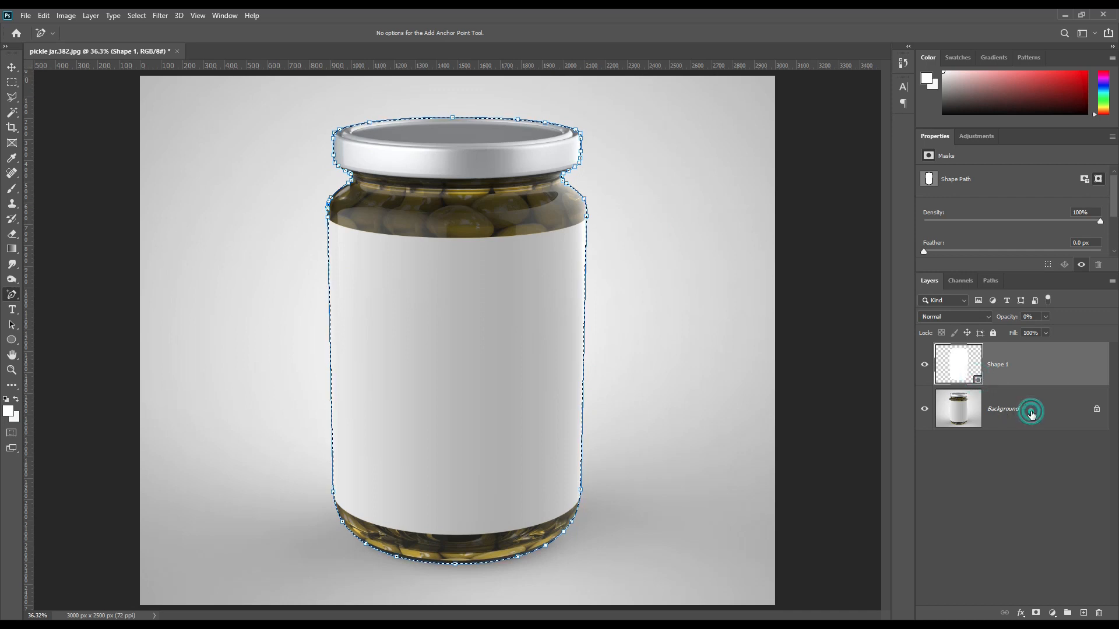
pyautogui.click(1028, 409)
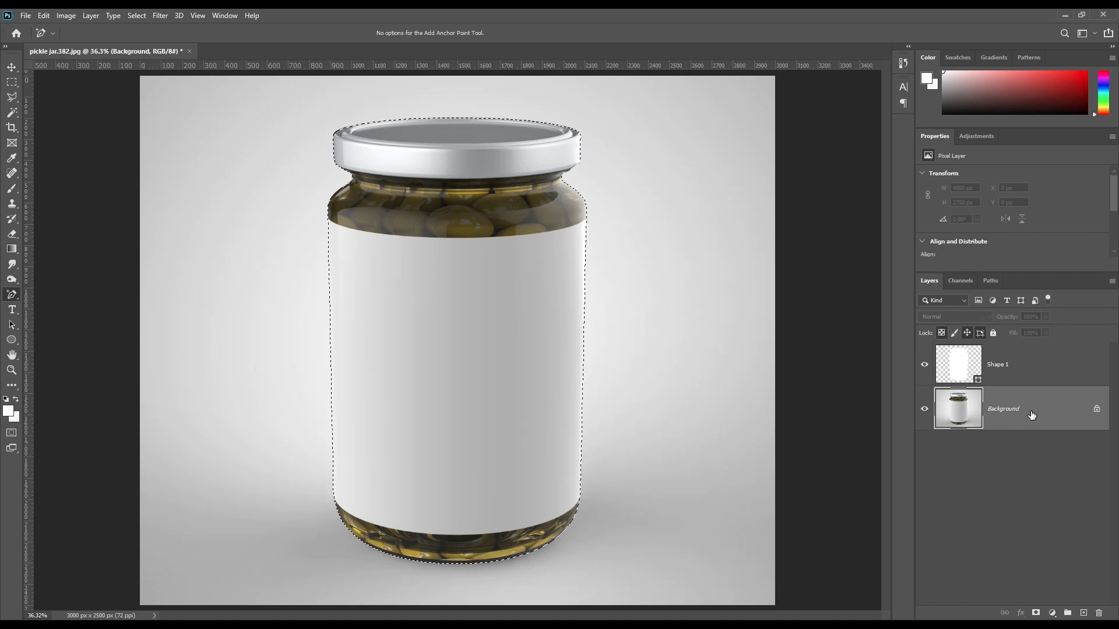
pyautogui.hotkey('ctrl', 'j')
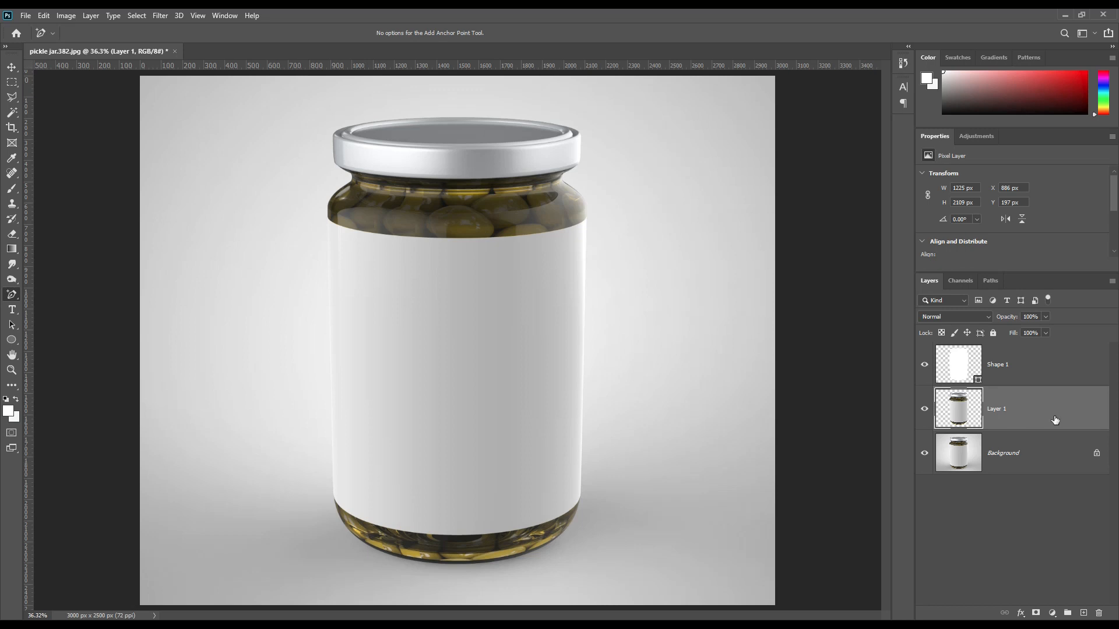
pyautogui.click(924, 453)
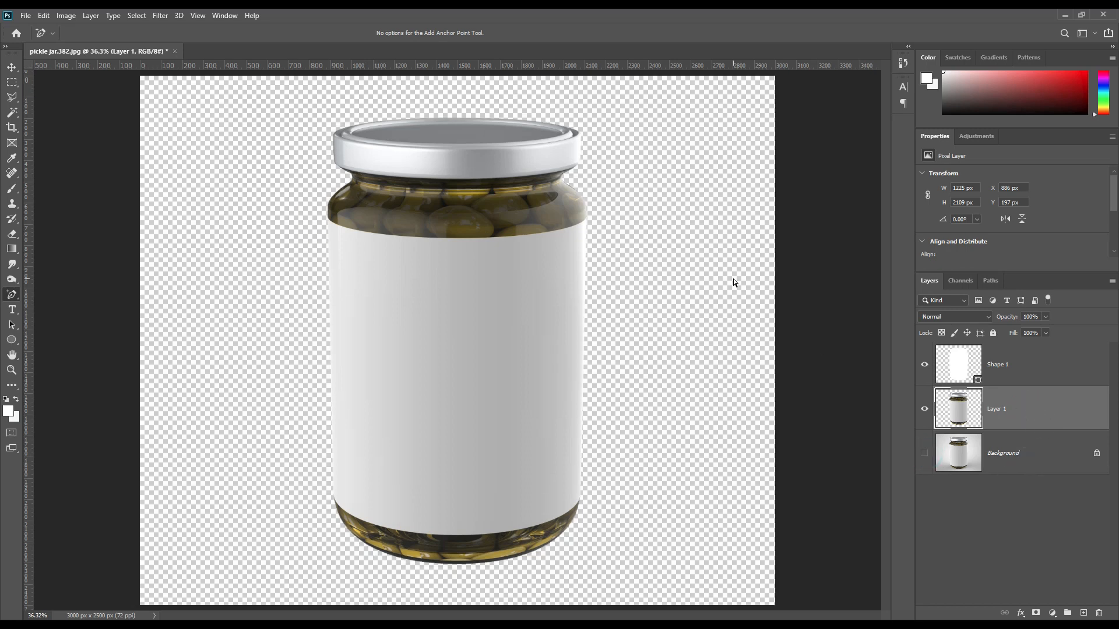
# Draw a closed Pen shape loosely around the lid, starting at its lower left edge, with 0% opacity
pyautogui.scroll(5, 460, 247)
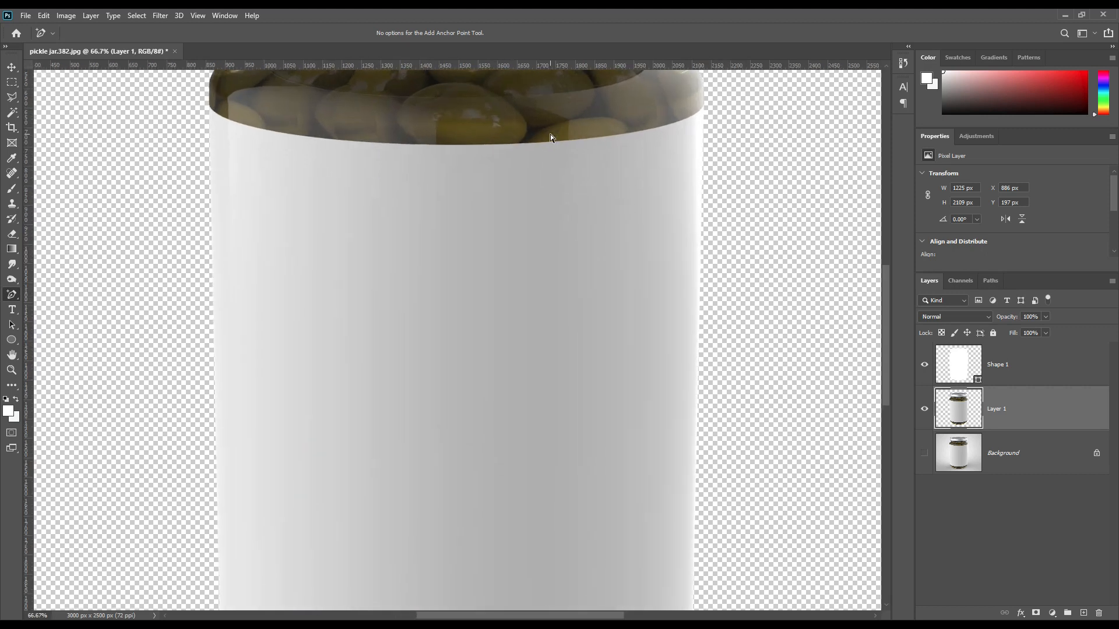
pyautogui.scroll(1, 550, 134)
pyautogui.moveTo(542, 119); pyautogui.dragTo(558, 350)
pyautogui.moveTo(8, 300); pyautogui.dragTo(55, 290)
pyautogui.scroll(1, 181, 332)
pyautogui.moveTo(183, 335); pyautogui.dragTo(362, 387)
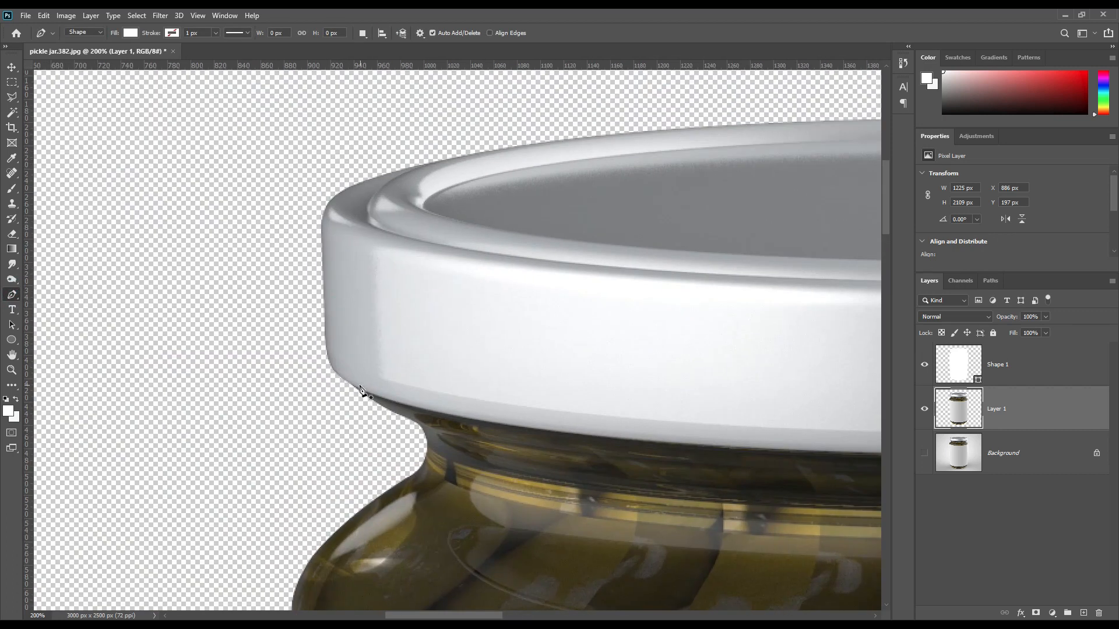
pyautogui.click(355, 384)
pyautogui.moveTo(600, 402); pyautogui.dragTo(204, 353)
pyautogui.click(711, 346)
pyautogui.click(829, 335)
pyautogui.click(225, 509)
pyautogui.click(324, 538)
pyautogui.press('0')
pyautogui.press('0')
# Add an anchor point at the middle of the lid outline's lower edge and move it down toward the rim
pyautogui.moveTo(698, 451); pyautogui.dragTo(354, 144)
pyautogui.hotkey('ctrl', '-')
pyautogui.moveTo(11, 295); pyautogui.dragTo(55, 329)
pyautogui.click(560, 287)
pyautogui.hotkey('shift', 'Down')
pyautogui.hotkey('shift', 'Down')
pyautogui.hotkey('shift', 'Down')
pyautogui.hotkey('shift', 'Down')
pyautogui.hotkey('shift', 'Down')
pyautogui.hotkey('shift', 'Down')
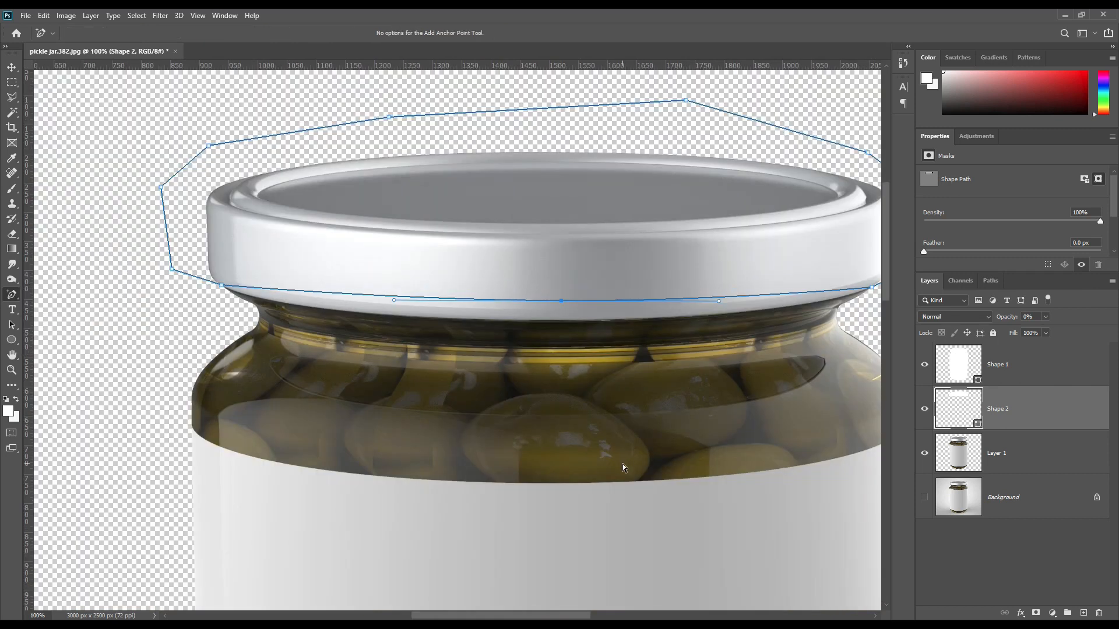
# Fit the left part of the lid outline's lower edge to the rim with added and nudged anchor points
pyautogui.click(283, 296)
pyautogui.press('Down')
pyautogui.press('Down')
pyautogui.press('Down')
pyautogui.press('Down')
pyautogui.press('Down')
pyautogui.press('Down')
pyautogui.press('Down')
pyautogui.press('Down')
pyautogui.press('Down')
pyautogui.press('Down')
pyautogui.press('Down')
pyautogui.moveTo(248, 296); pyautogui.dragTo(253, 298)
pyautogui.click(361, 312)
# Add an anchor point on the right part of the lid outline's lower edge and nudge it down to the rim
pyautogui.moveTo(593, 372); pyautogui.dragTo(520, 422)
pyautogui.click(606, 311)
pyautogui.press('Down')
pyautogui.press('Down')
pyautogui.press('Down')
pyautogui.press('Down')
pyautogui.press('Down')
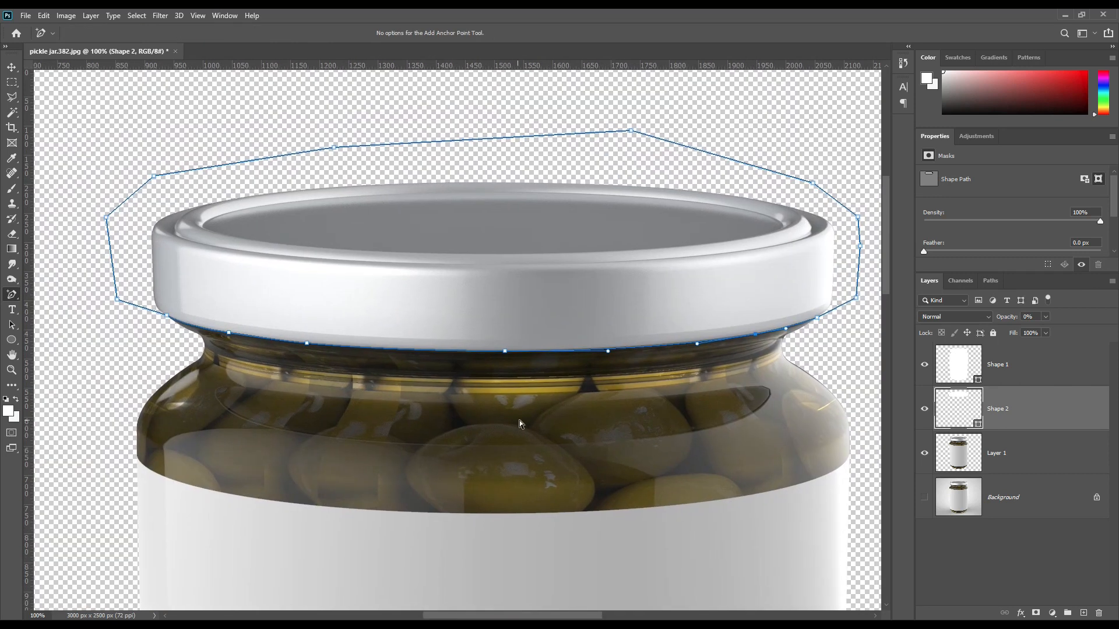
# Copy the lid from Layer 1 to a new layer using the Shape 2 outline as a selection
pyautogui.keyDown('ctrl'); pyautogui.click(972, 418); pyautogui.keyUp('ctrl')
pyautogui.click(1016, 459)
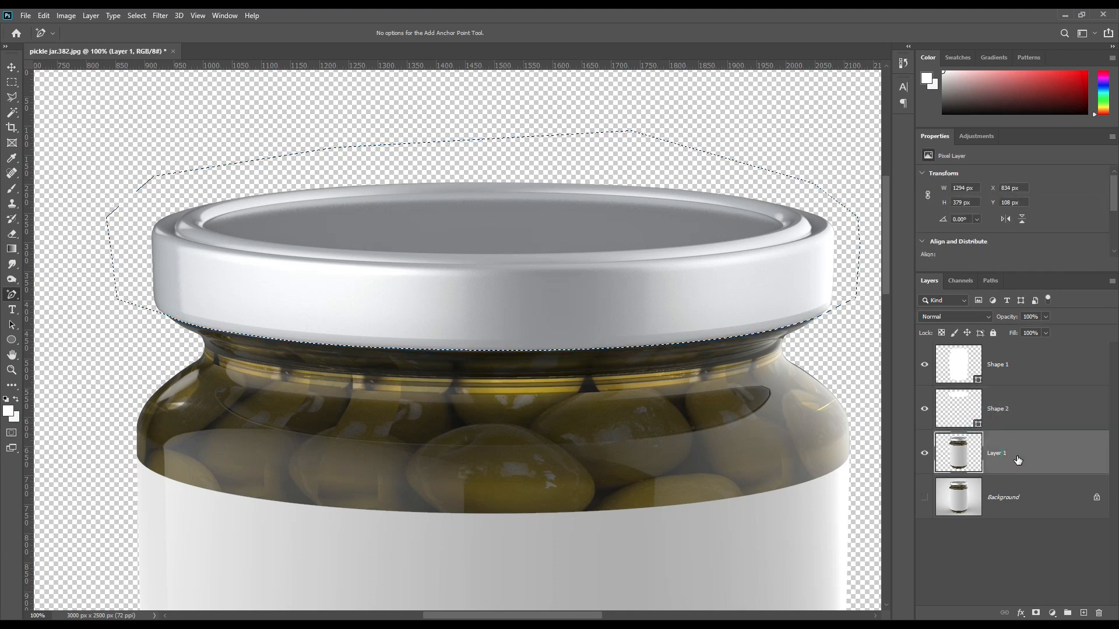
pyautogui.hotkey('ctrl', 'j')
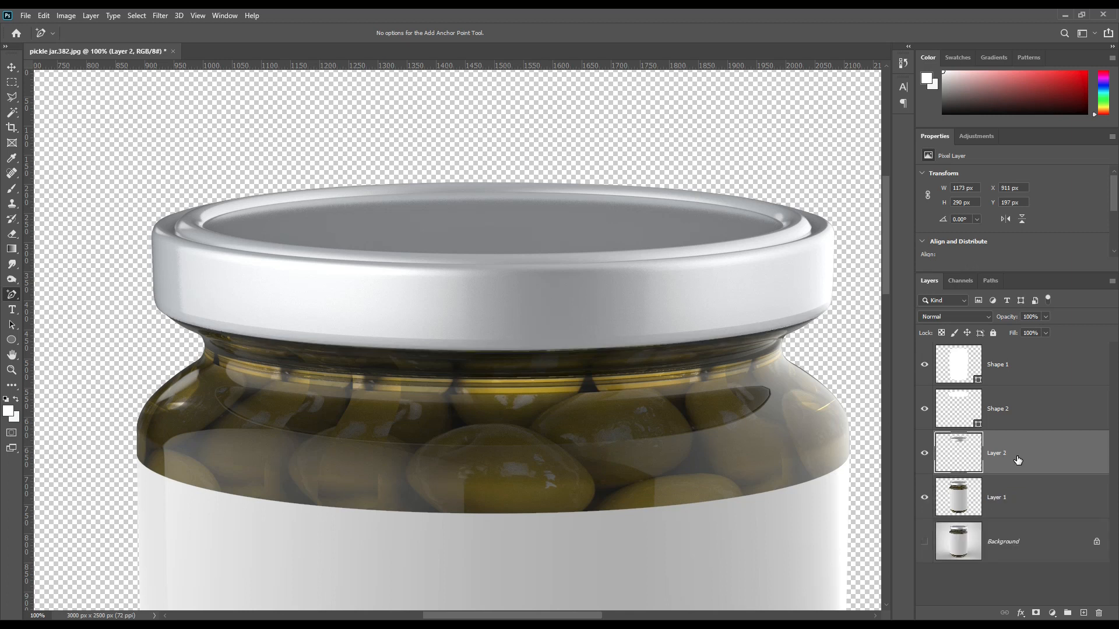
# Rename the lid layer to CAP and the jar layer to JAR
pyautogui.doubleClick(1001, 458)
pyautogui.press('Return')
pyautogui.doubleClick(1002, 498)
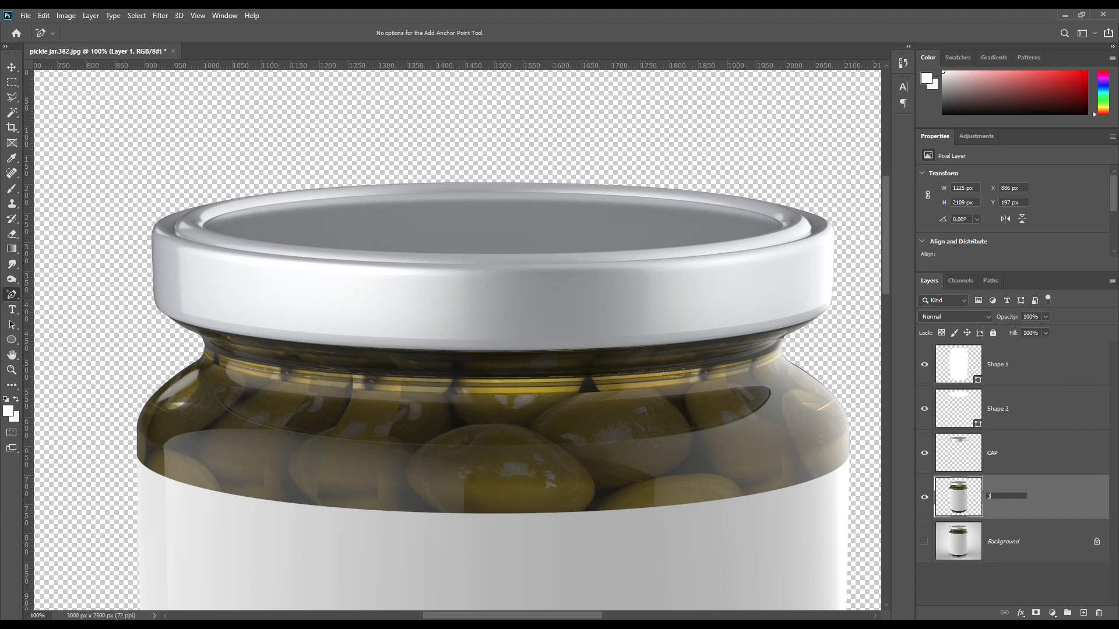
pyautogui.press('Return')
# Draw a closed Pen shape around the label on a new layer above CAP and set its opacity to 0%
pyautogui.click(1054, 449)
pyautogui.click(13, 296)
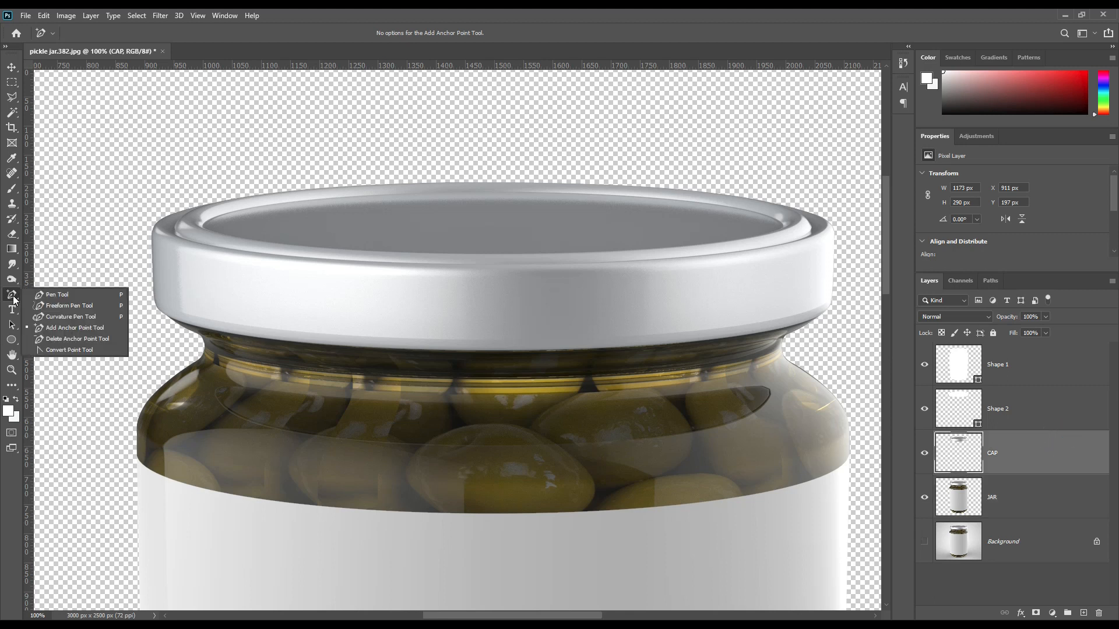
pyautogui.click(58, 294)
pyautogui.moveTo(423, 483); pyautogui.dragTo(370, 358)
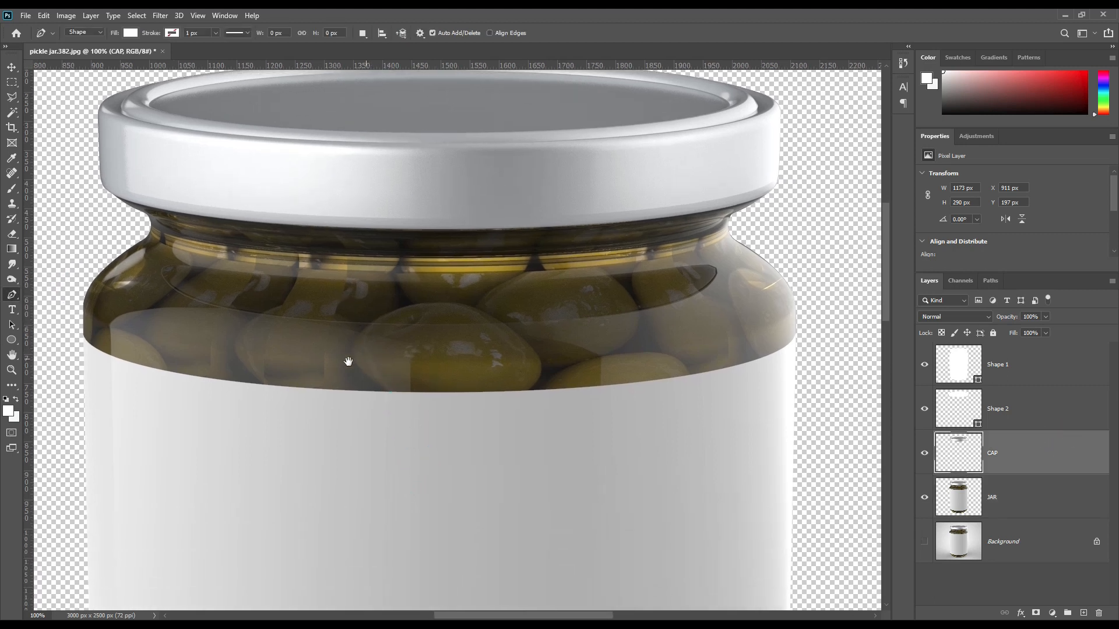
pyautogui.click(83, 336)
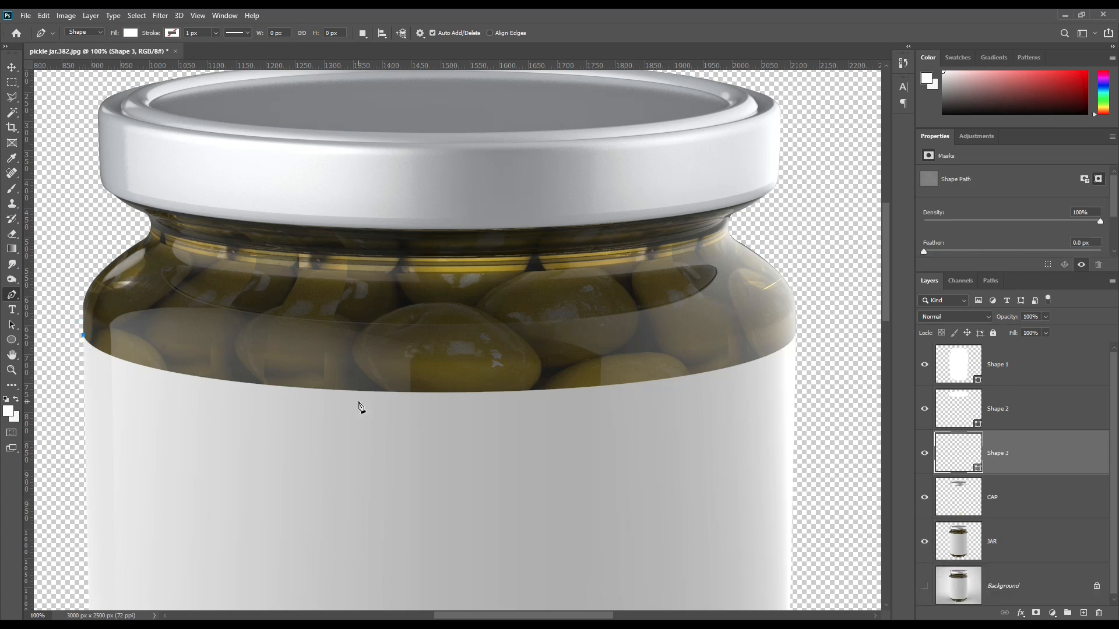
pyautogui.click(831, 331)
pyautogui.moveTo(801, 542); pyautogui.dragTo(827, 183)
pyautogui.click(719, 293)
pyautogui.moveTo(250, 394); pyautogui.dragTo(536, 470)
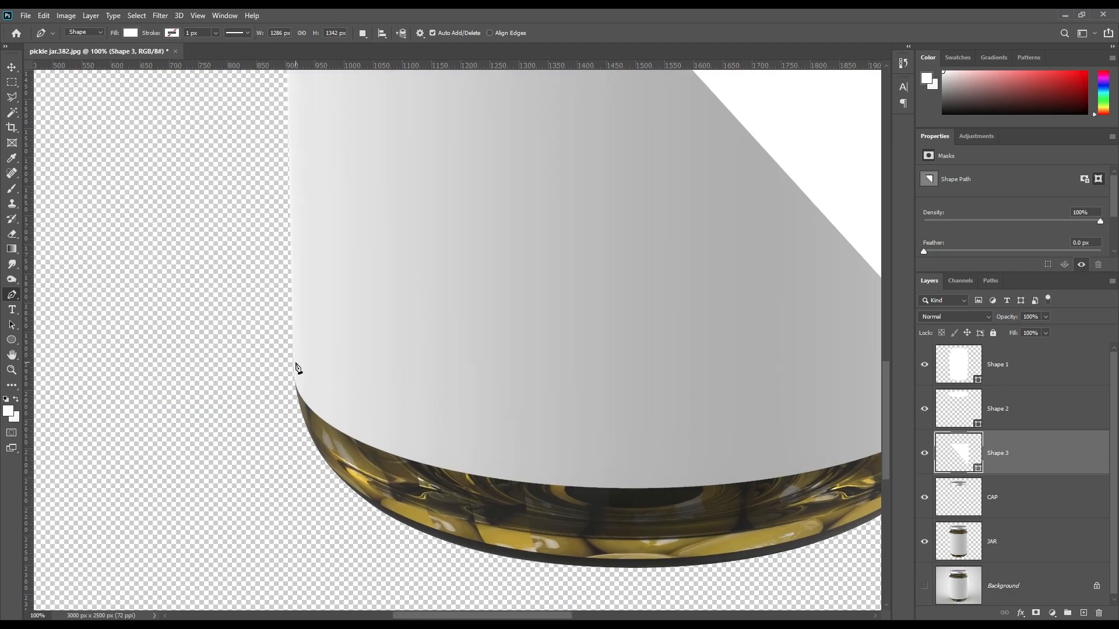
pyautogui.click(249, 376)
pyautogui.moveTo(245, 140); pyautogui.dragTo(293, 454)
pyautogui.click(300, 303)
pyautogui.click(370, 245)
pyautogui.press('0')
pyautogui.press('0')
# Curve the label outline's upper edge along the label's top with added anchor points and extended handles
pyautogui.moveTo(719, 354); pyautogui.dragTo(476, 337)
pyautogui.press('+')
pyautogui.click(505, 226)
pyautogui.moveTo(506, 226); pyautogui.dragTo(493, 285)
pyautogui.moveTo(664, 284); pyautogui.dragTo(843, 277)
pyautogui.moveTo(308, 288); pyautogui.dragTo(140, 283)
pyautogui.click(730, 270)
pyautogui.press('Up')
# Curve the label outline's lower edge along the label's bottom with an added anchor point pulled down and extended handles
pyautogui.moveTo(586, 492); pyautogui.dragTo(595, 158)
pyautogui.moveTo(583, 466); pyautogui.dragTo(587, 174)
pyautogui.click(475, 358)
pyautogui.moveTo(475, 358); pyautogui.dragTo(475, 476)
pyautogui.moveTo(651, 481); pyautogui.dragTo(825, 473)
pyautogui.moveTo(310, 478); pyautogui.dragTo(126, 464)
pyautogui.moveTo(824, 474); pyautogui.dragTo(825, 472)
# Refine the left part of the label outline's lower edge with extra anchor points fitted to the label's border
pyautogui.click(257, 453)
pyautogui.moveTo(257, 454); pyautogui.dragTo(257, 444)
pyautogui.click(367, 468)
pyautogui.click(449, 475)
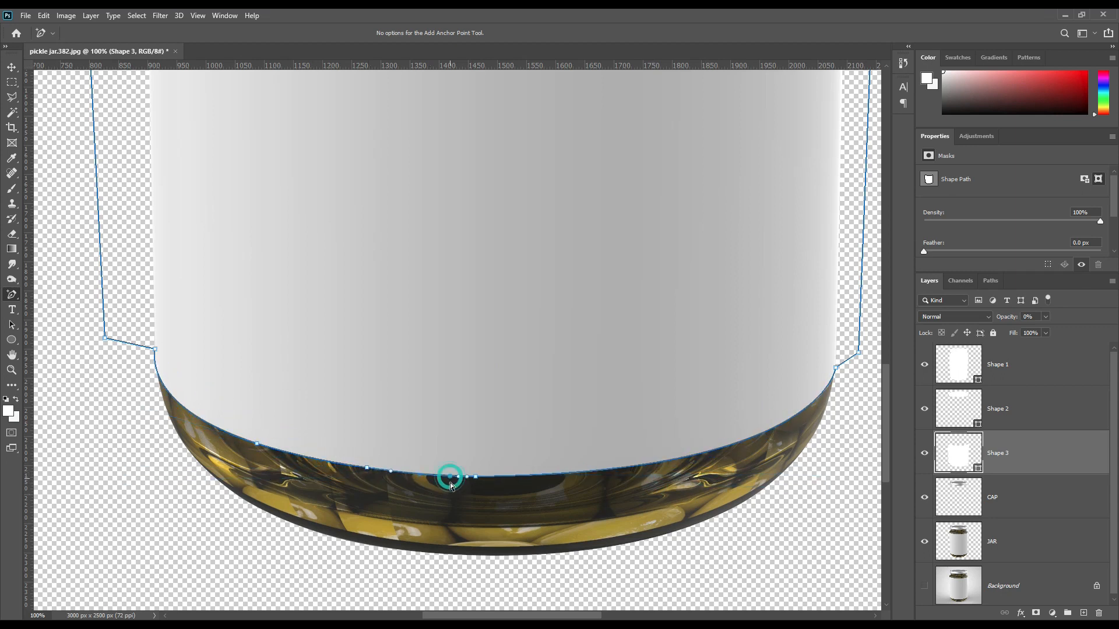
# Copy the label from the JAR layer using the Shape 3 outline as a selection, and name the new layer LABEL
pyautogui.hotkey('ctrl', '0')
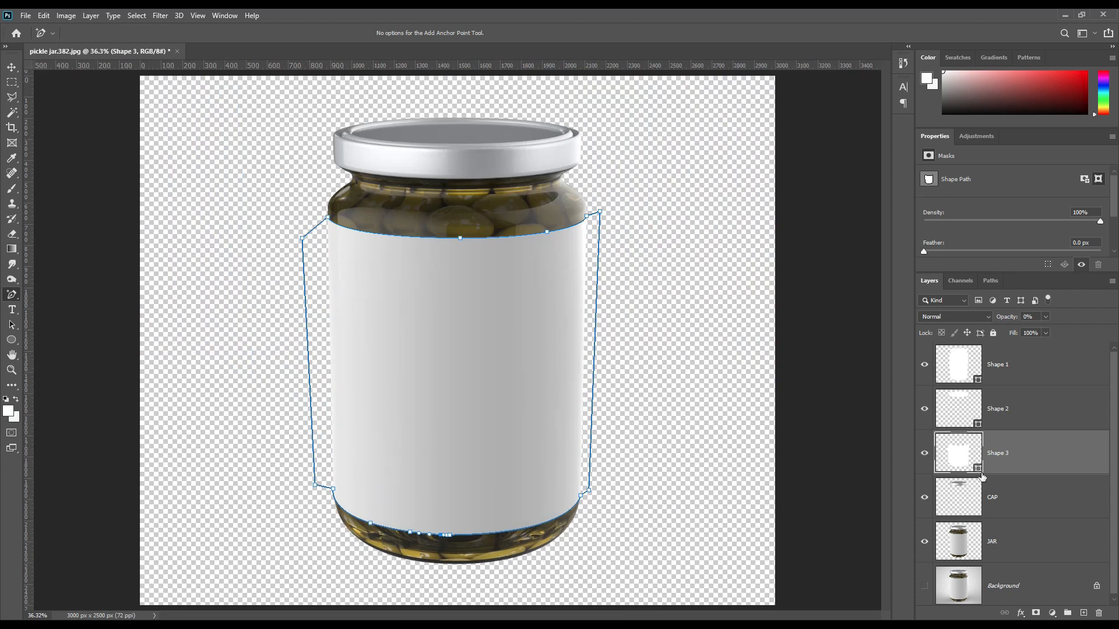
pyautogui.keyDown('ctrl'); pyautogui.click(978, 461); pyautogui.keyUp('ctrl')
pyautogui.click(1020, 544)
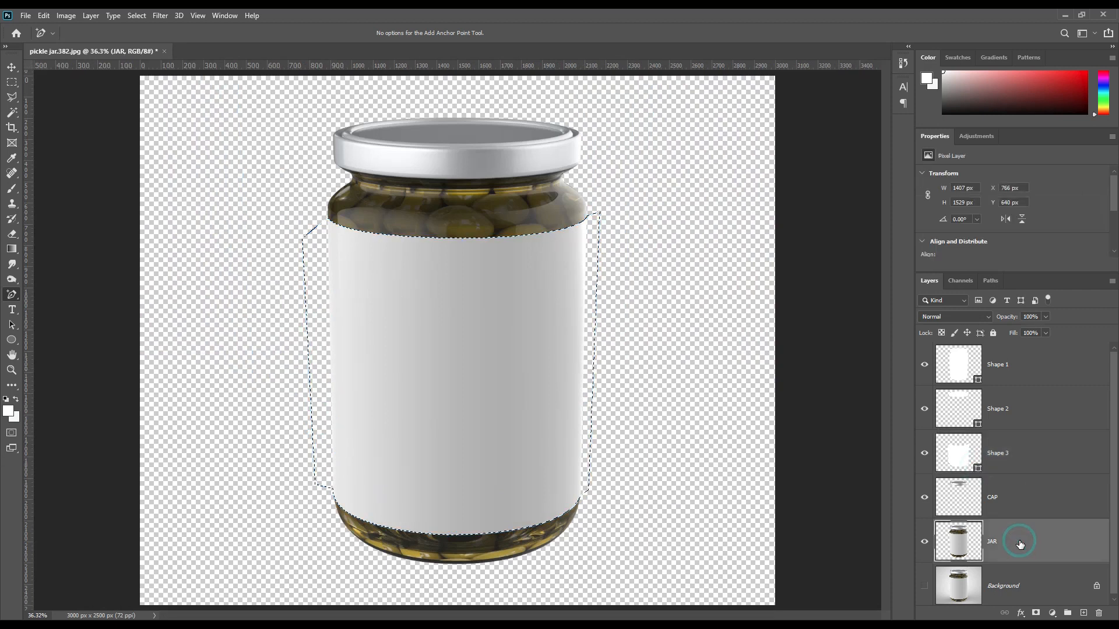
pyautogui.hotkey('ctrl', 'j')
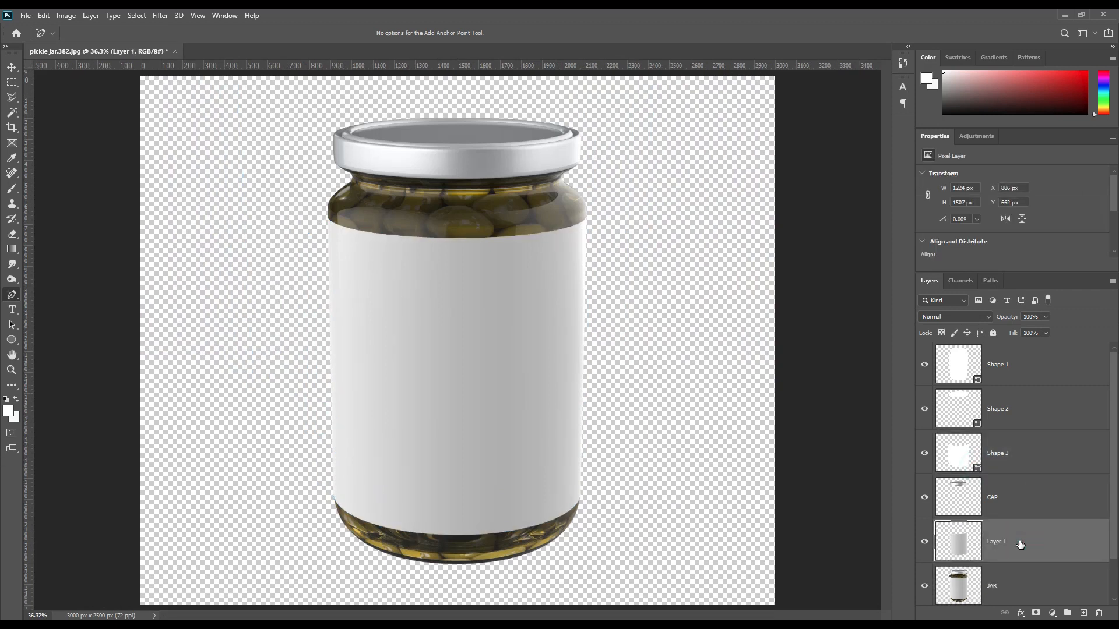
pyautogui.doubleClick(995, 540)
pyautogui.write('LABEL')
pyautogui.press('Return')
# Group the Shape 1, Shape 2 and Shape 3 layers and name the group OBJECT ID
pyautogui.click(1030, 465)
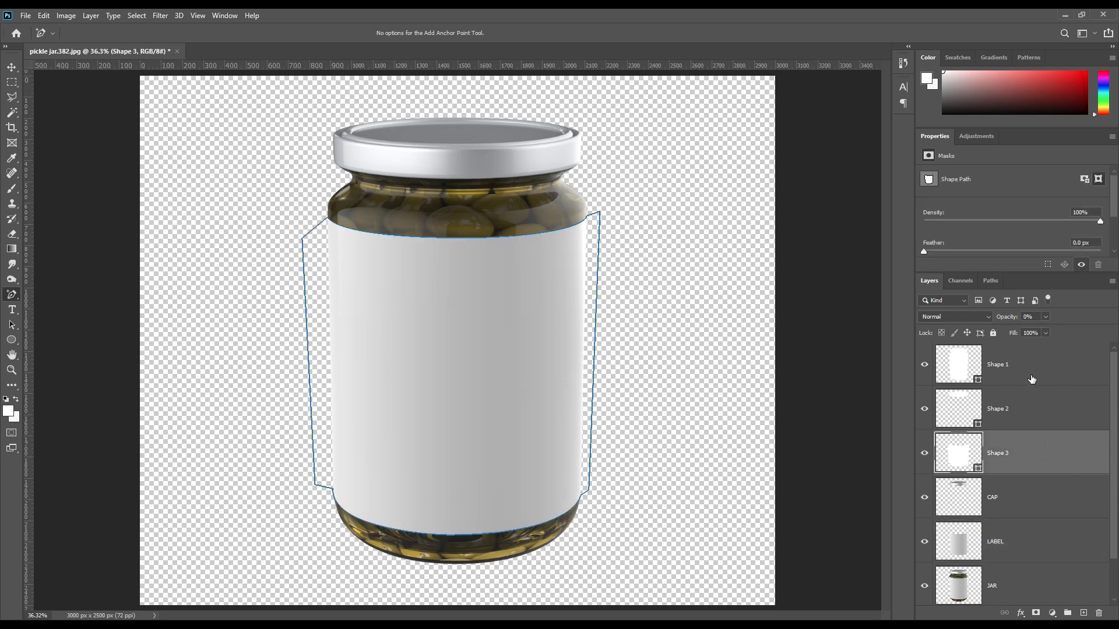
pyautogui.keyDown('shift'); pyautogui.click(1029, 369); pyautogui.keyUp('shift')
pyautogui.moveTo(1064, 446); pyautogui.dragTo(1066, 613)
pyautogui.doubleClick(969, 349)
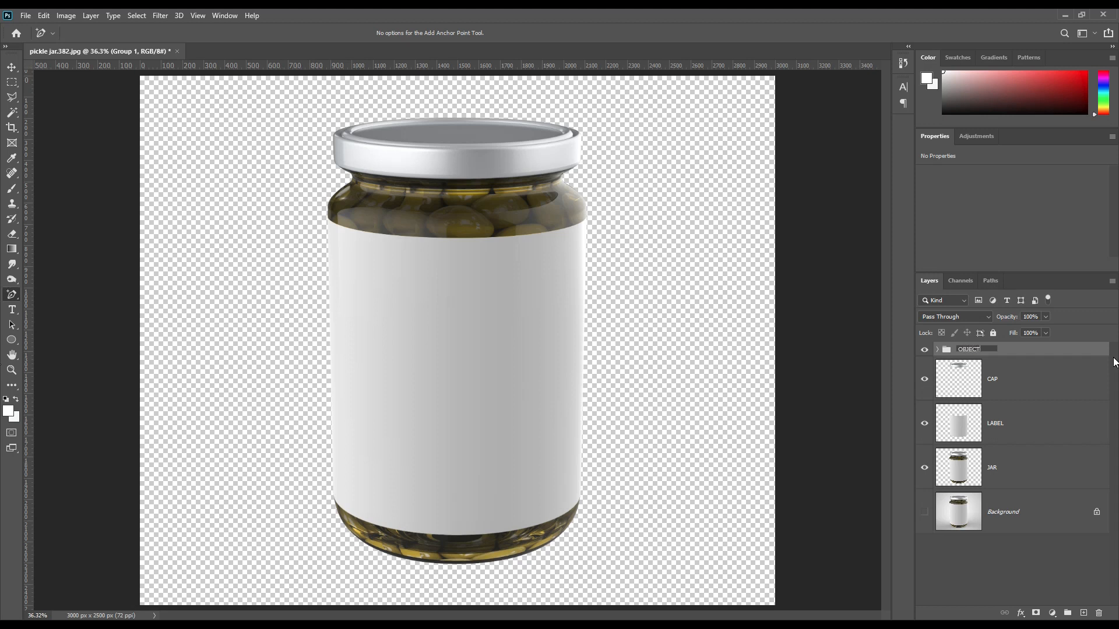
pyautogui.write('D')
pyautogui.press('Return')
# Show the Background layer and add a Solid Color fill of d5b663 above the CAP layer, masked to the cap's outline
pyautogui.click(924, 512)
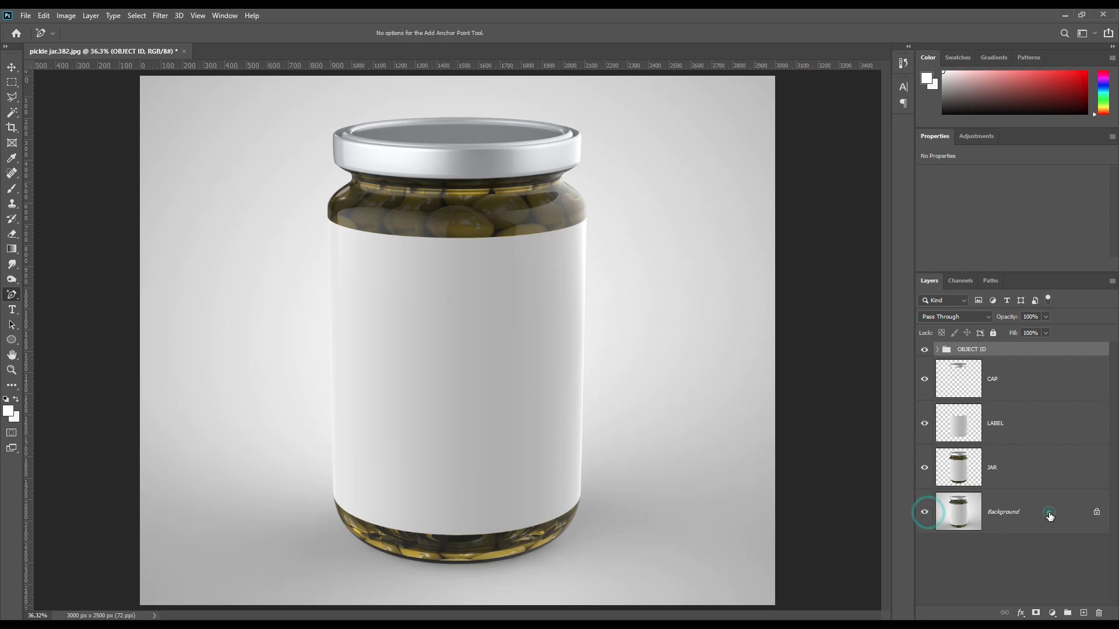
pyautogui.click(1049, 518)
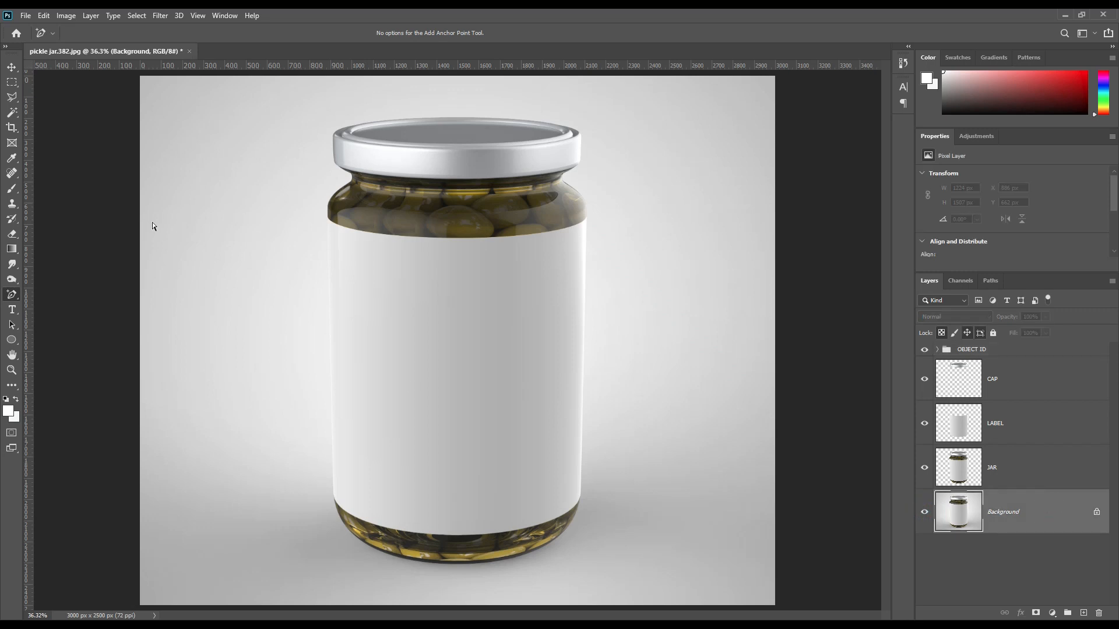
pyautogui.keyDown('ctrl'); pyautogui.click(961, 373); pyautogui.keyUp('ctrl')
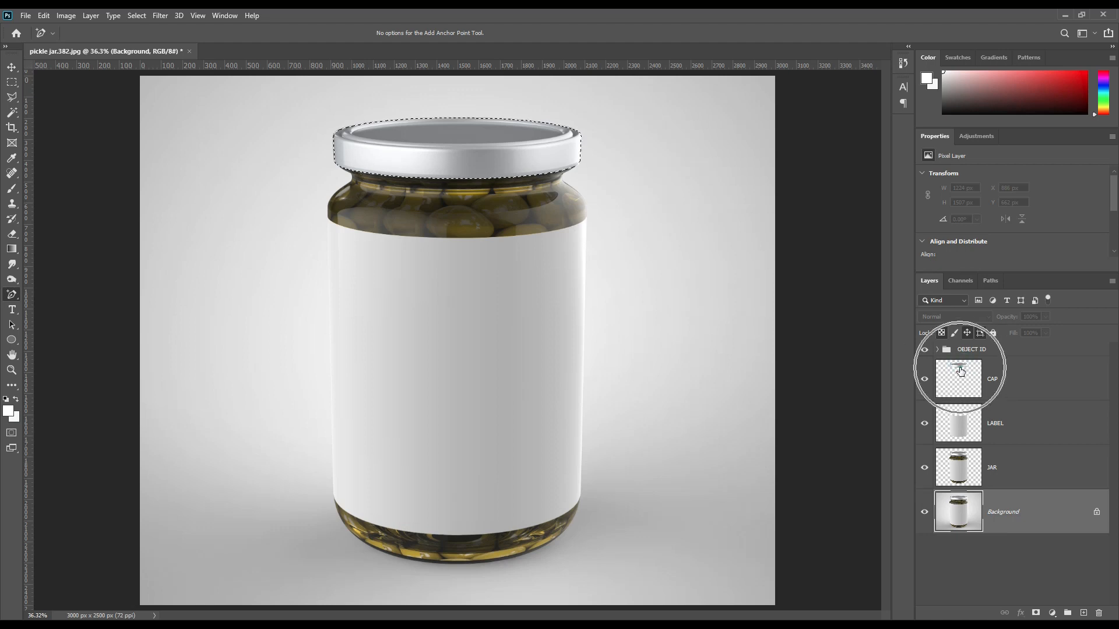
pyautogui.click(1055, 389)
pyautogui.click(1052, 612)
pyautogui.click(1055, 409)
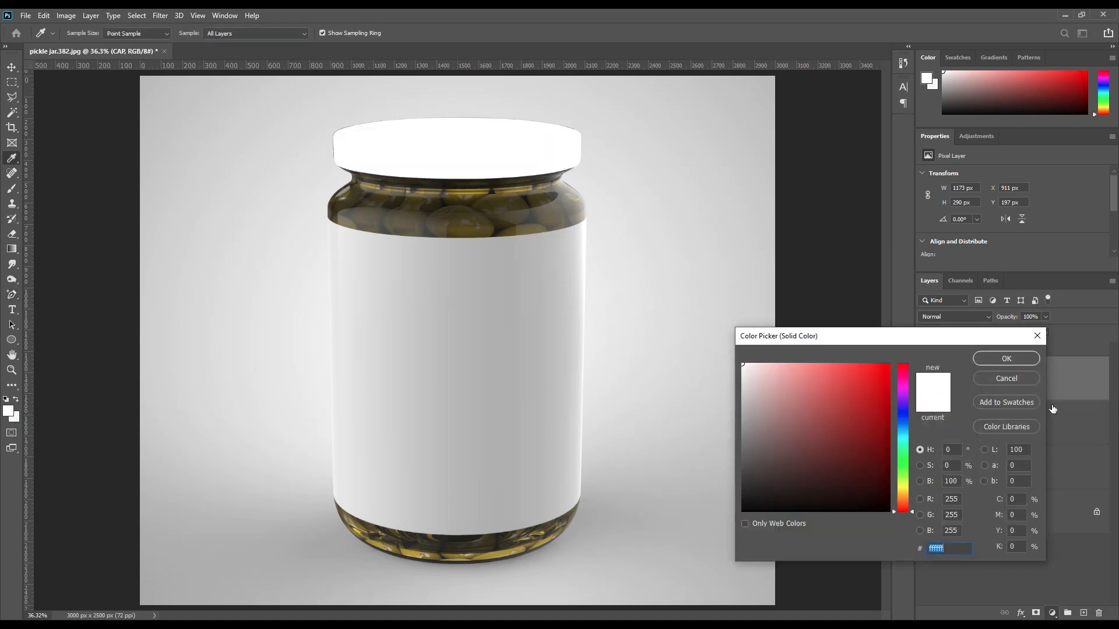
pyautogui.click(823, 394)
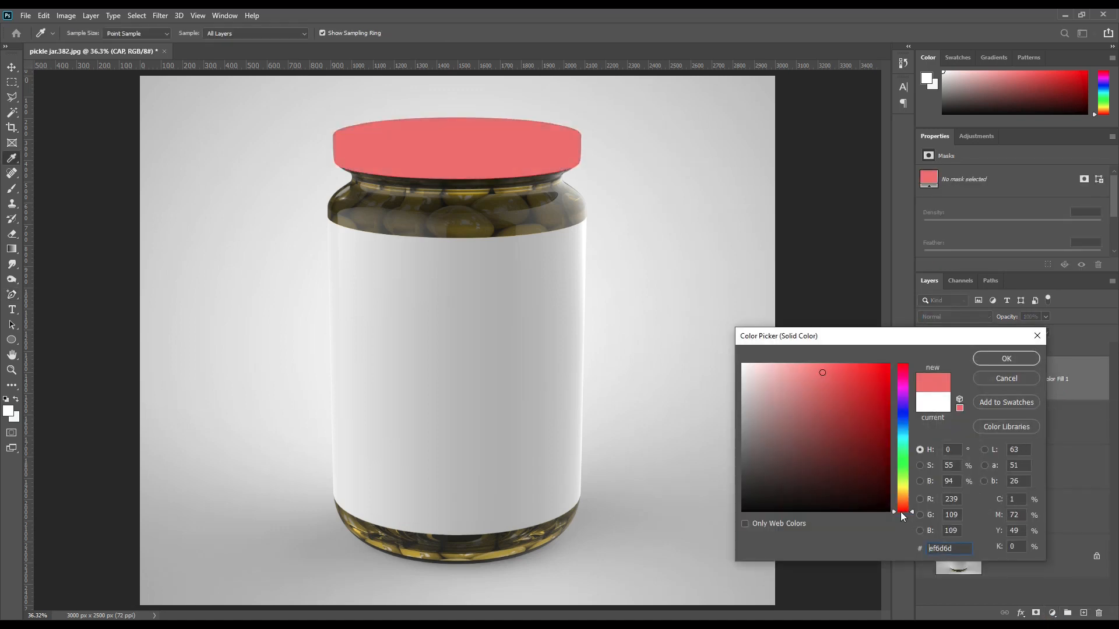
pyautogui.moveTo(907, 505); pyautogui.dragTo(904, 494)
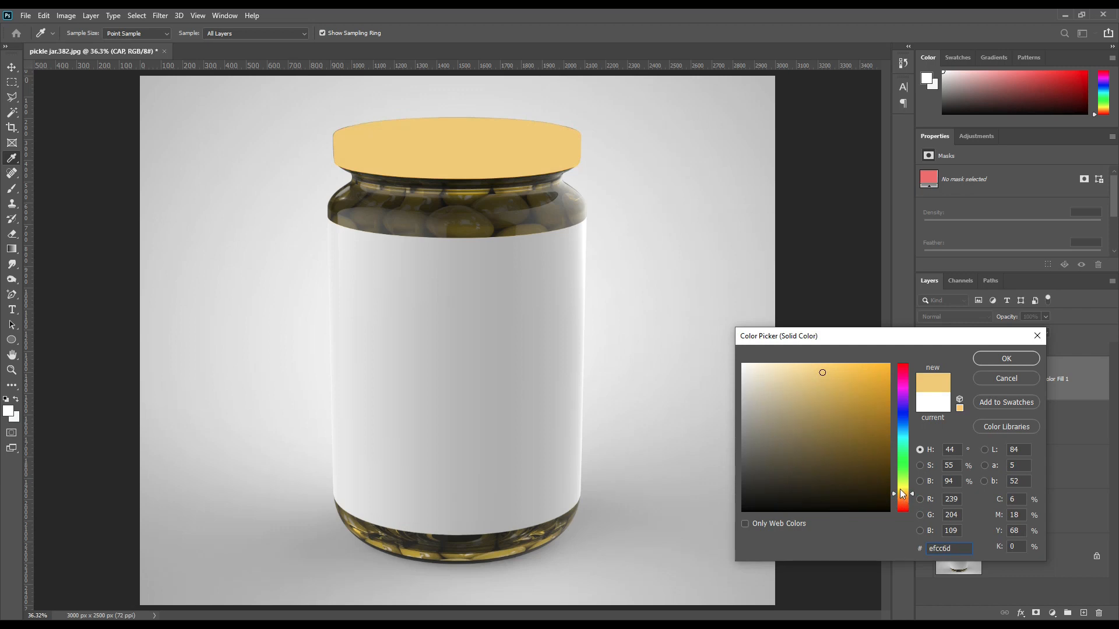
pyautogui.moveTo(820, 374); pyautogui.dragTo(821, 386)
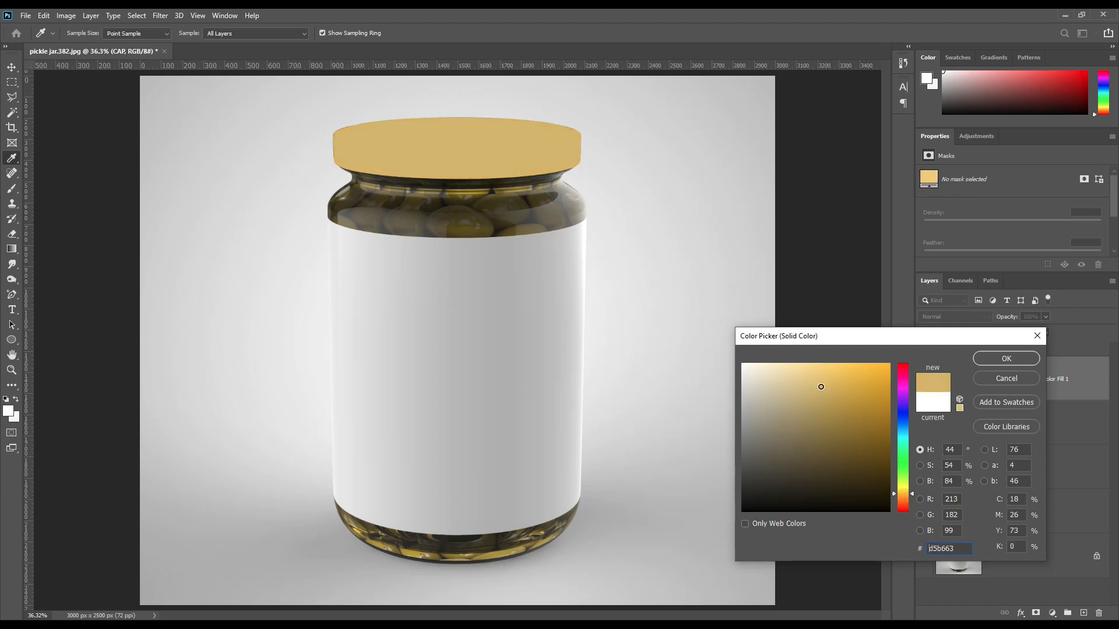
pyautogui.click(1007, 358)
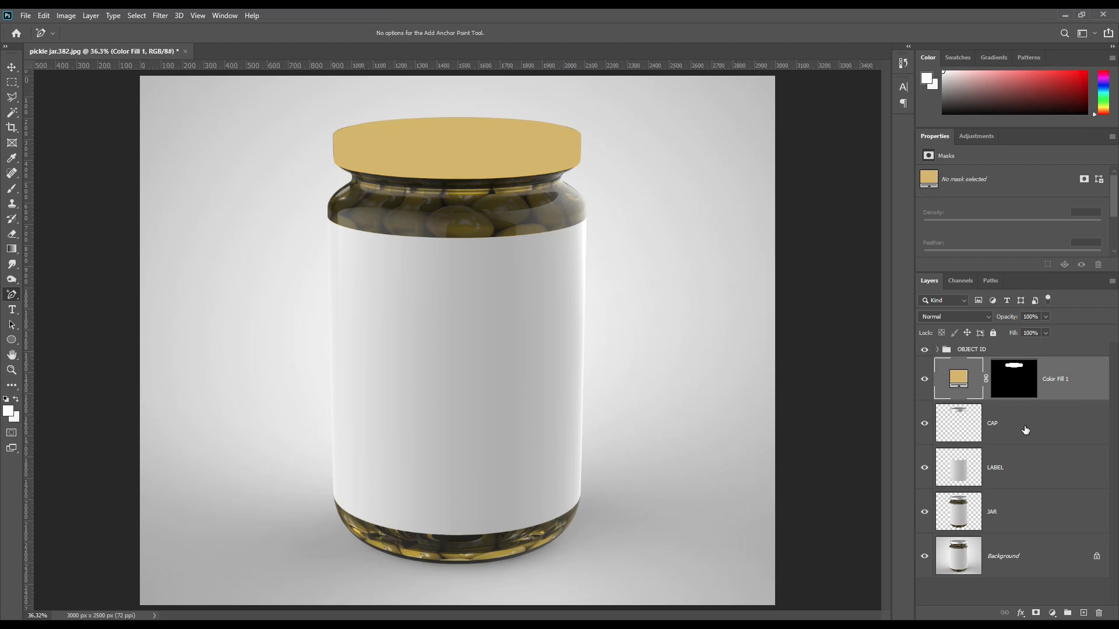
# Move the CAP layer above the Color Fill 1 layer and duplicate it twice, keeping the Normal blend mode
pyautogui.moveTo(1026, 430); pyautogui.dragTo(1040, 378)
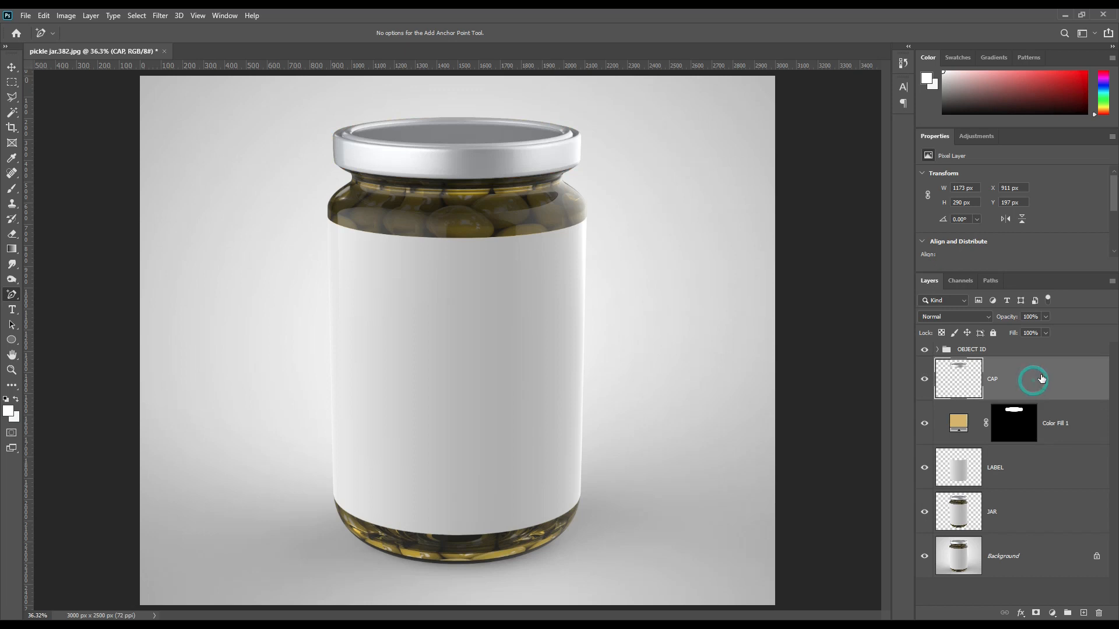
pyautogui.click(987, 316)
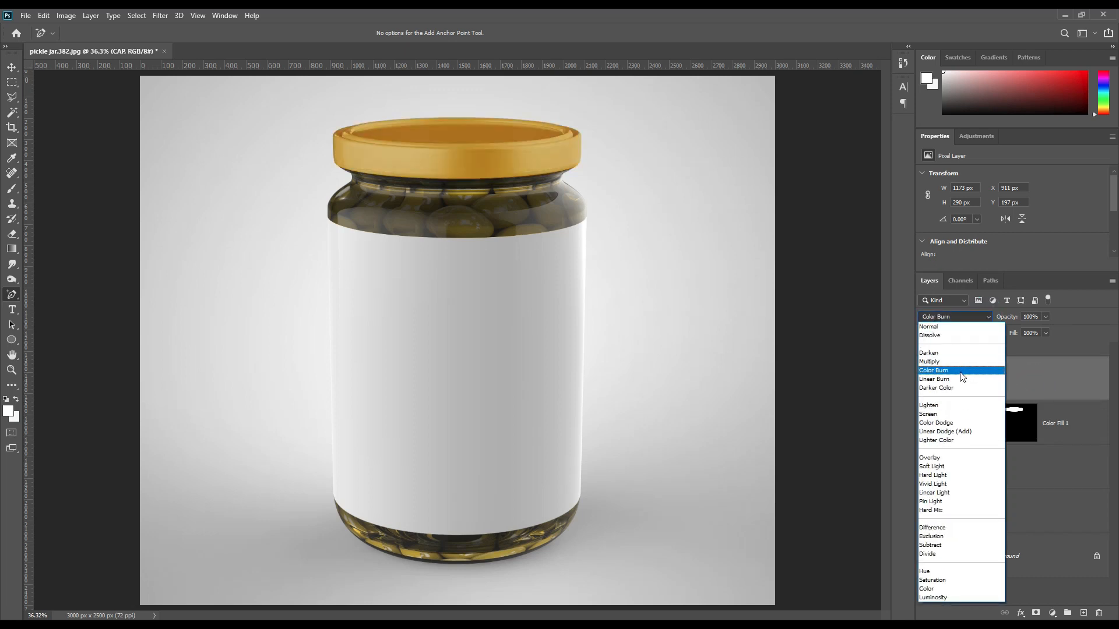
pyautogui.click(966, 314)
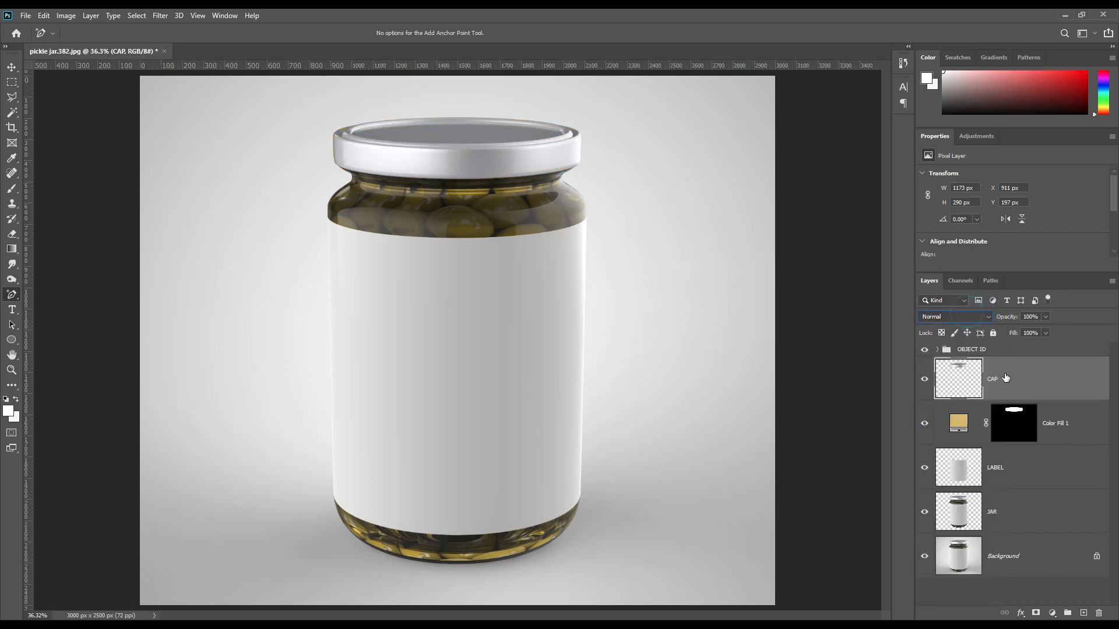
pyautogui.hotkey('ctrl', 'j')
pyautogui.hotkey('ctrl', 'j')
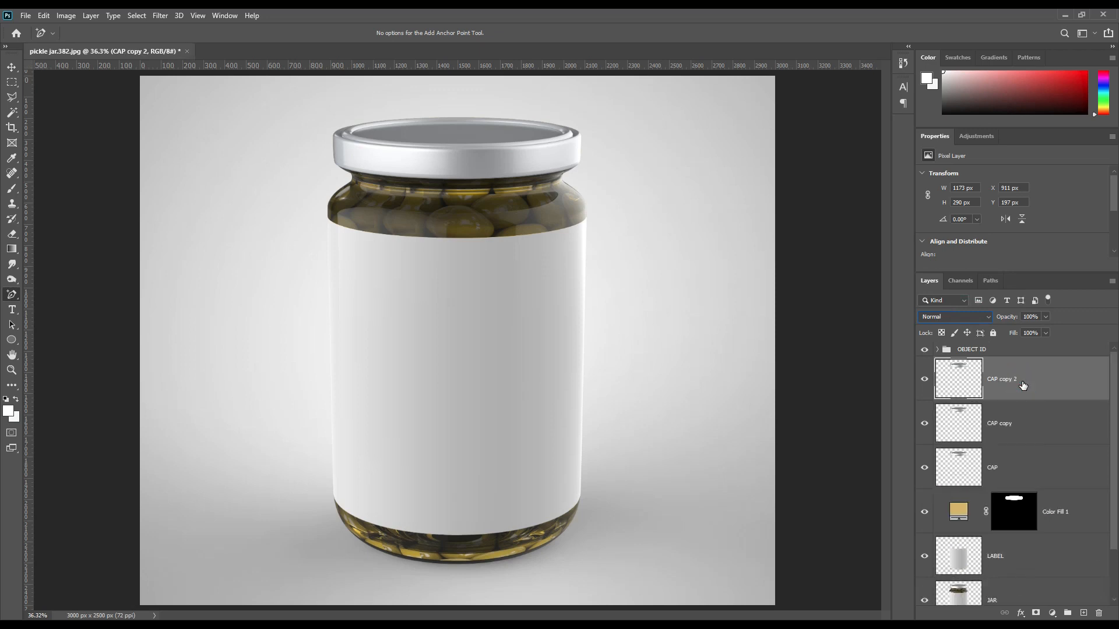
# Rename the three cap layers from lowest to highest as sHADOW, MIDTONE and LIGHT
pyautogui.doubleClick(994, 467)
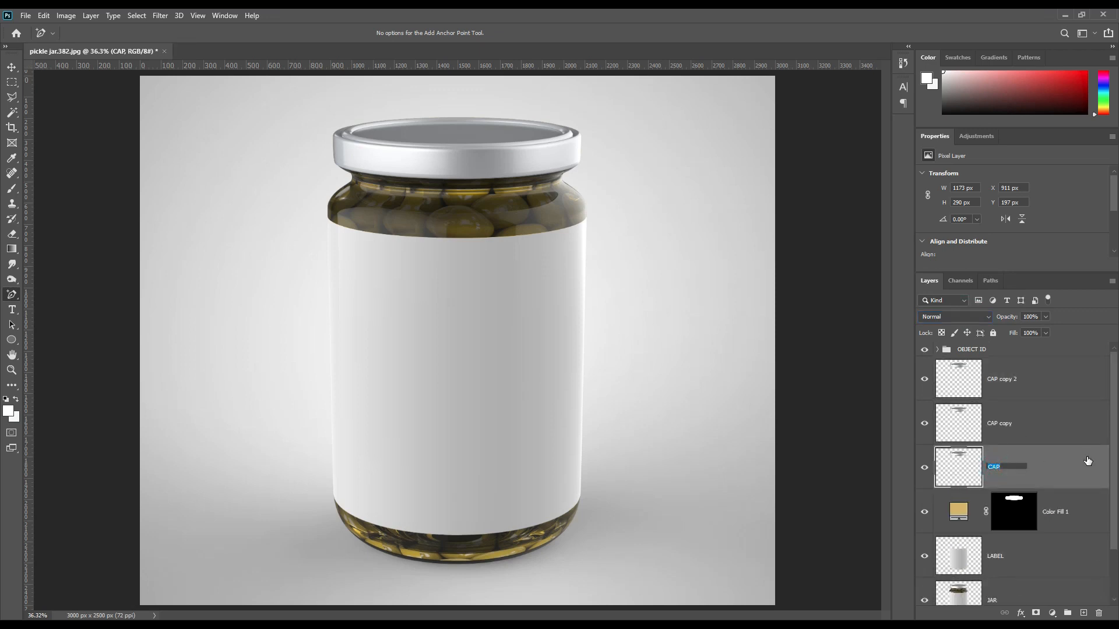
pyautogui.write('sHADOW')
pyautogui.press('Return')
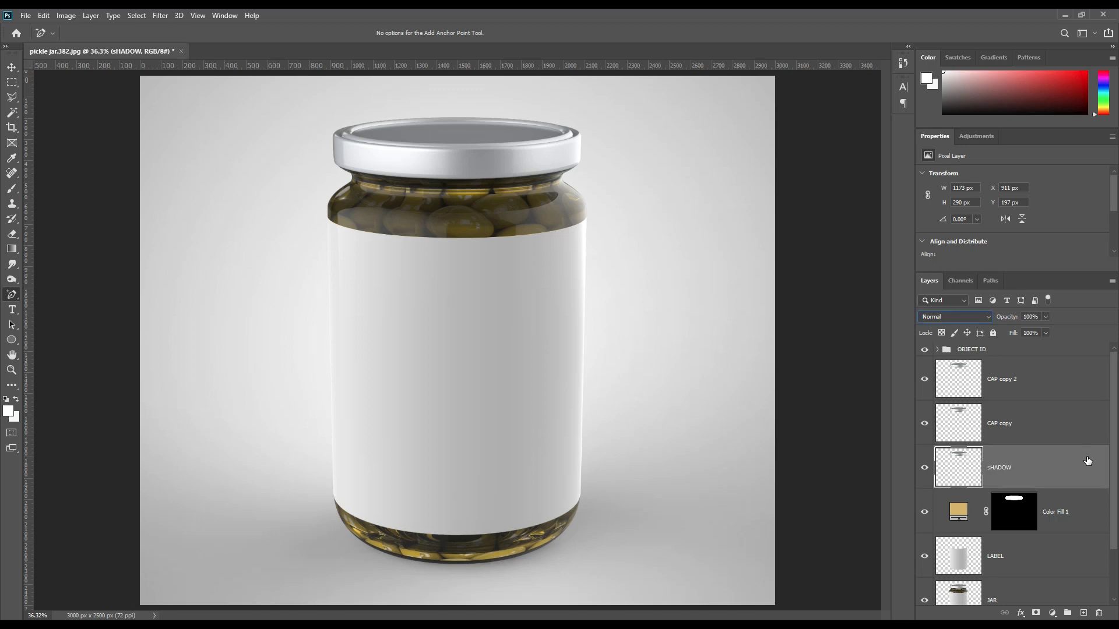
pyautogui.doubleClick(1001, 424)
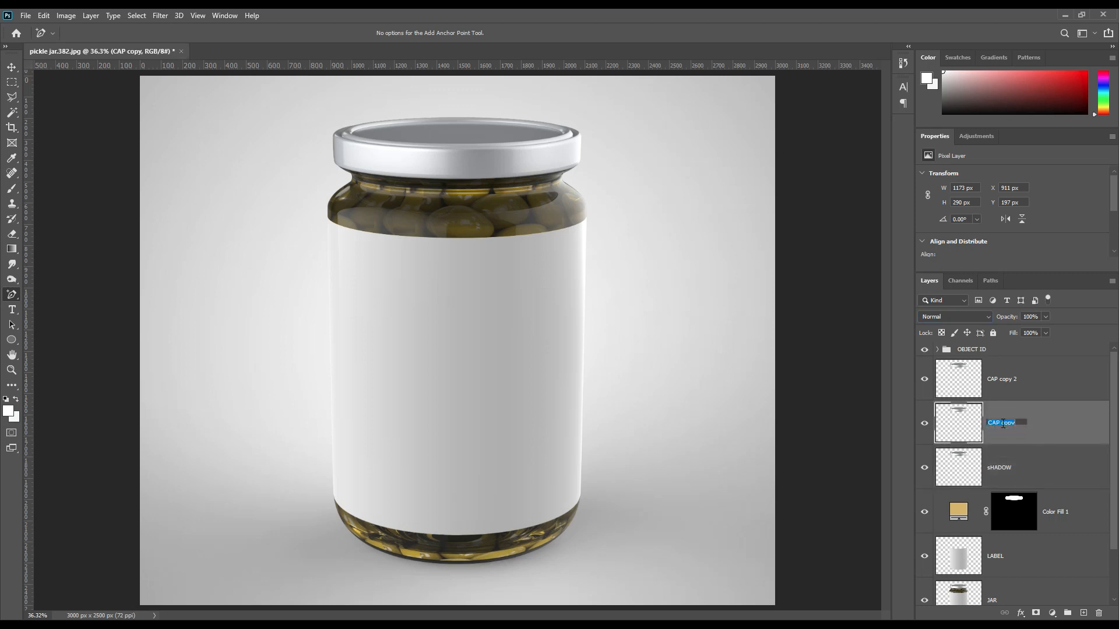
pyautogui.write('MIDTONE')
pyautogui.press('Return')
pyautogui.doubleClick(1001, 379)
pyautogui.write('LIGHT')
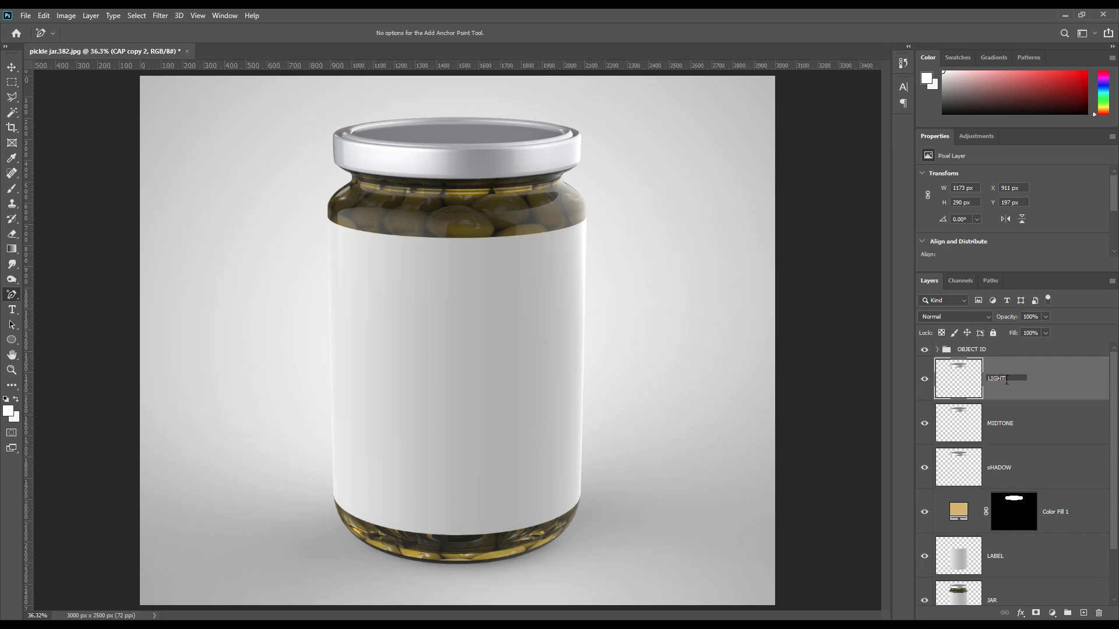
pyautogui.press('Return')
# Group the three cap layers with Color Fill 1 as CAP, and give the color fill layer a Red label
pyautogui.keyDown('shift'); pyautogui.click(1069, 519); pyautogui.keyUp('shift')
pyautogui.moveTo(1068, 519); pyautogui.dragTo(1068, 613)
pyautogui.doubleClick(968, 364)
pyautogui.write('CAP')
pyautogui.press('Return')
pyautogui.click(937, 364)
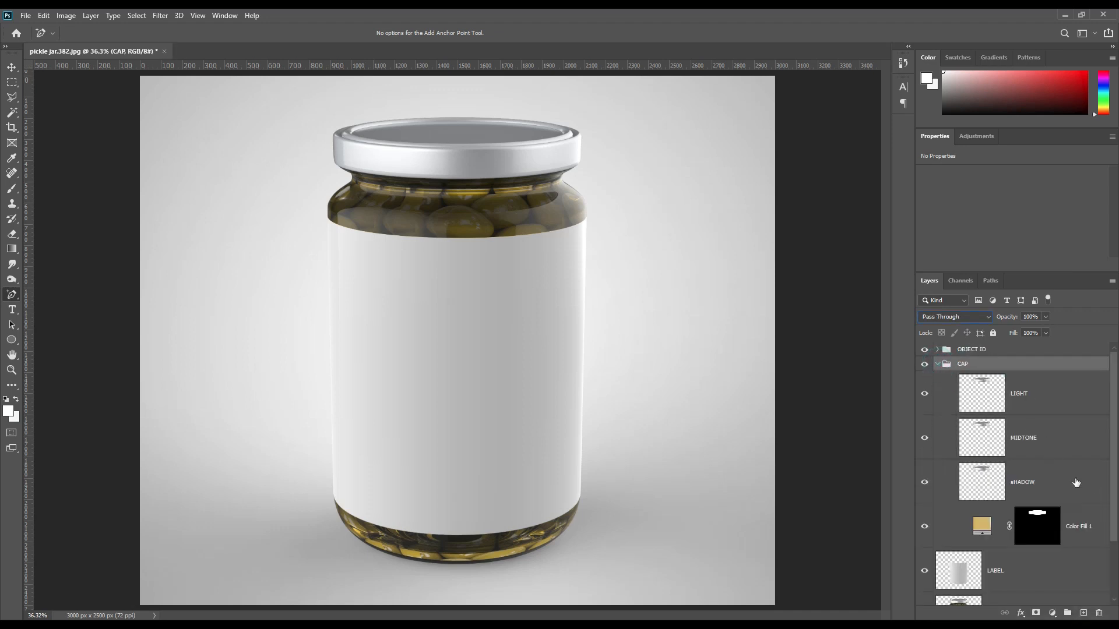
pyautogui.rightClick(1084, 520)
pyautogui.click(992, 415)
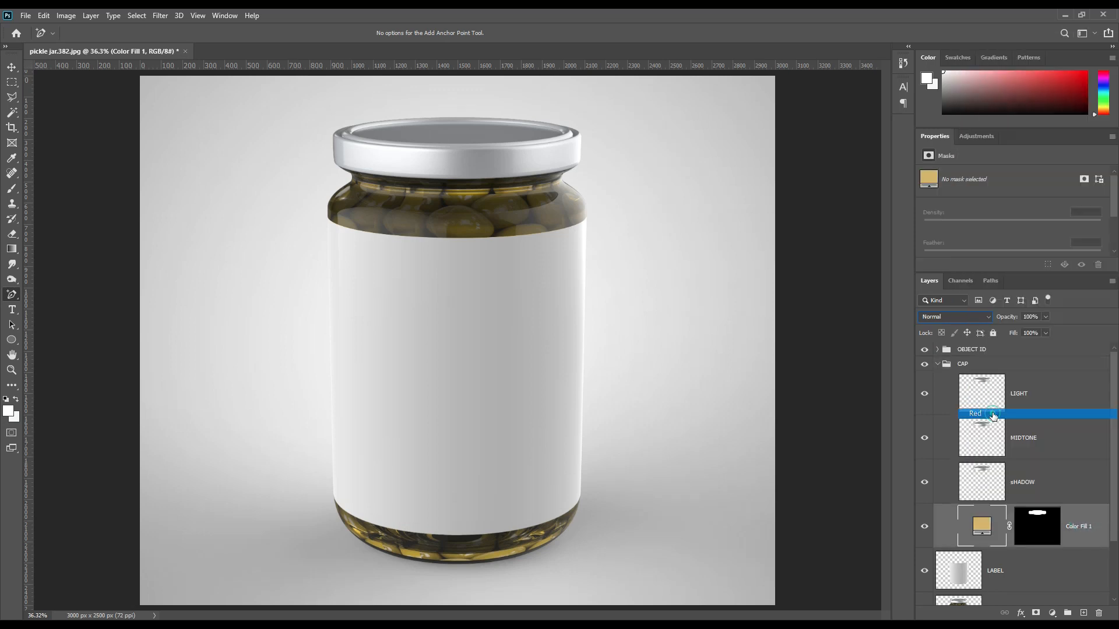
# Set the sHADOW layer's blend mode to Linear Burn and hide the LIGHT layer
pyautogui.click(1052, 481)
pyautogui.click(955, 317)
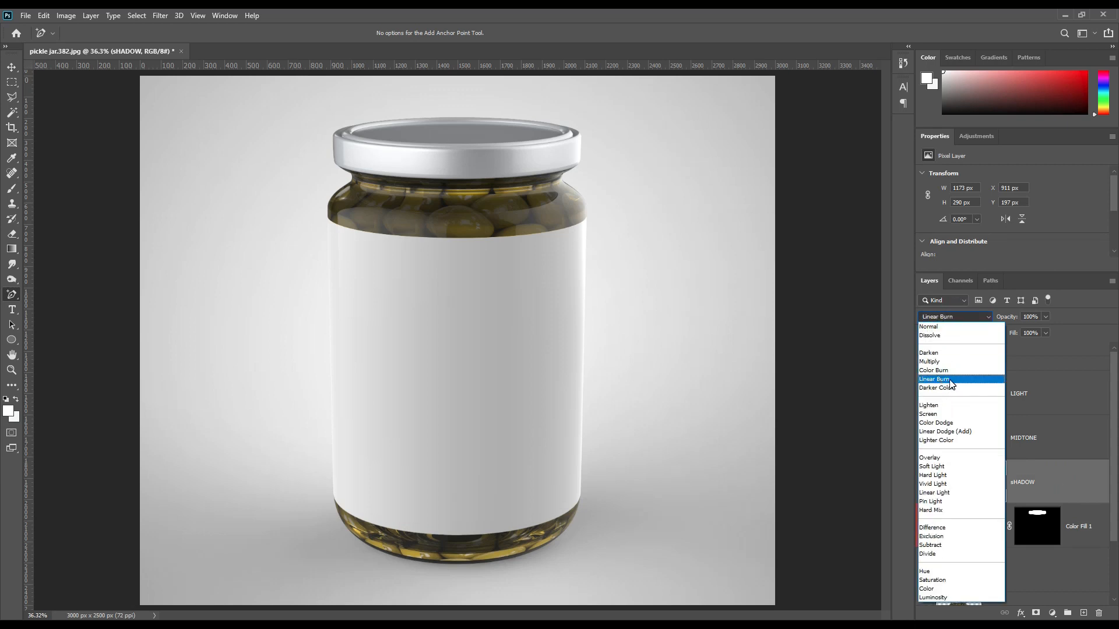
pyautogui.click(951, 383)
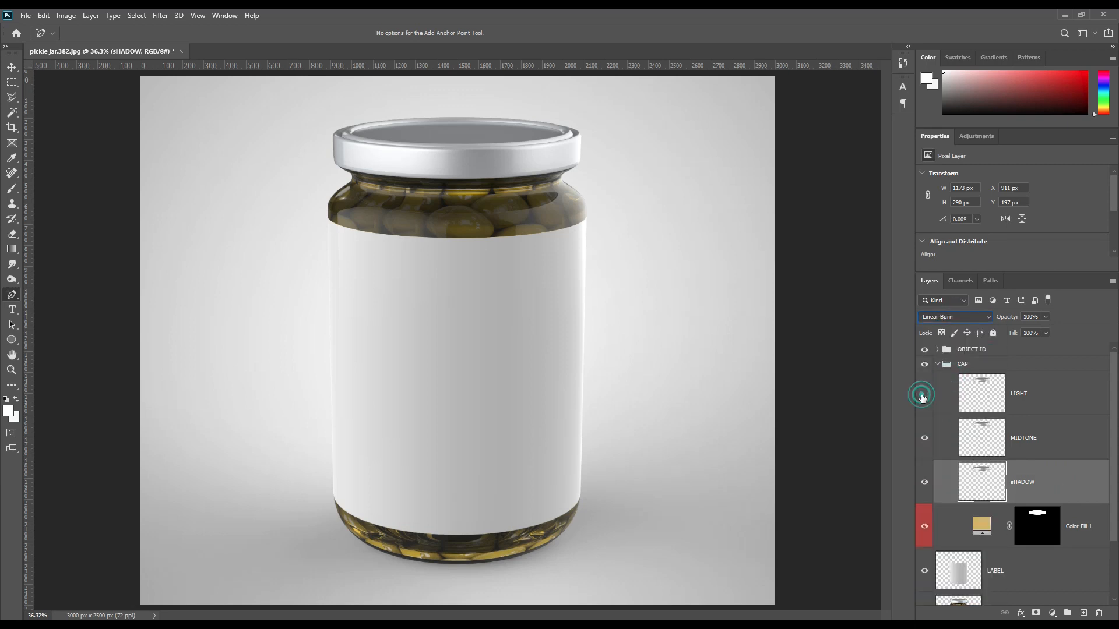
# Set the MIDTONE layer's blend mode to Linear Dodge (Add)
pyautogui.click(1011, 446)
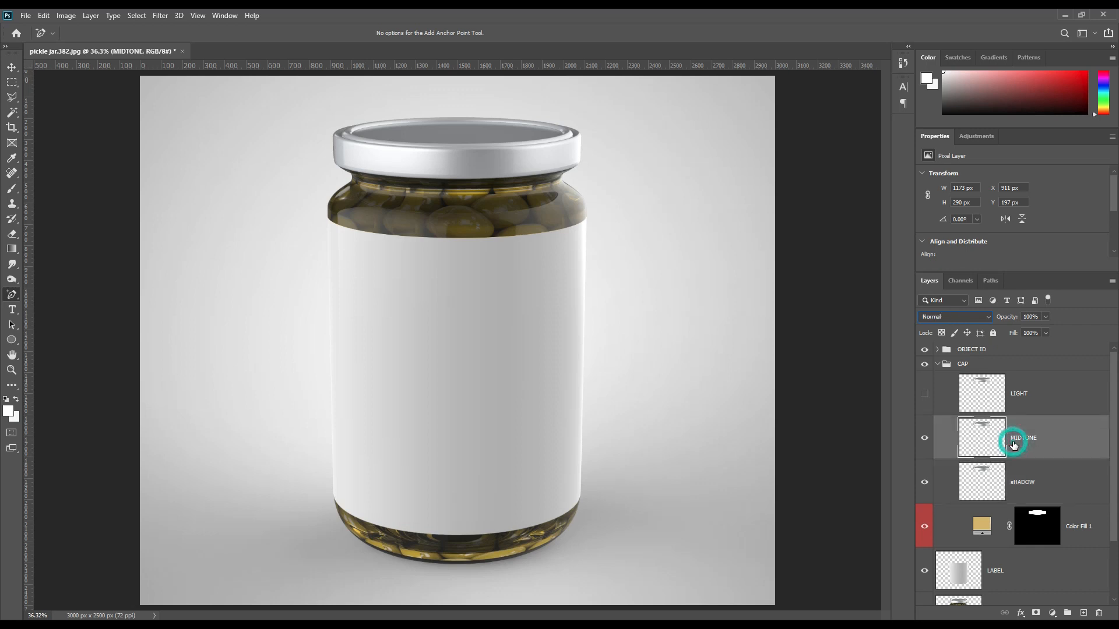
pyautogui.click(970, 316)
pyautogui.click(969, 433)
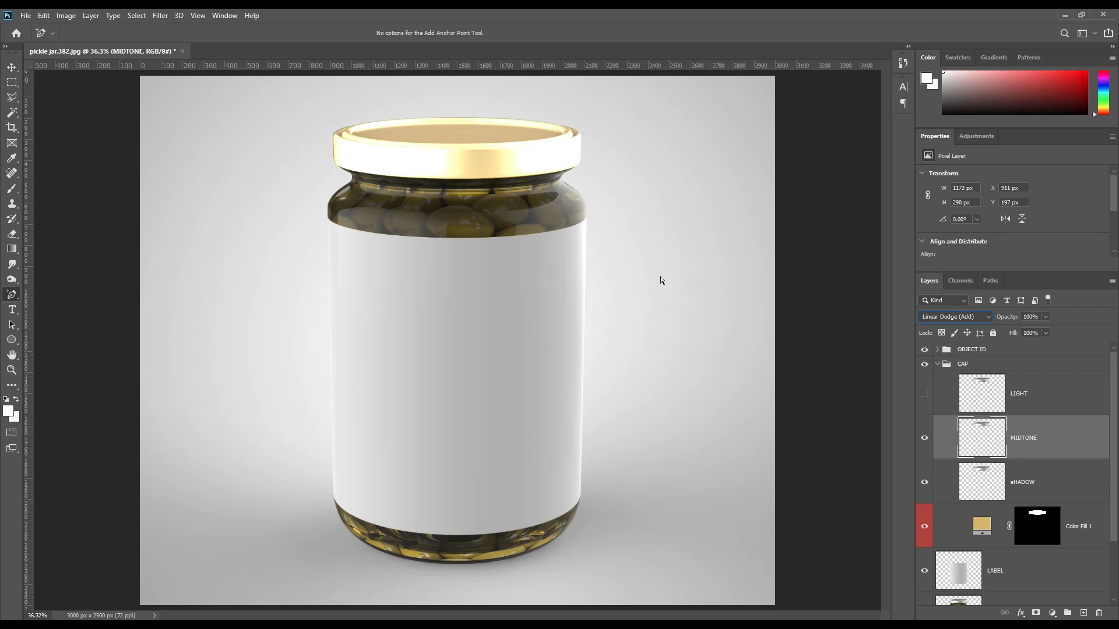
# Apply Levels to the MIDTONE layer with input black 169 and output white 99, and compare the cap with and without it
pyautogui.click(66, 15)
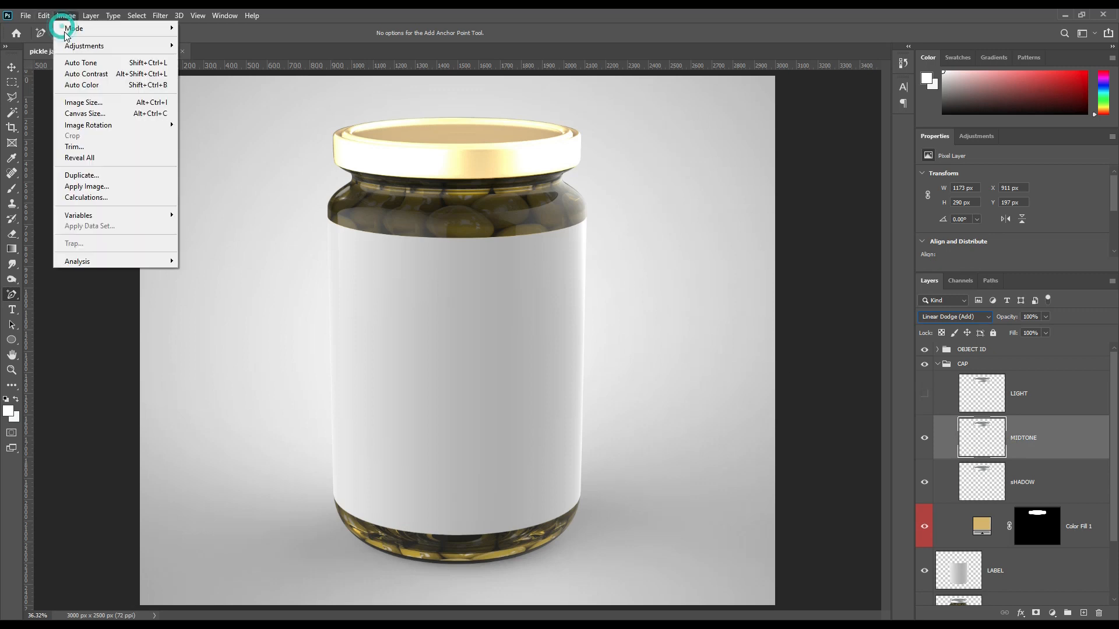
pyautogui.moveTo(176, 49)
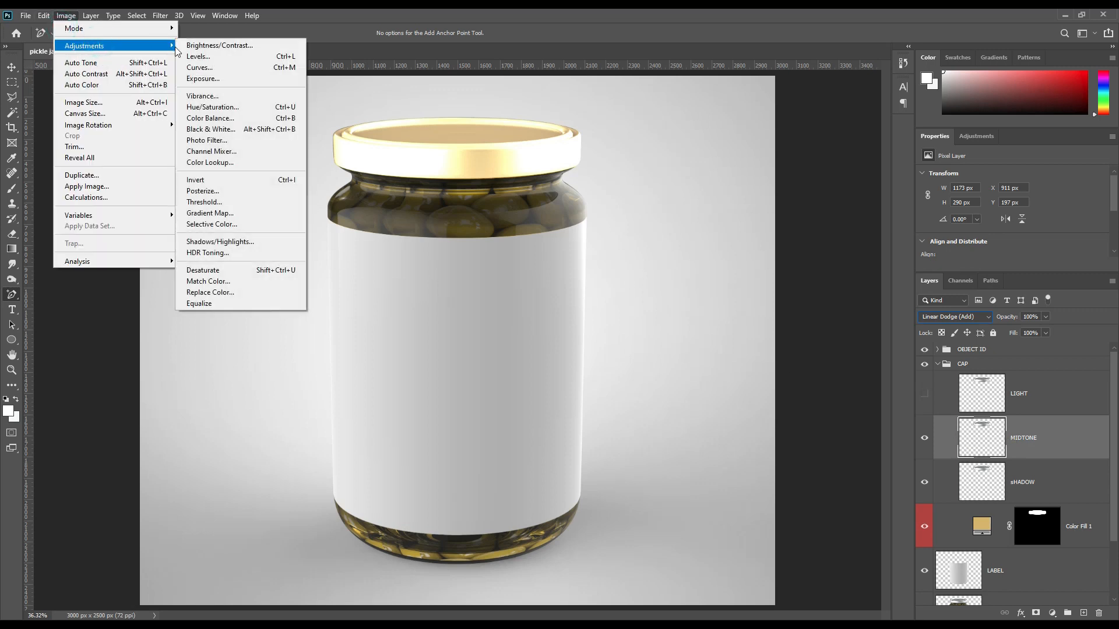
pyautogui.click(214, 57)
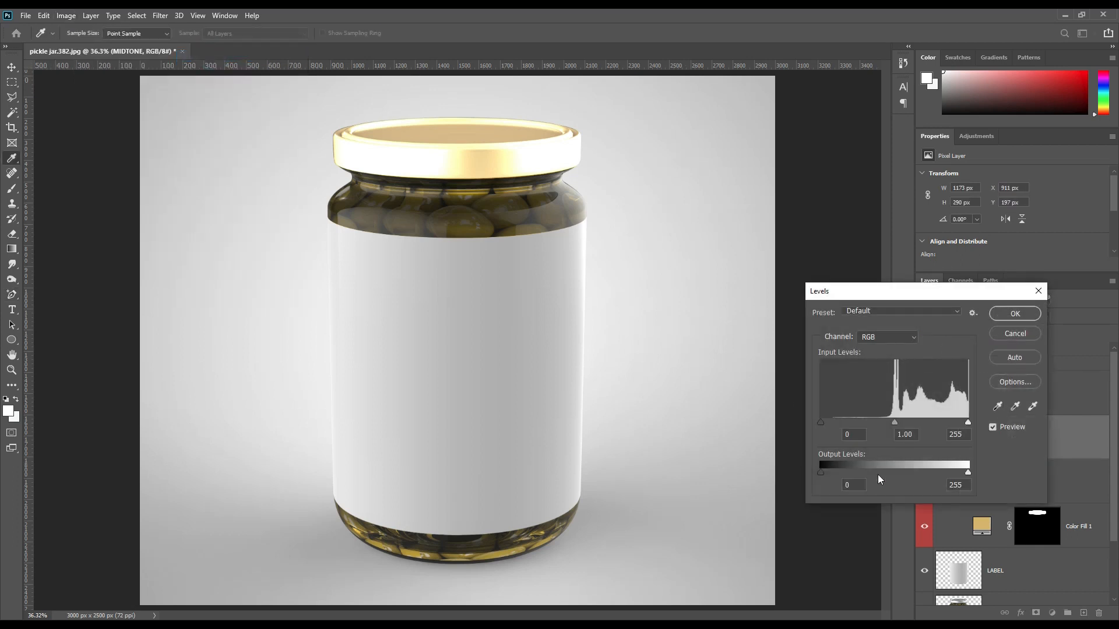
pyautogui.moveTo(823, 426); pyautogui.dragTo(918, 425)
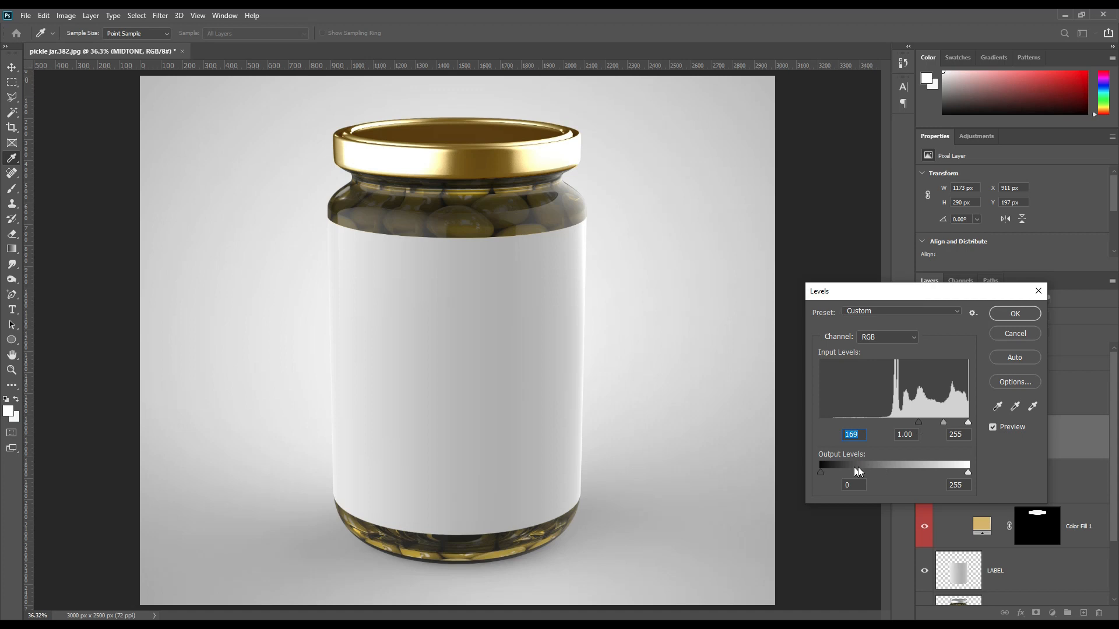
pyautogui.moveTo(970, 473); pyautogui.dragTo(877, 472)
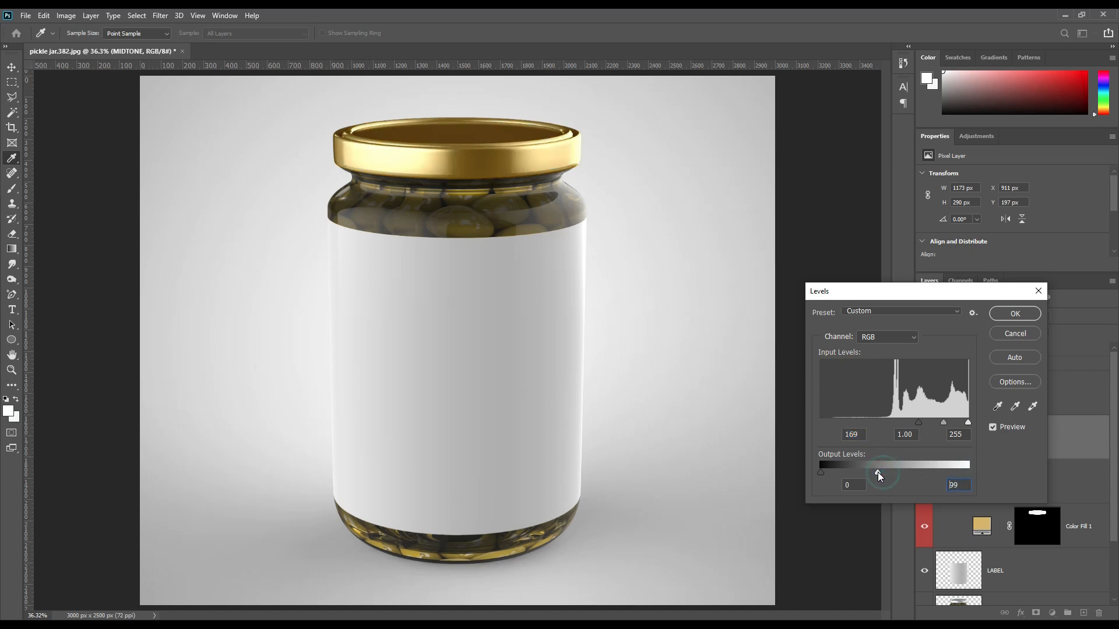
pyautogui.click(1013, 314)
pyautogui.click(925, 438)
pyautogui.click(925, 438)
pyautogui.click(926, 438)
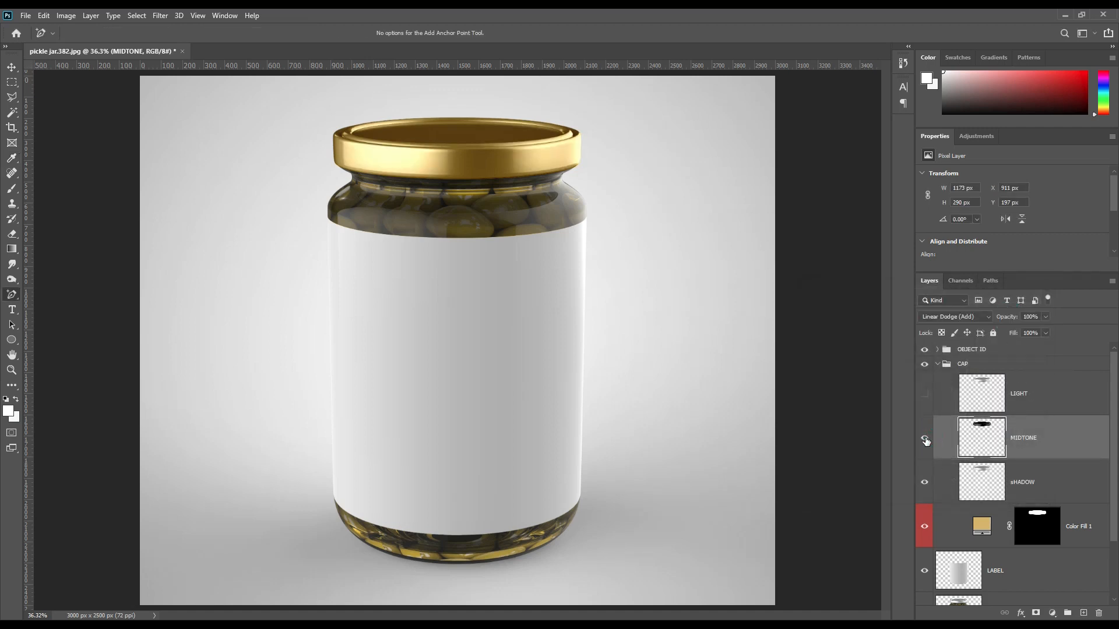
# Show the LIGHT layer and set its blend mode to Screen
pyautogui.click(921, 391)
pyautogui.click(1027, 388)
pyautogui.click(981, 316)
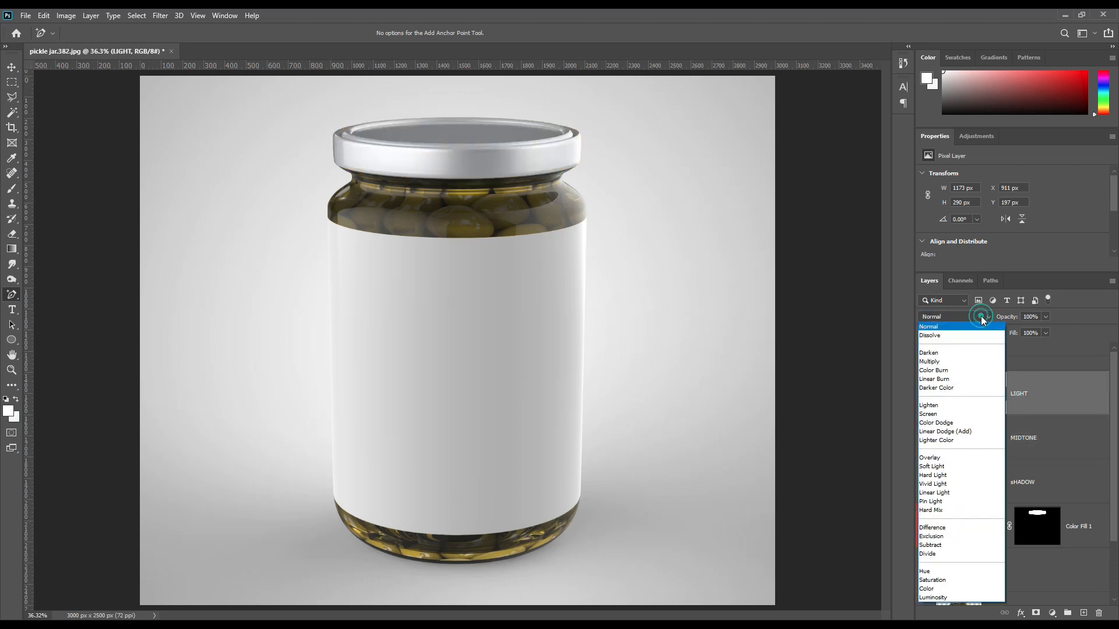
pyautogui.click(932, 414)
# Apply Levels to the LIGHT layer with input black 234 and compare the cap with and without the layer
pyautogui.click(63, 17)
pyautogui.moveTo(88, 42)
pyautogui.click(265, 57)
pyautogui.moveTo(820, 422); pyautogui.dragTo(956, 424)
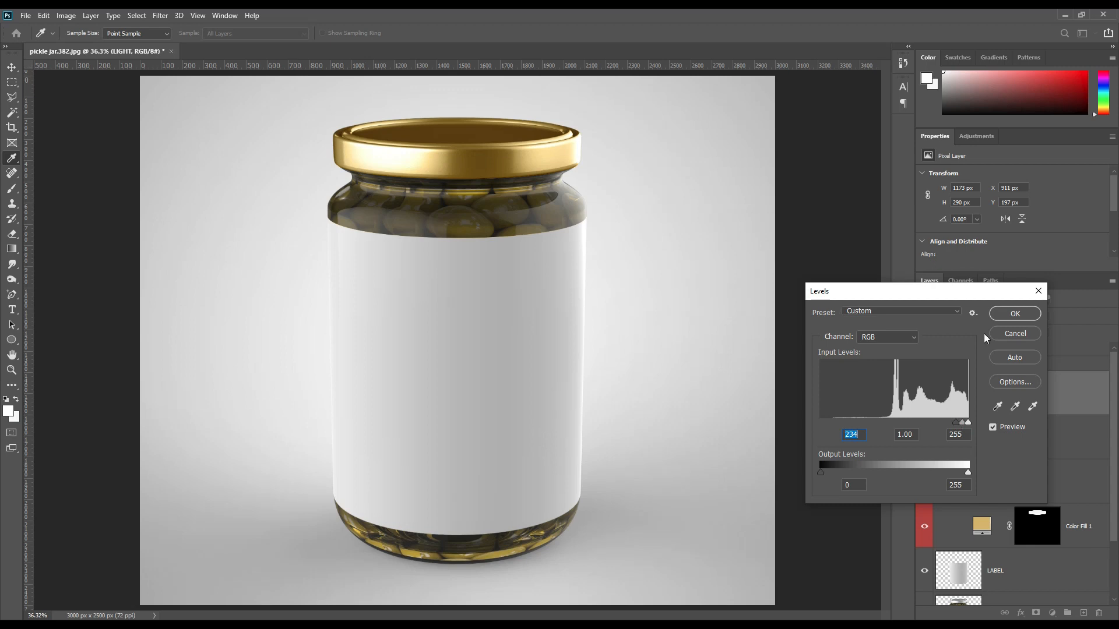
pyautogui.click(1002, 313)
pyautogui.click(928, 395)
pyautogui.click(928, 396)
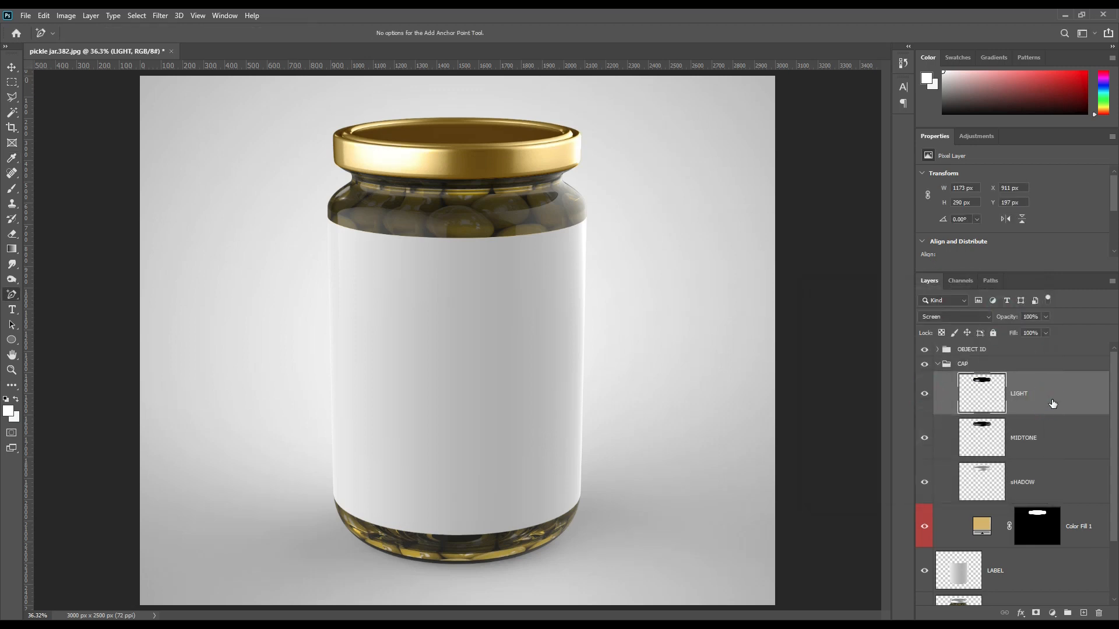
# Group the LIGHT, MIDTONE and sHADOW layers as FX inside the CAP group, and collapse CAP
pyautogui.keyDown('shift'); pyautogui.click(1040, 482); pyautogui.keyUp('shift')
pyautogui.moveTo(1040, 482); pyautogui.dragTo(1067, 610)
pyautogui.doubleClick(992, 378)
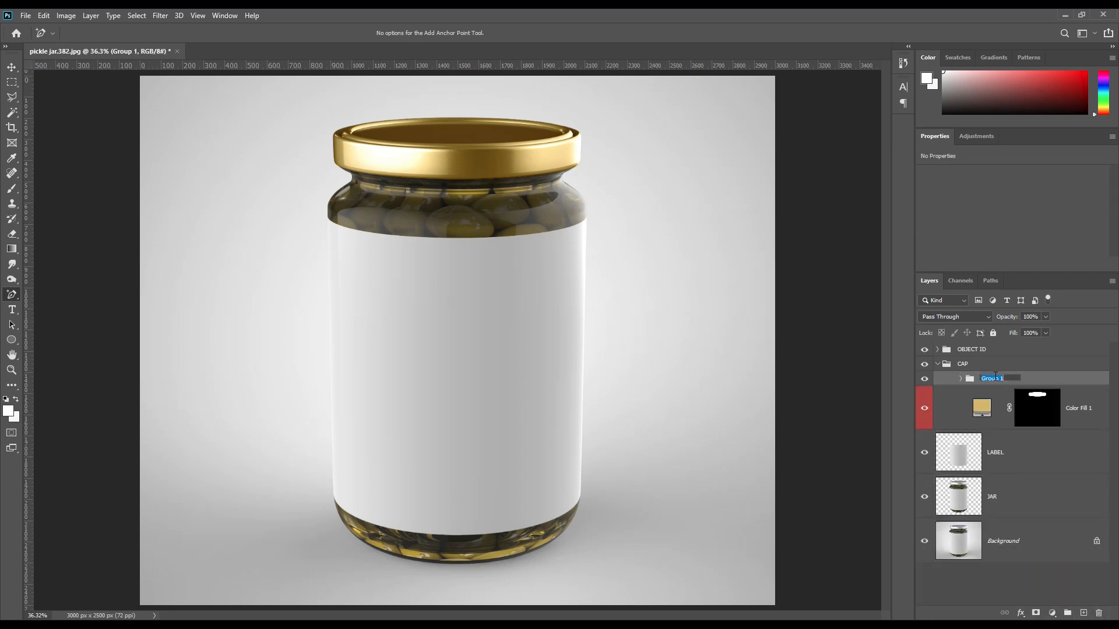
pyautogui.write('FX')
pyautogui.press('Return')
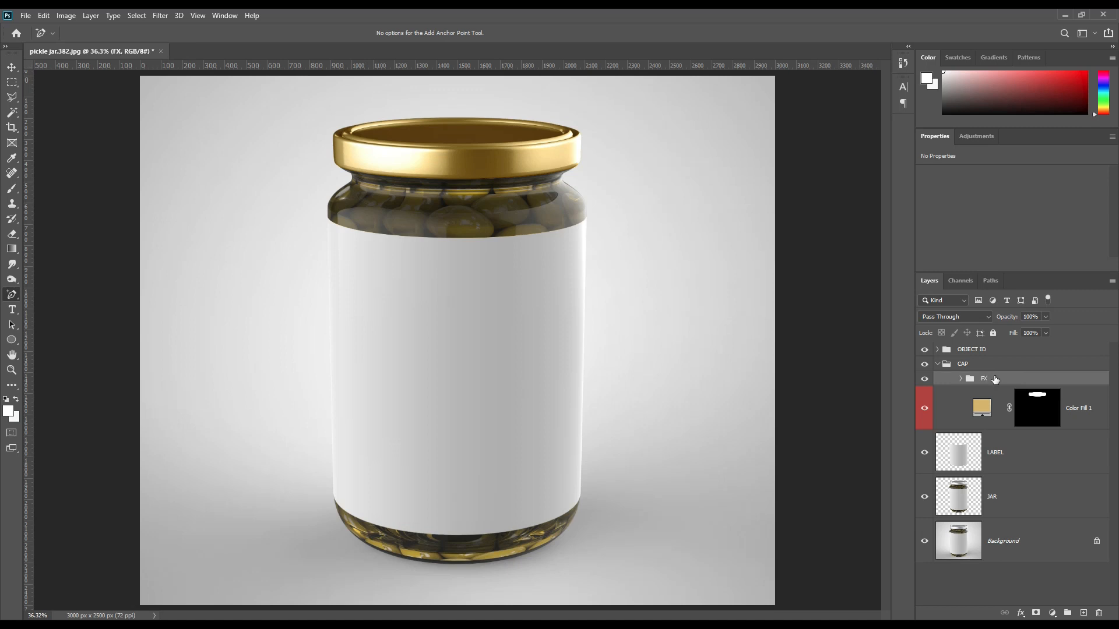
pyautogui.click(937, 364)
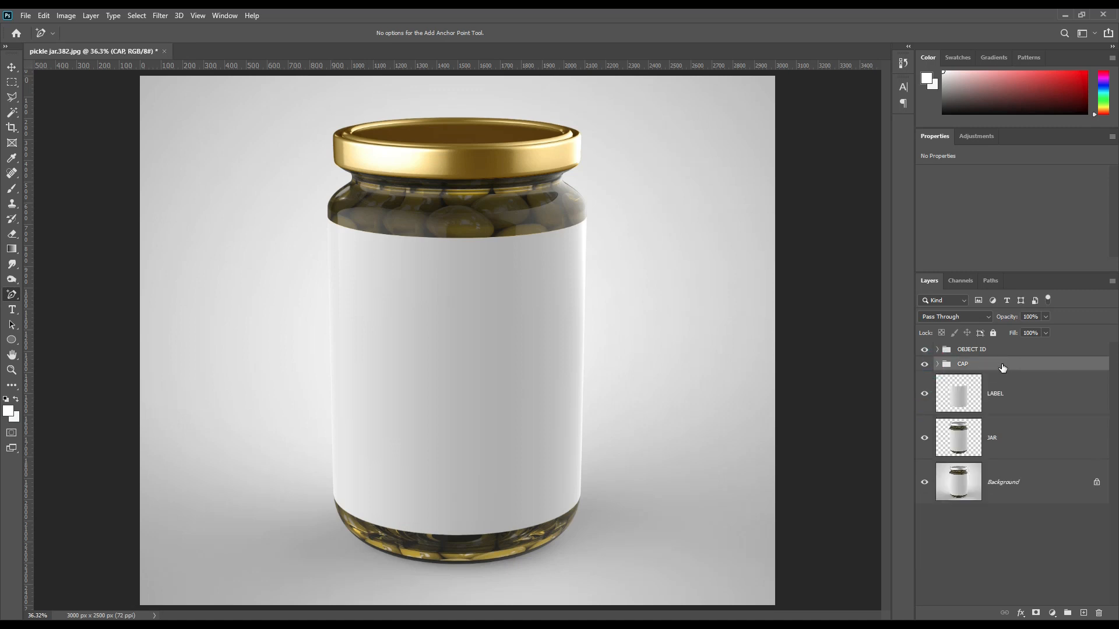
# Draw a white rectangle shape of about 1319 × 1563 px over the jar's label, above the LABEL layer
pyautogui.click(1028, 396)
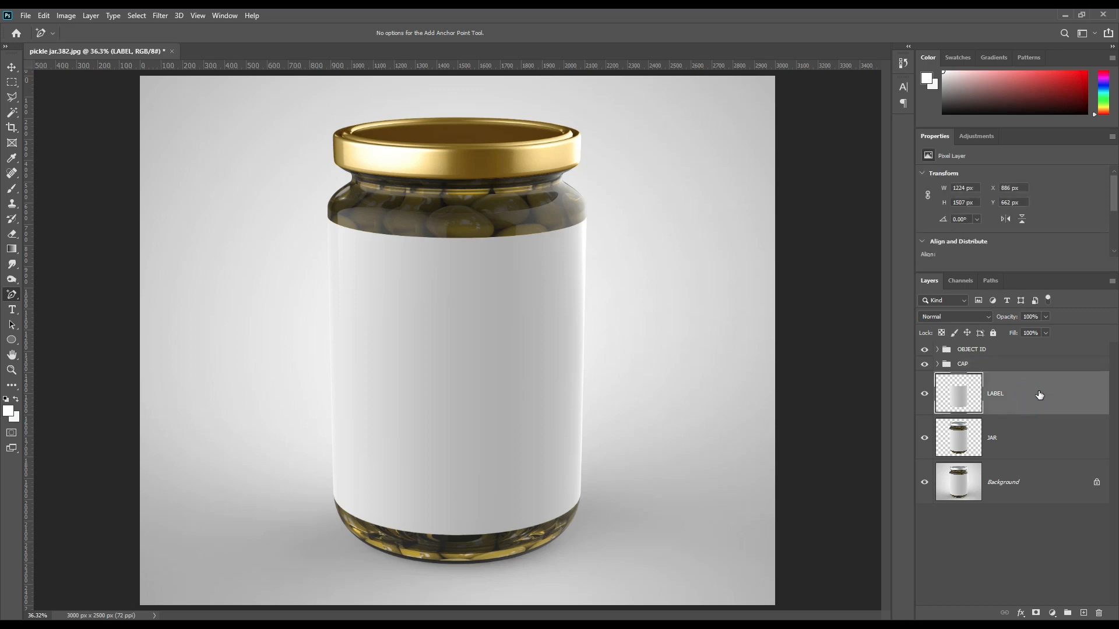
pyautogui.click(12, 339)
pyautogui.click(47, 338)
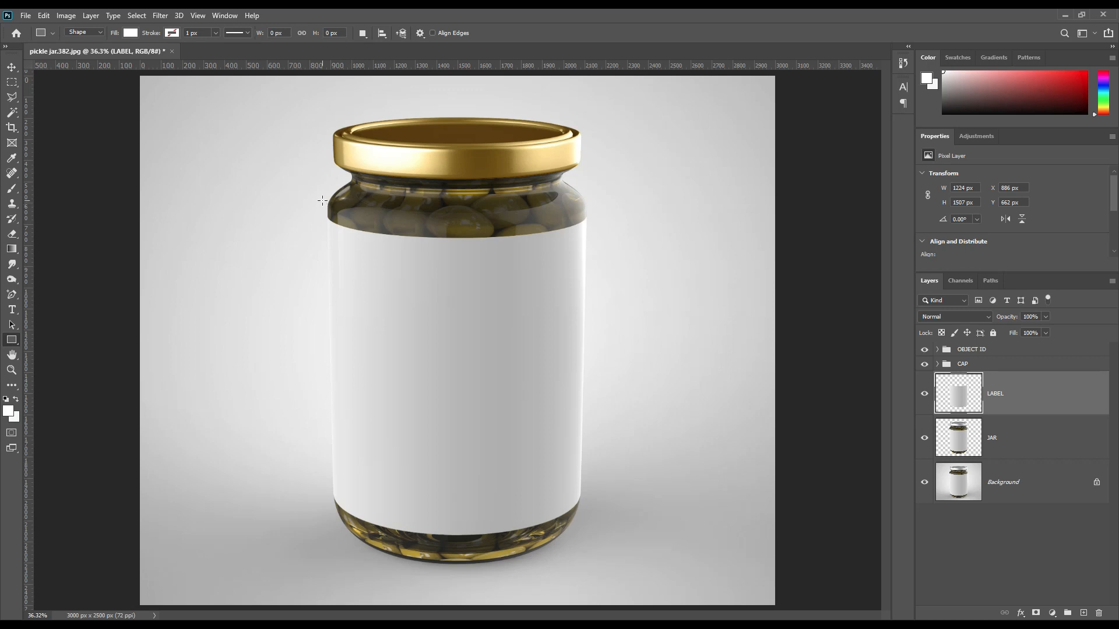
pyautogui.moveTo(320, 211); pyautogui.dragTo(598, 541)
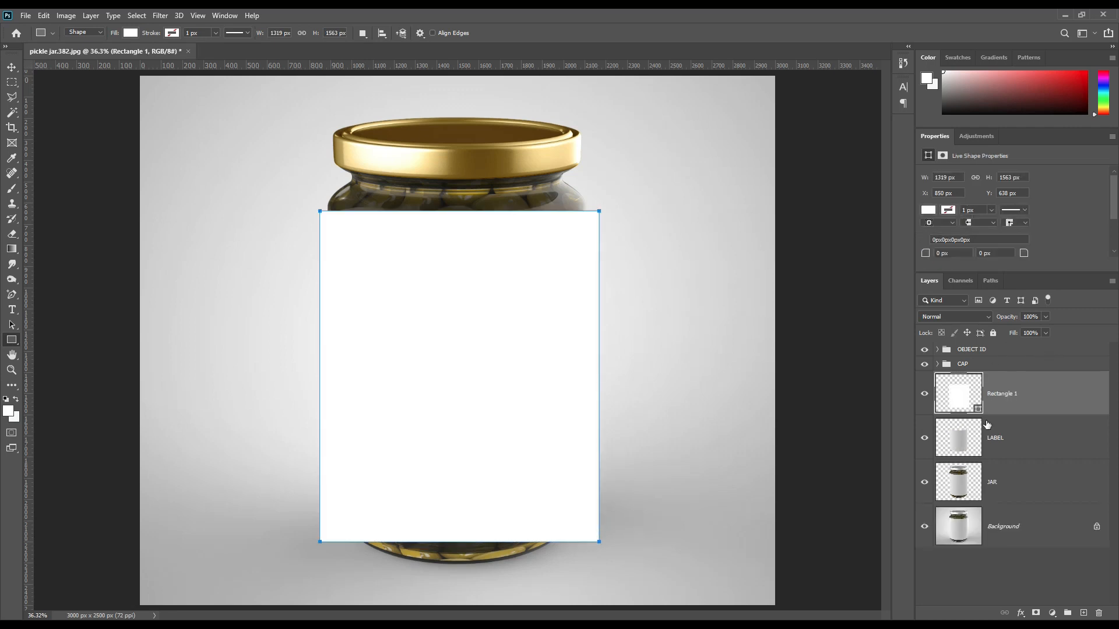
# Change the rectangle's fill color to a dark navy blue
pyautogui.doubleClick(979, 408)
pyautogui.moveTo(834, 388)
pyautogui.mouseDown()
pyautogui.moveTo(873, 381)
pyautogui.moveTo(819, 457)
pyautogui.moveTo(881, 437)
pyautogui.moveTo(849, 422)
pyautogui.moveTo(844, 448)
pyautogui.moveTo(795, 459)
pyautogui.moveTo(802, 474)
pyautogui.moveTo(747, 456)
pyautogui.moveTo(752, 482)
pyautogui.moveTo(738, 490)
pyautogui.moveTo(828, 481)
pyautogui.mouseUp()
pyautogui.click(900, 411)
pyautogui.moveTo(903, 411); pyautogui.dragTo(905, 419)
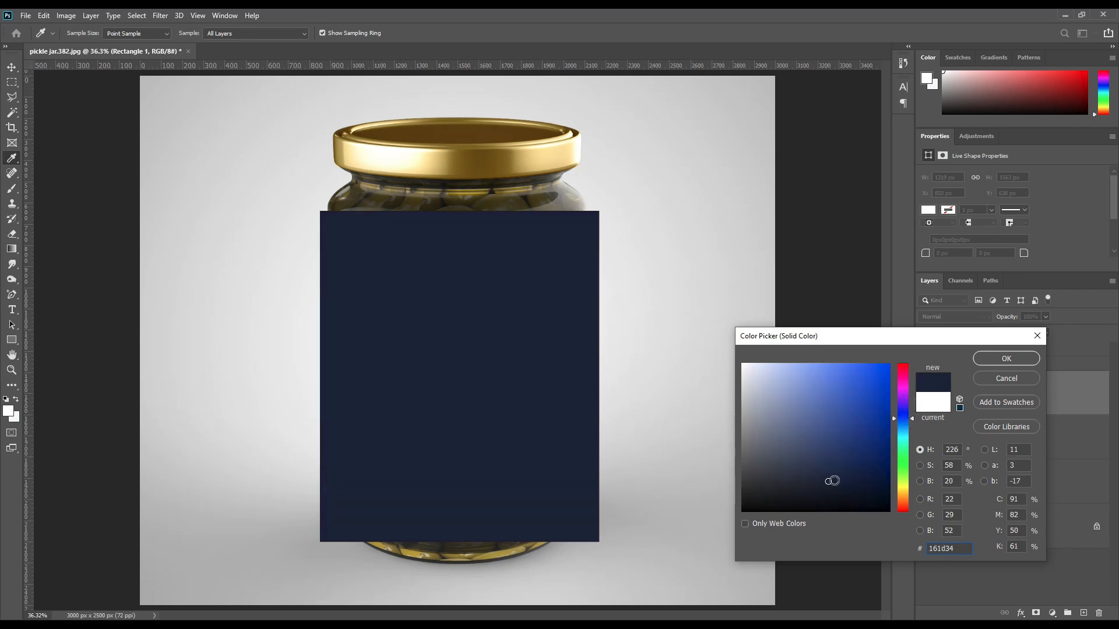
pyautogui.moveTo(835, 481); pyautogui.dragTo(840, 474)
pyautogui.click(1001, 358)
# Convert the Rectangle 1 layer to a smart object and give it a Red label
pyautogui.click(1030, 396)
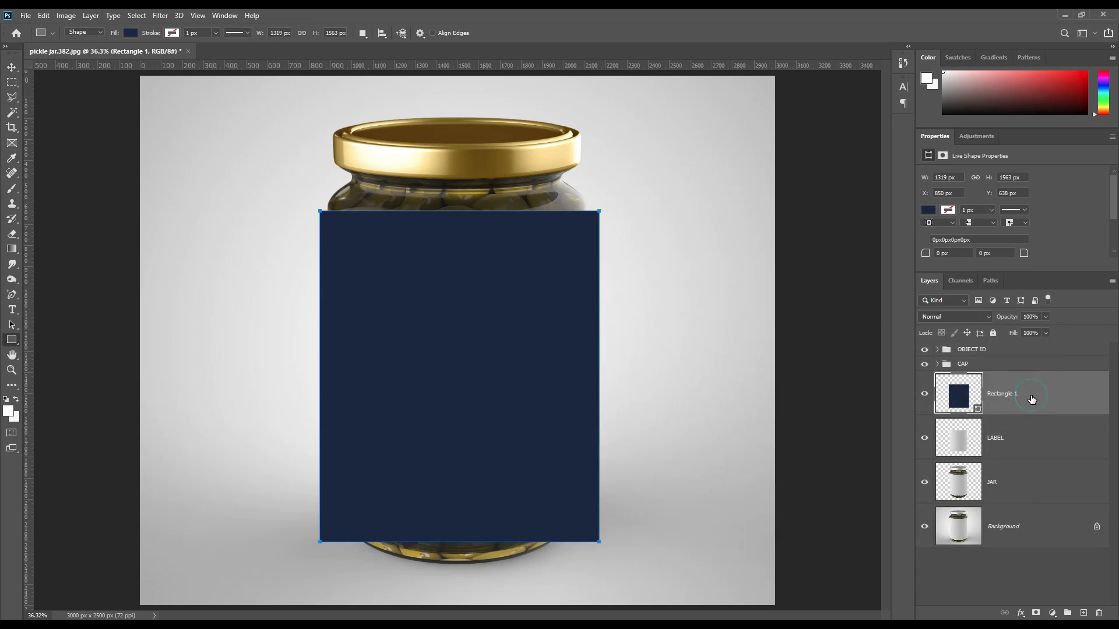
pyautogui.moveTo(1007, 317); pyautogui.dragTo(1093, 319)
pyautogui.click(1053, 391)
pyautogui.rightClick(1053, 392)
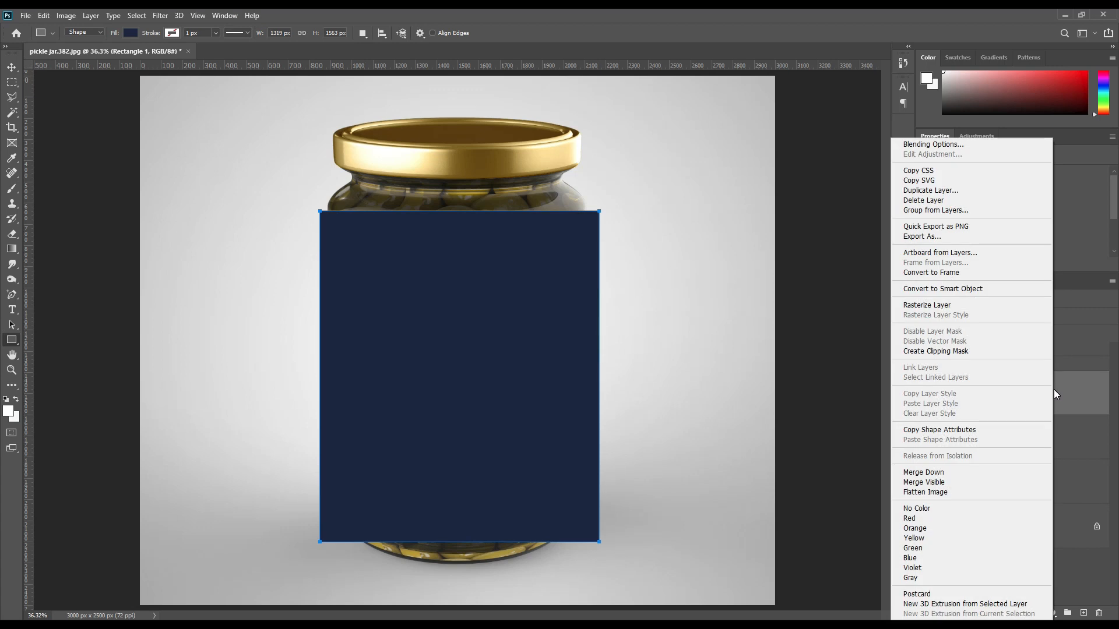
pyautogui.click(968, 288)
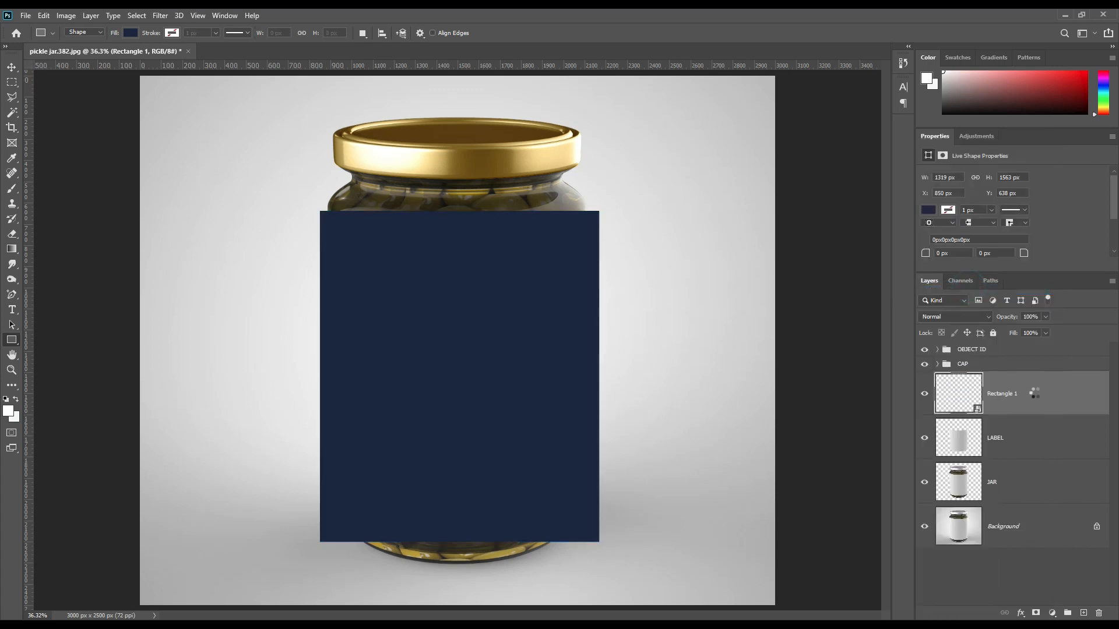
pyautogui.rightClick(1037, 393)
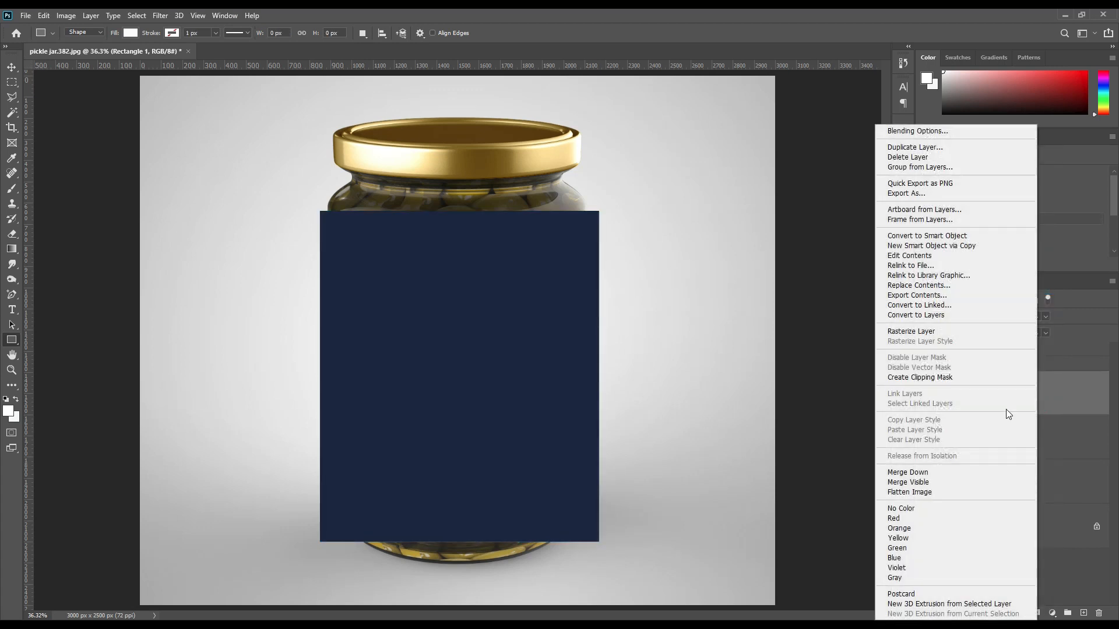
pyautogui.click(915, 518)
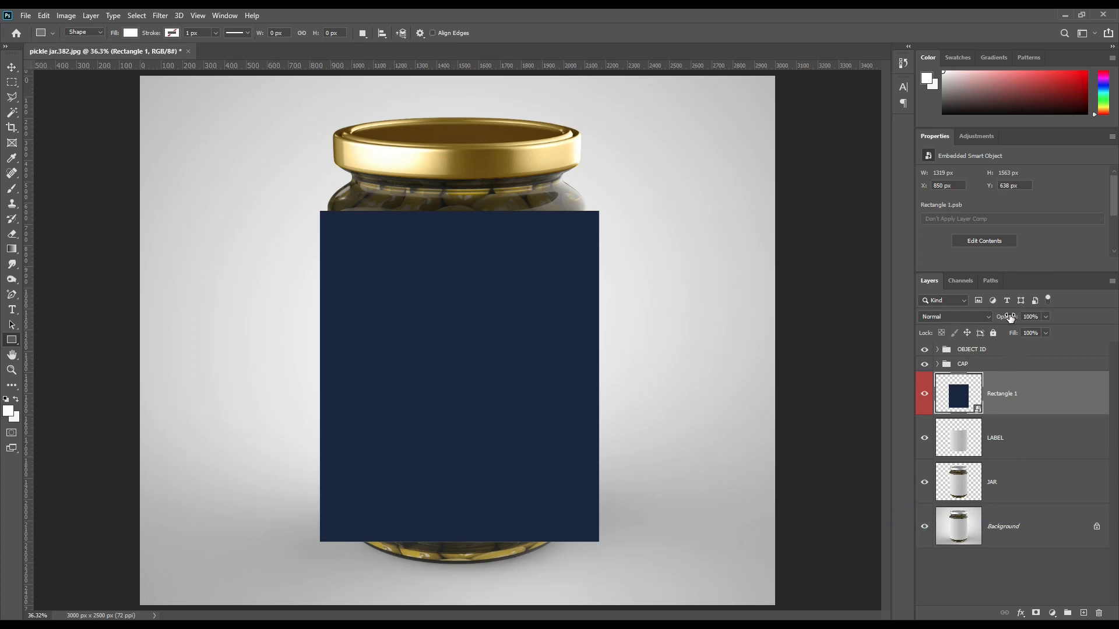
# Lower the rectangle's opacity to 66% and narrow it symmetrically to 93.78% width to fit the label
pyautogui.moveTo(1006, 320); pyautogui.dragTo(1001, 324)
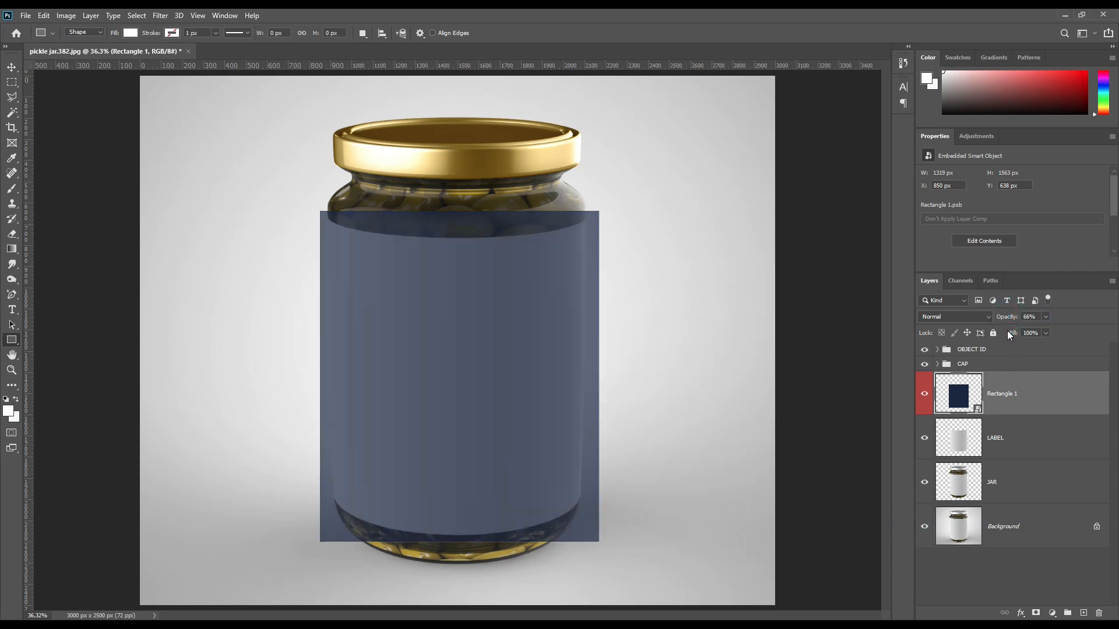
pyautogui.hotkey('ctrl', 't')
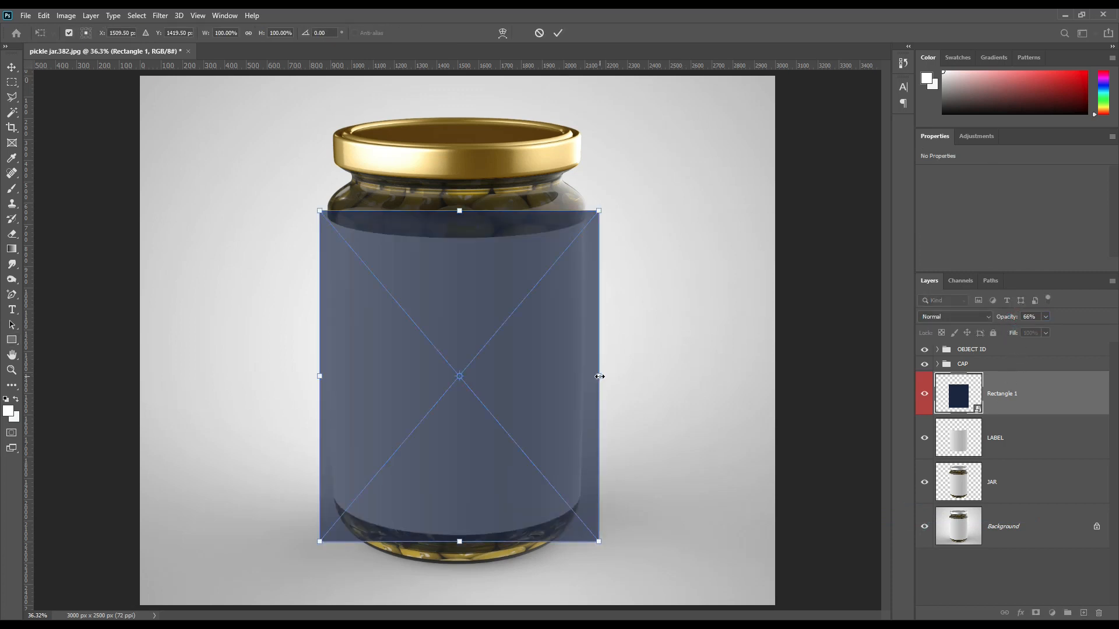
pyautogui.moveTo(599, 376); pyautogui.dragTo(592, 374)
# Warp the rectangle with the Arch style at a bend of -22.1% to follow the label's upper curve
pyautogui.rightClick(499, 300)
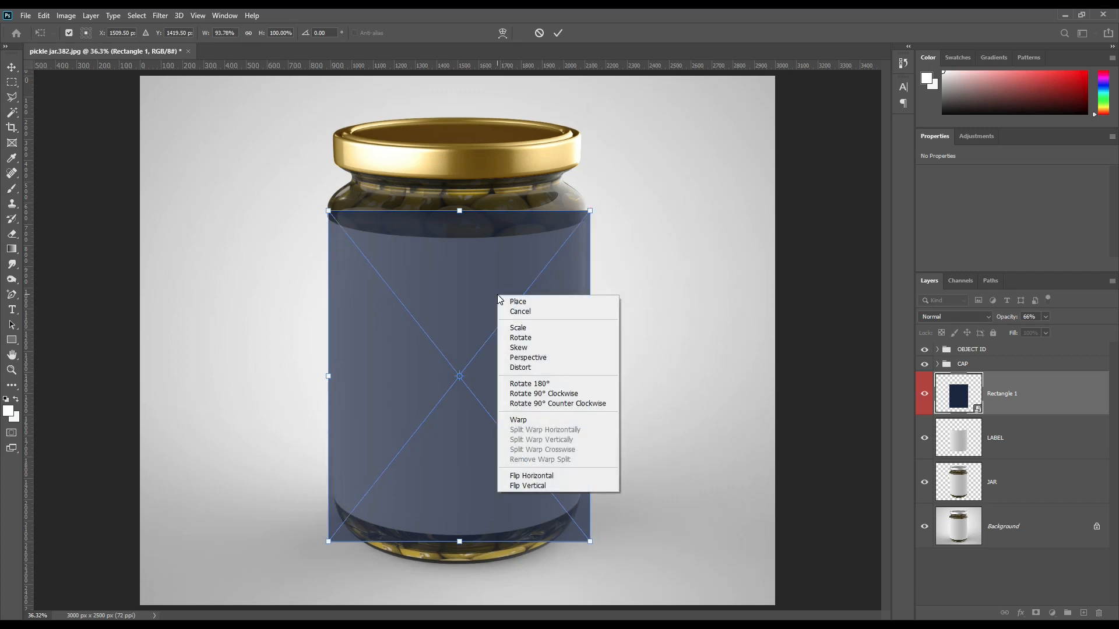
pyautogui.click(545, 420)
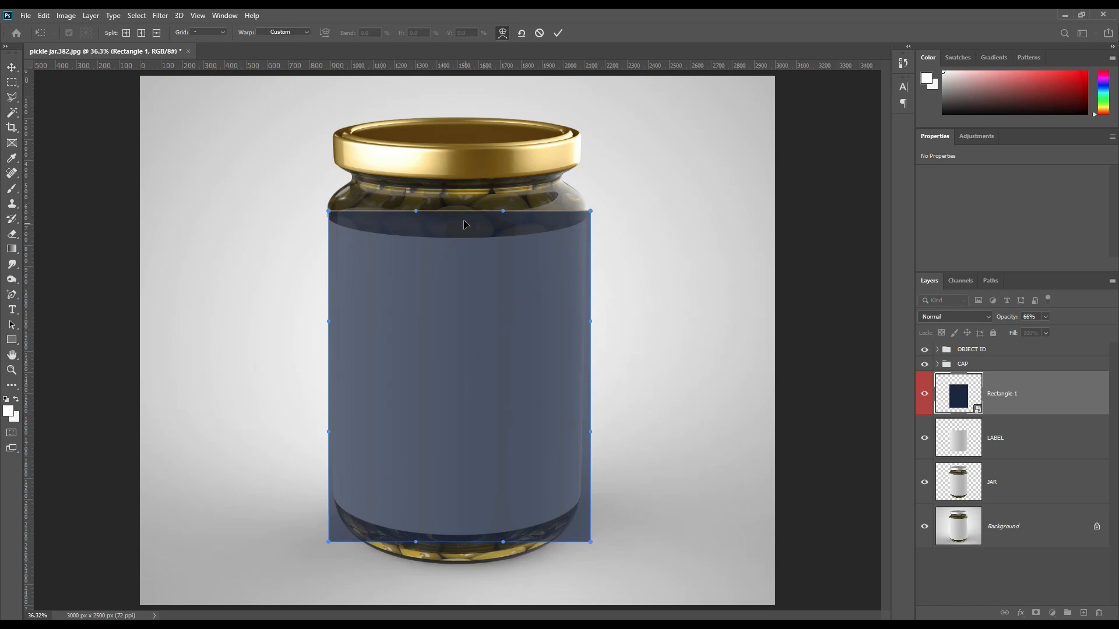
pyautogui.click(304, 33)
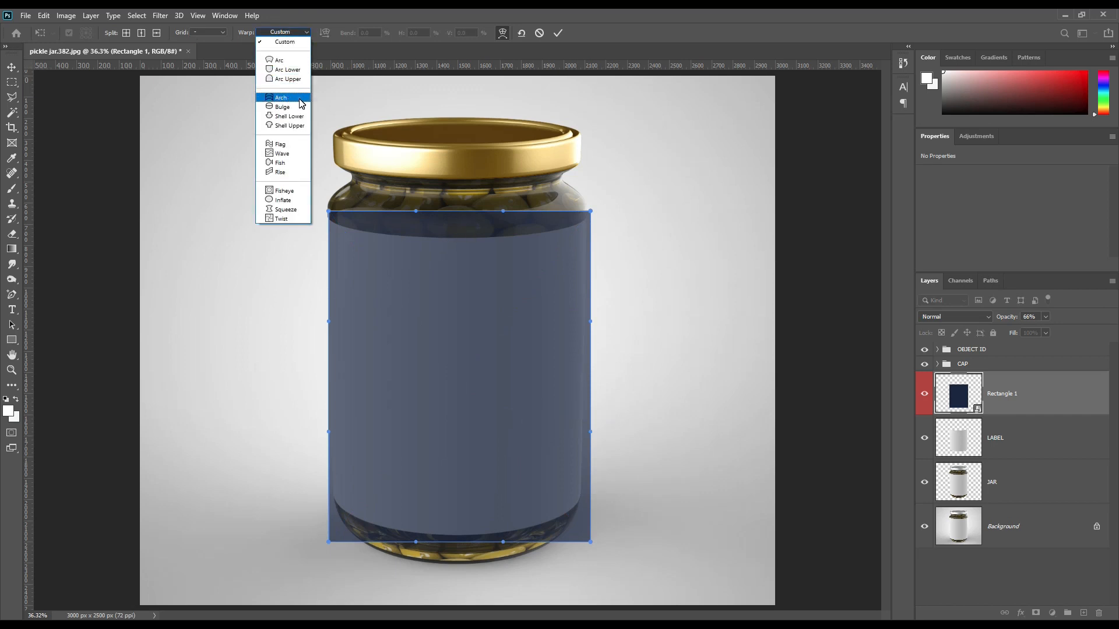
pyautogui.click(301, 104)
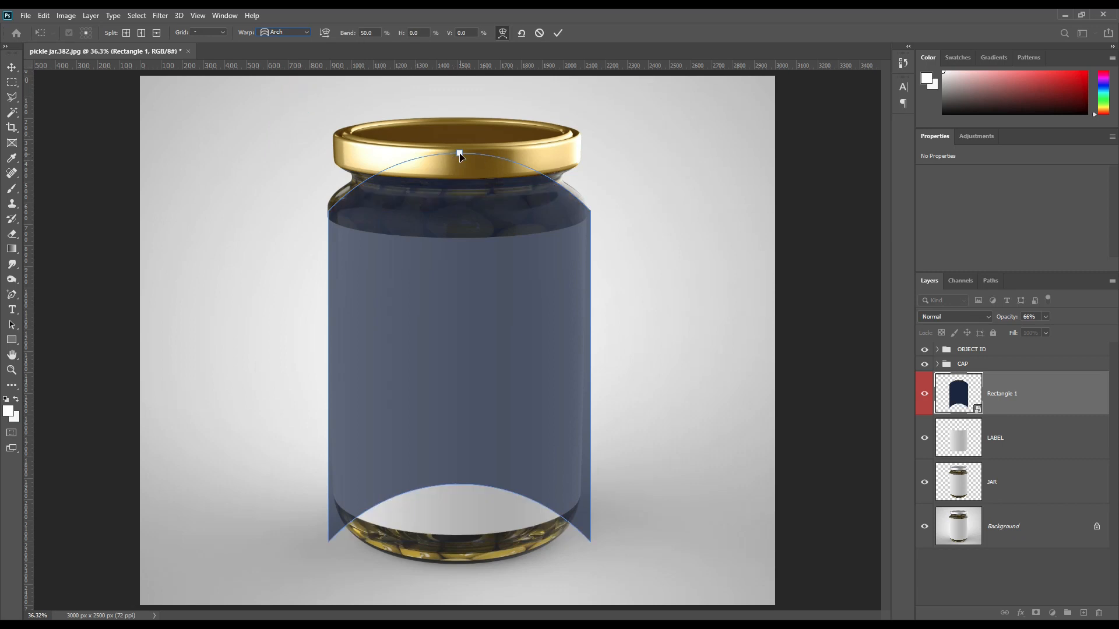
pyautogui.moveTo(460, 155); pyautogui.dragTo(462, 236)
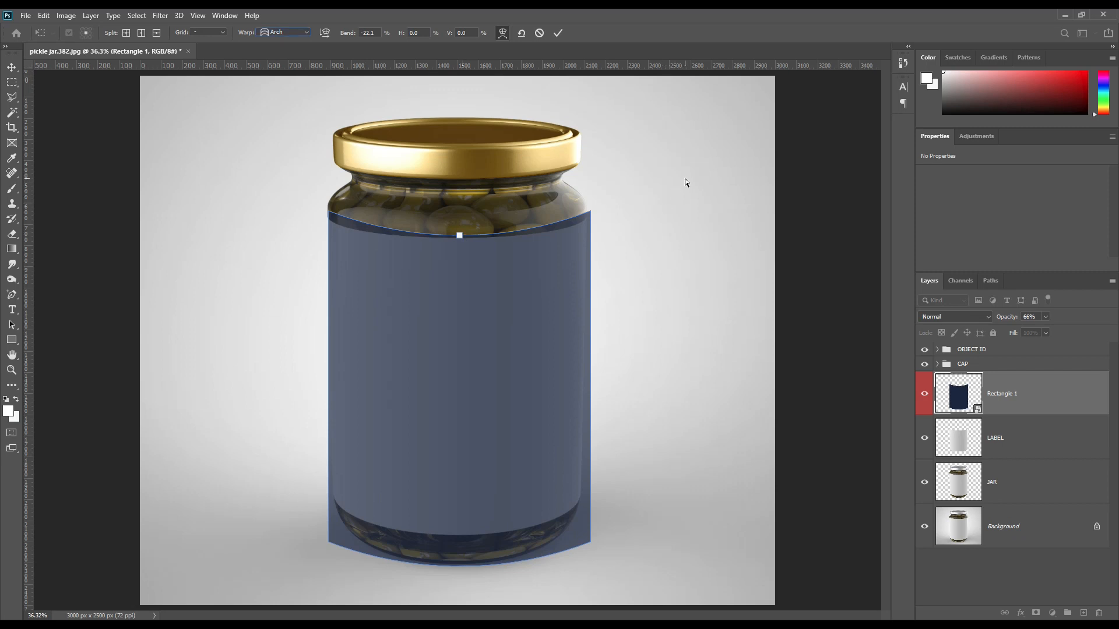
pyautogui.click(557, 33)
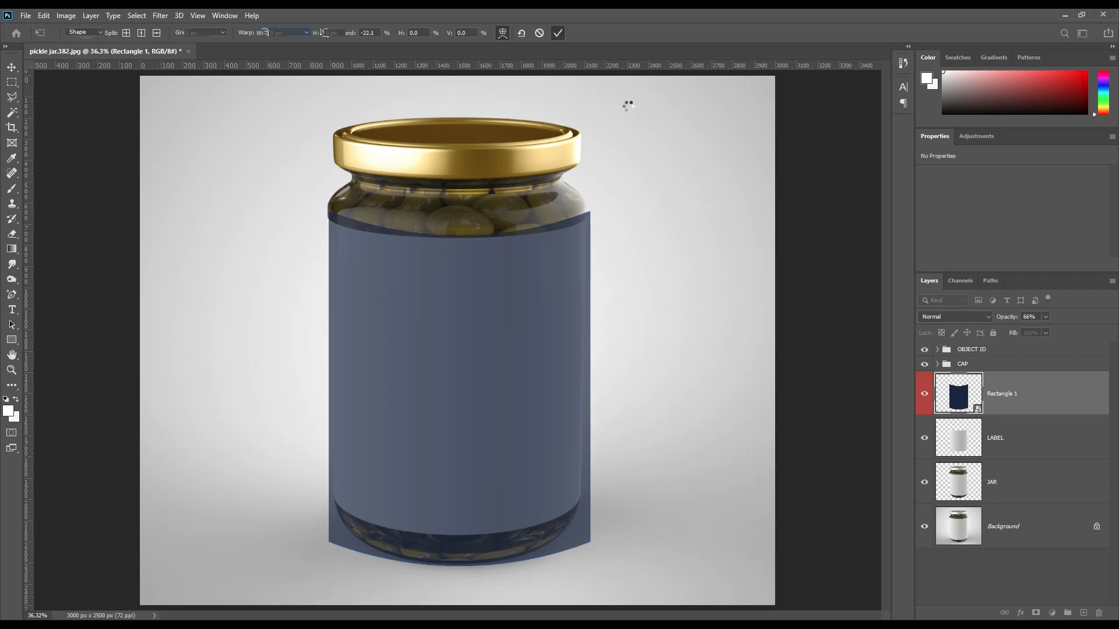
# Move the warped rectangle up to Y 568 px so it overlaps the label's upper and lower edges
pyautogui.hotkey('ctrl', 't')
pyautogui.moveTo(519, 366); pyautogui.dragTo(520, 352)
pyautogui.press('Down')
pyautogui.press('Down')
pyautogui.press('Down')
pyautogui.press('Down')
pyautogui.press('Down')
pyautogui.press('Down')
pyautogui.press('Down')
pyautogui.press('Down')
pyautogui.press('Down')
pyautogui.press('Down')
pyautogui.press('Down')
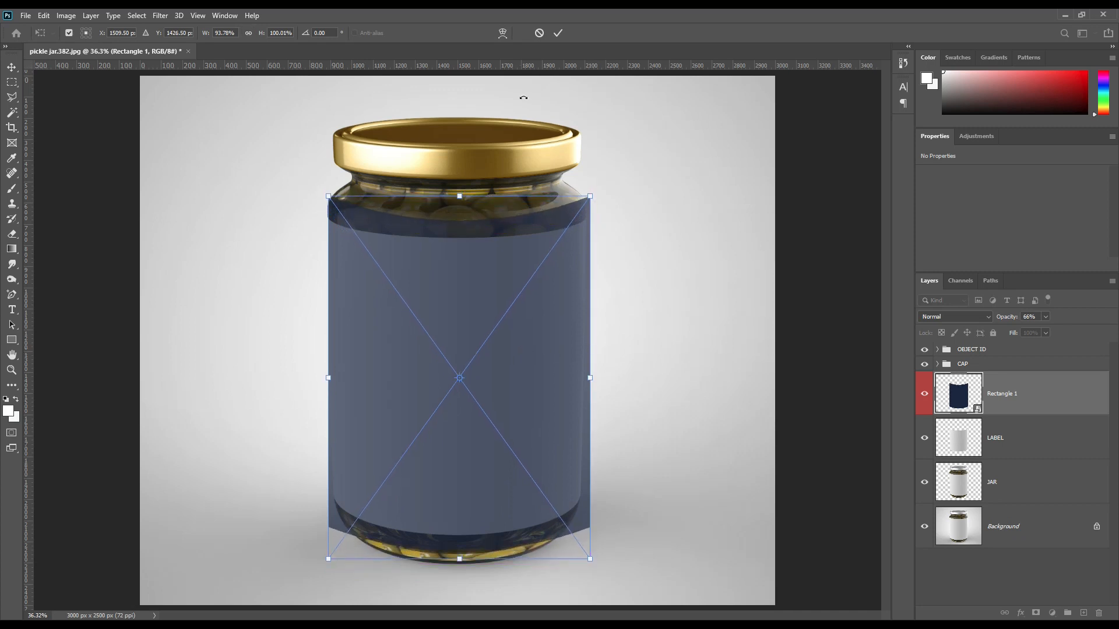
pyautogui.click(559, 33)
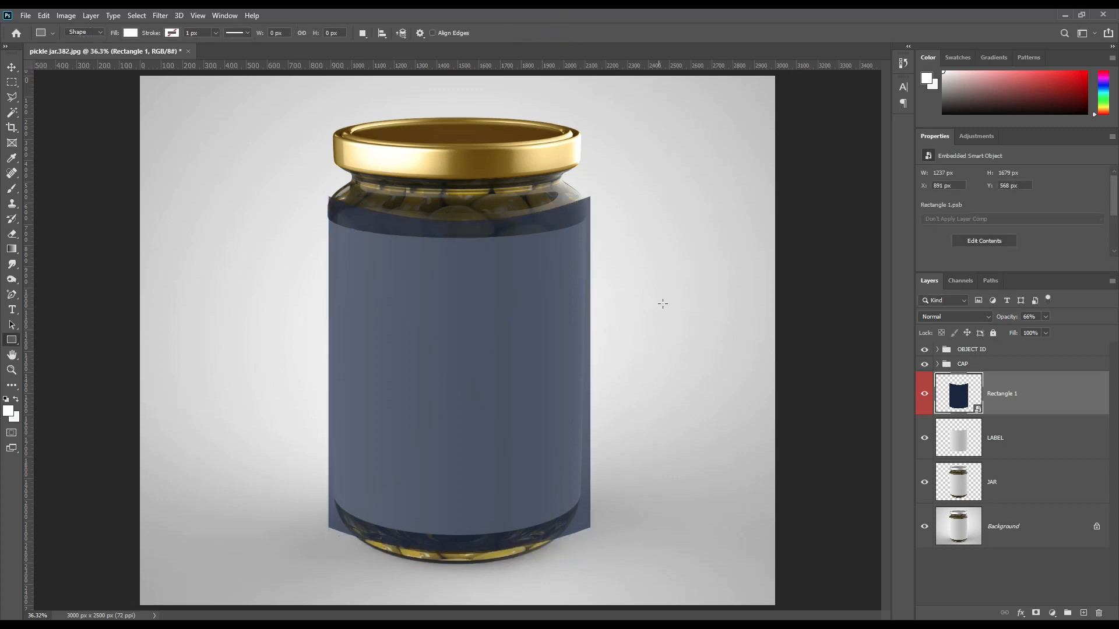
# Mask Rectangle 1 with the outline of the LABEL layer and restore its opacity to 100%
pyautogui.keyDown('ctrl'); pyautogui.click(961, 438); pyautogui.keyUp('ctrl')
pyautogui.click(1035, 613)
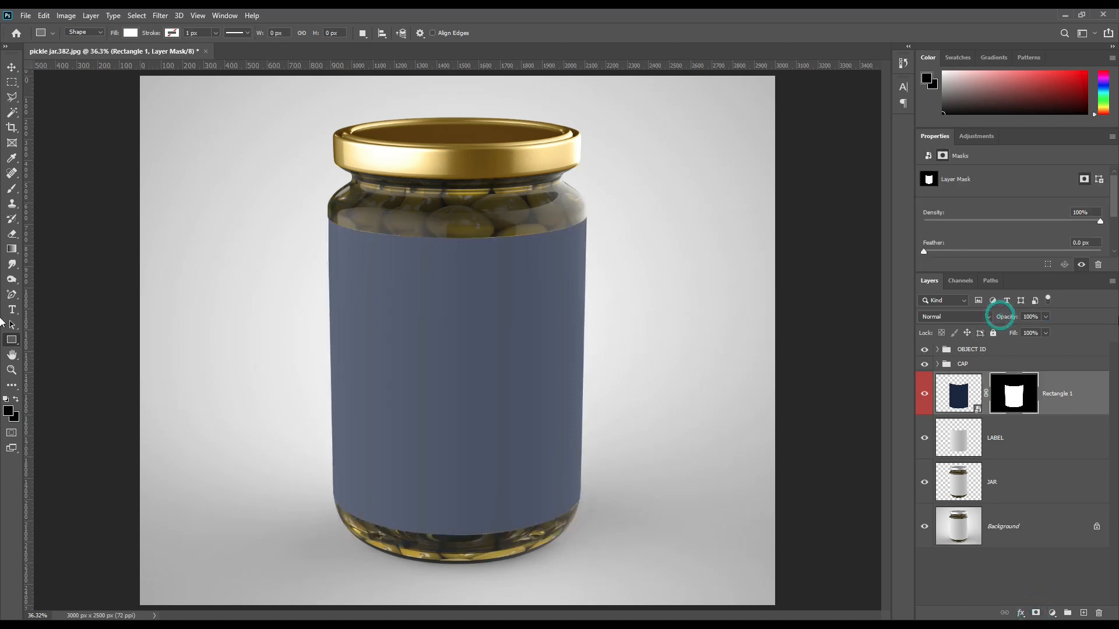
pyautogui.moveTo(1001, 316); pyautogui.dragTo(1118, 322)
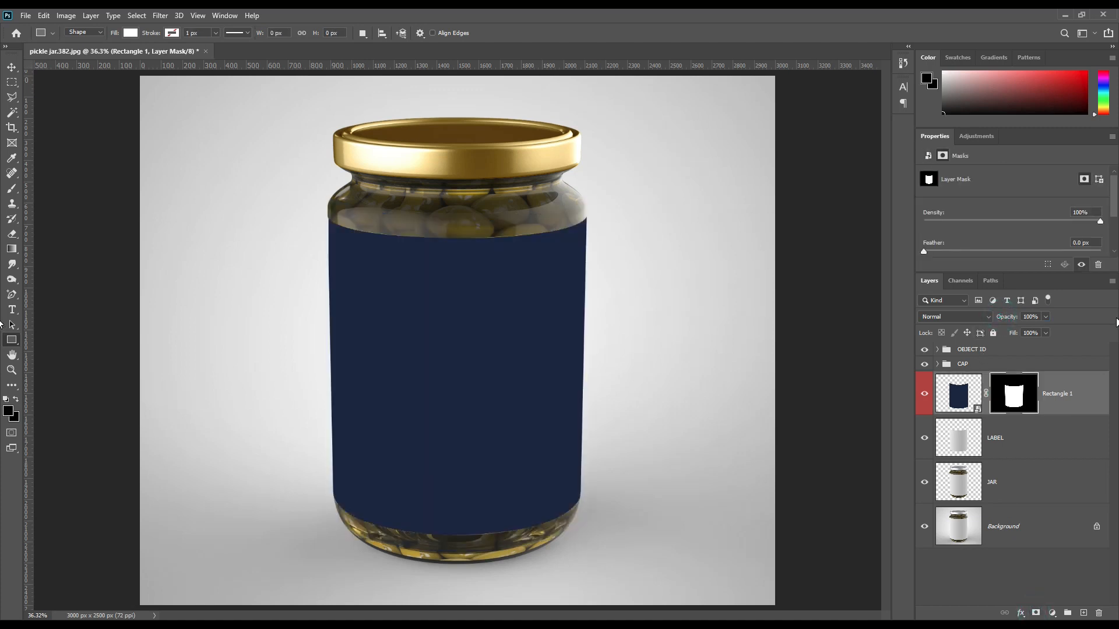
# Move the LABEL layer above Rectangle 1 in the layer stack
pyautogui.click(1023, 440)
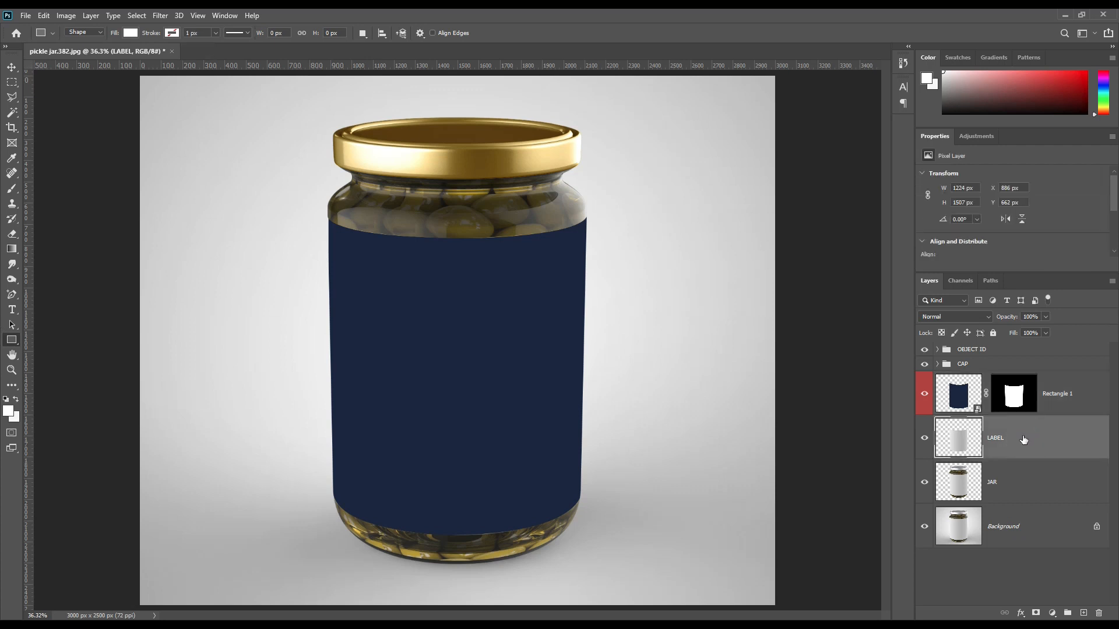
pyautogui.moveTo(1021, 439); pyautogui.dragTo(1023, 391)
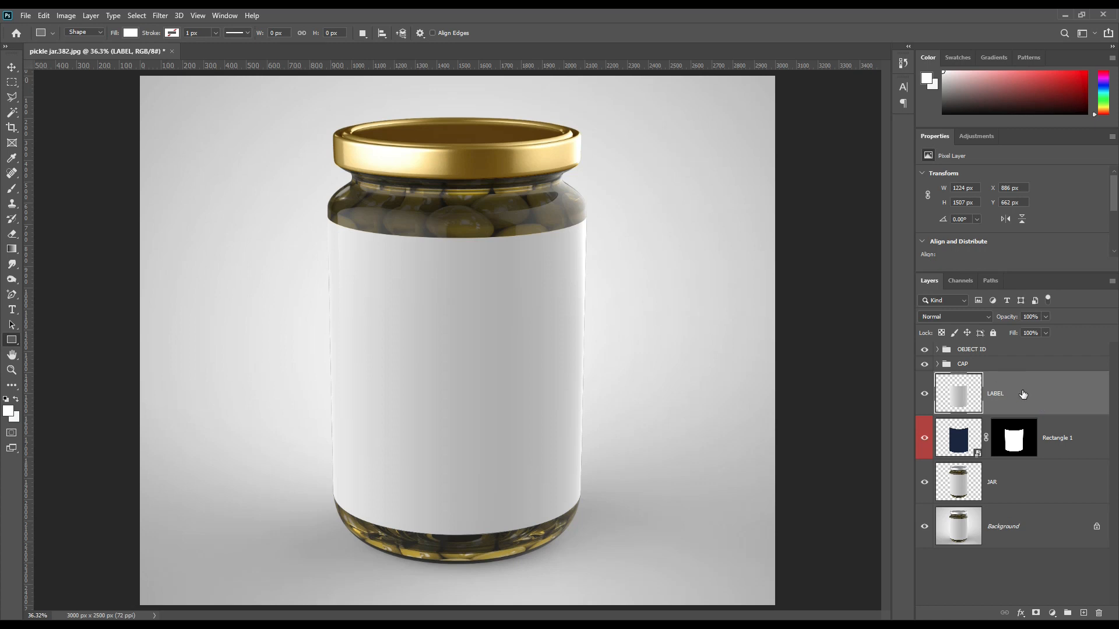
# Duplicate the LABEL layer twice and rename the original layer SHADOW
pyautogui.hotkey('ctrl', 'j')
pyautogui.hotkey('ctrl', 'j')
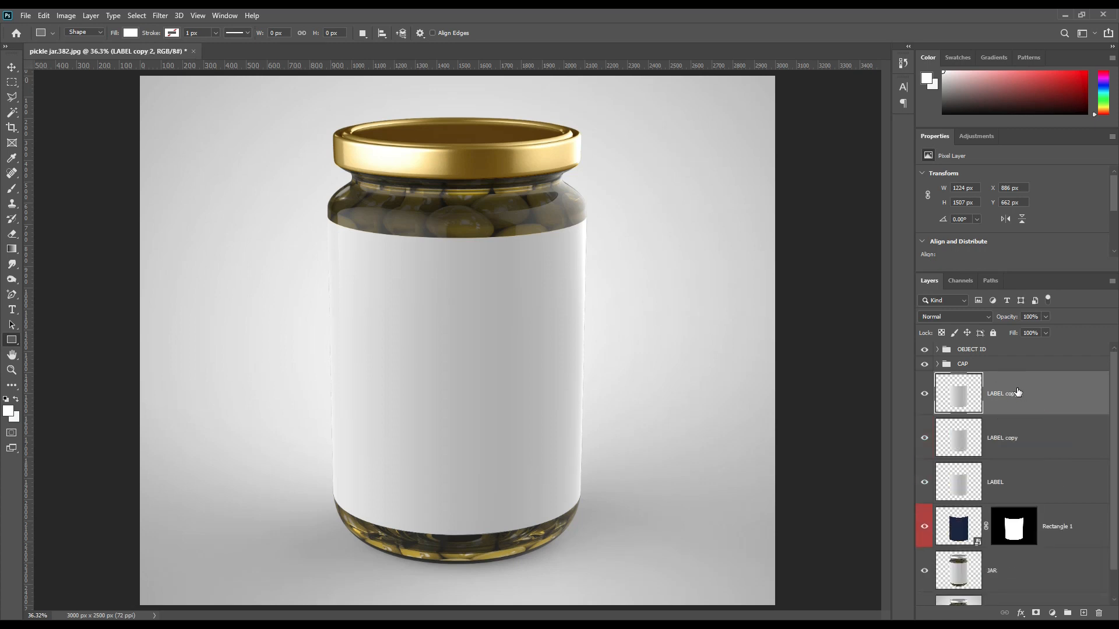
pyautogui.doubleClick(1000, 483)
pyautogui.write('SHAD')
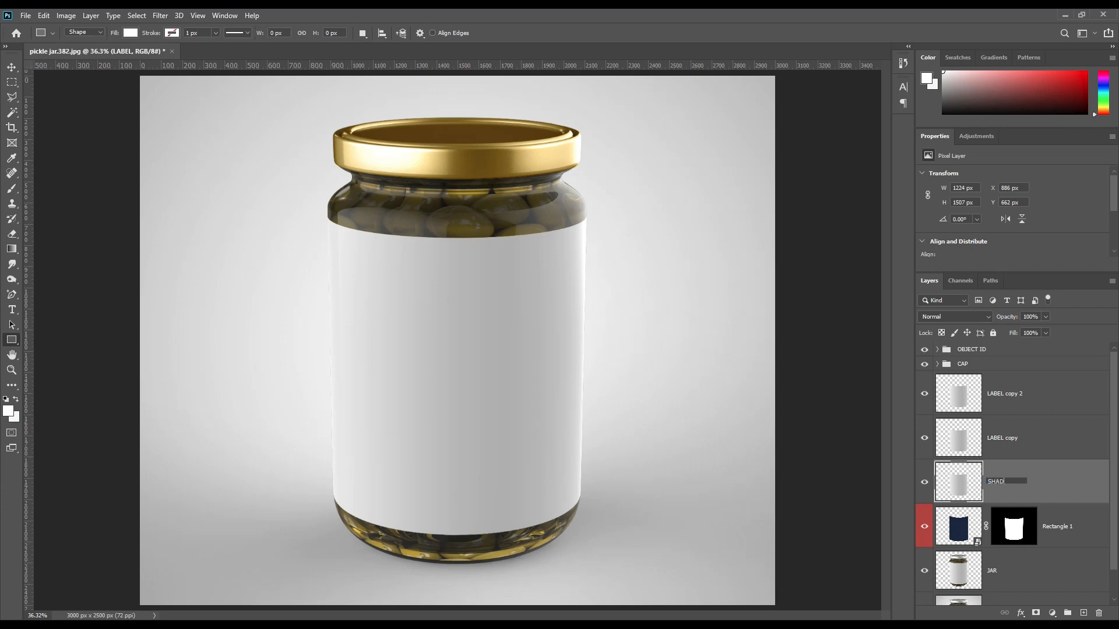
pyautogui.write('OW')
pyautogui.press('Return')
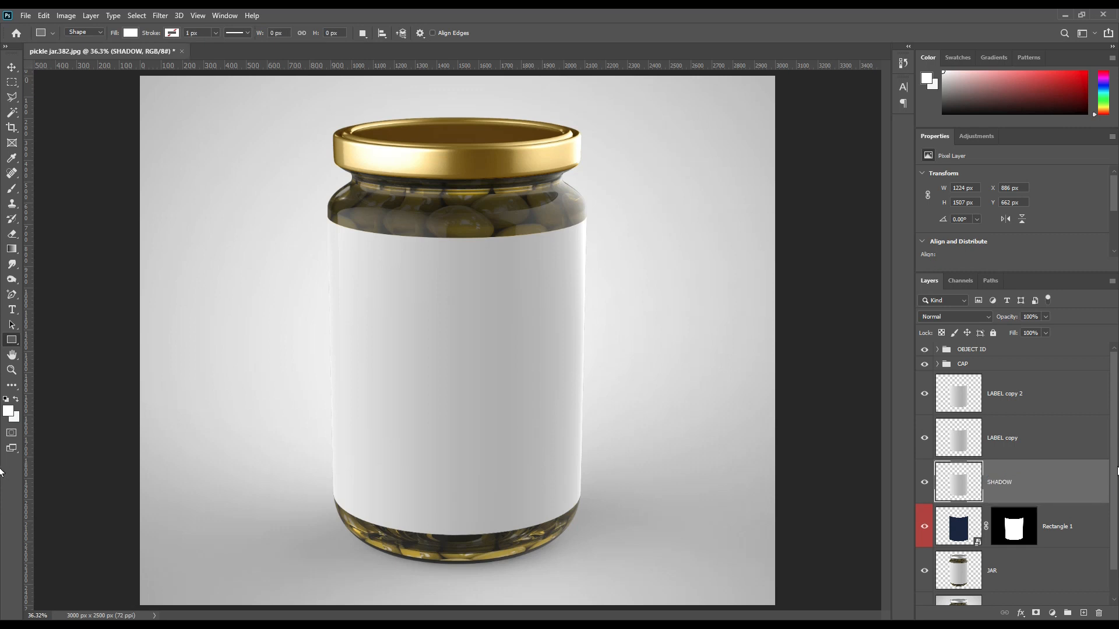
# Rename the middle label copy MIDTONE and the uppermost copy LIGHT
pyautogui.doubleClick(1014, 439)
pyautogui.write('MIDTO')
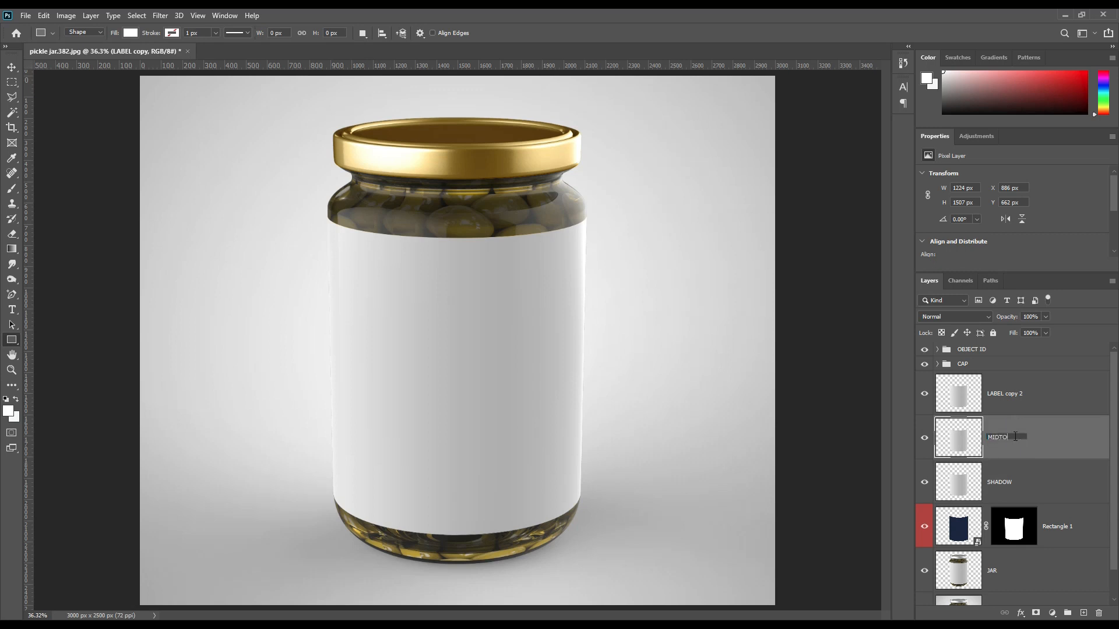
pyautogui.write('NE')
pyautogui.press('Return')
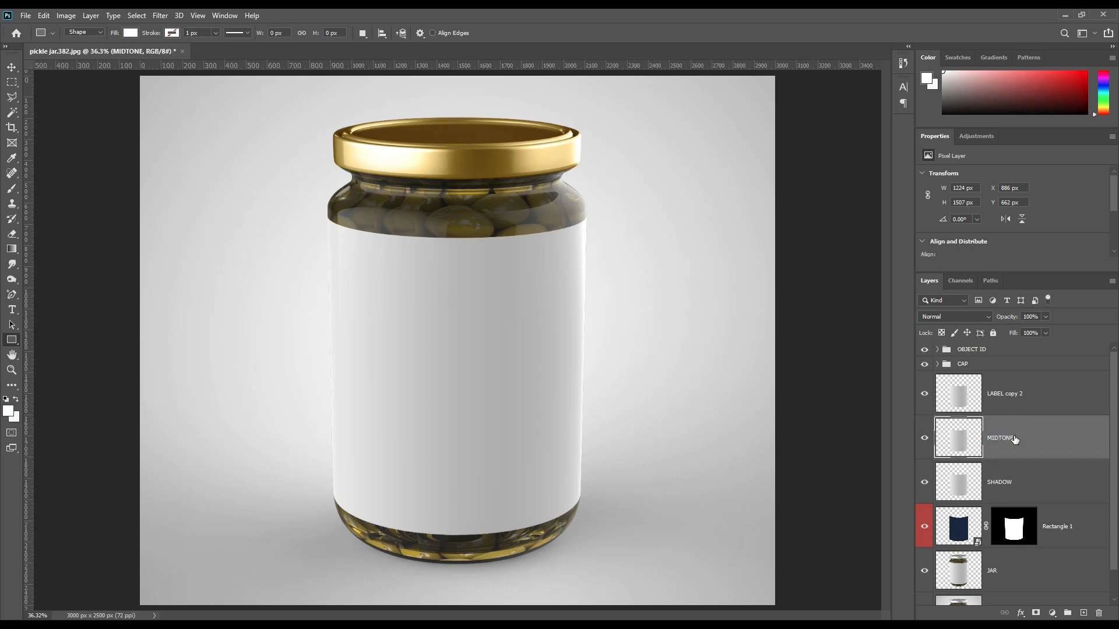
pyautogui.doubleClick(1012, 392)
pyautogui.write('L')
pyautogui.press('Return')
# Group the LIGHT, MIDTONE and SHADOW layers and name the group FX
pyautogui.keyDown('shift'); pyautogui.click(1043, 484); pyautogui.keyUp('shift')
pyautogui.moveTo(1043, 484); pyautogui.dragTo(1067, 613)
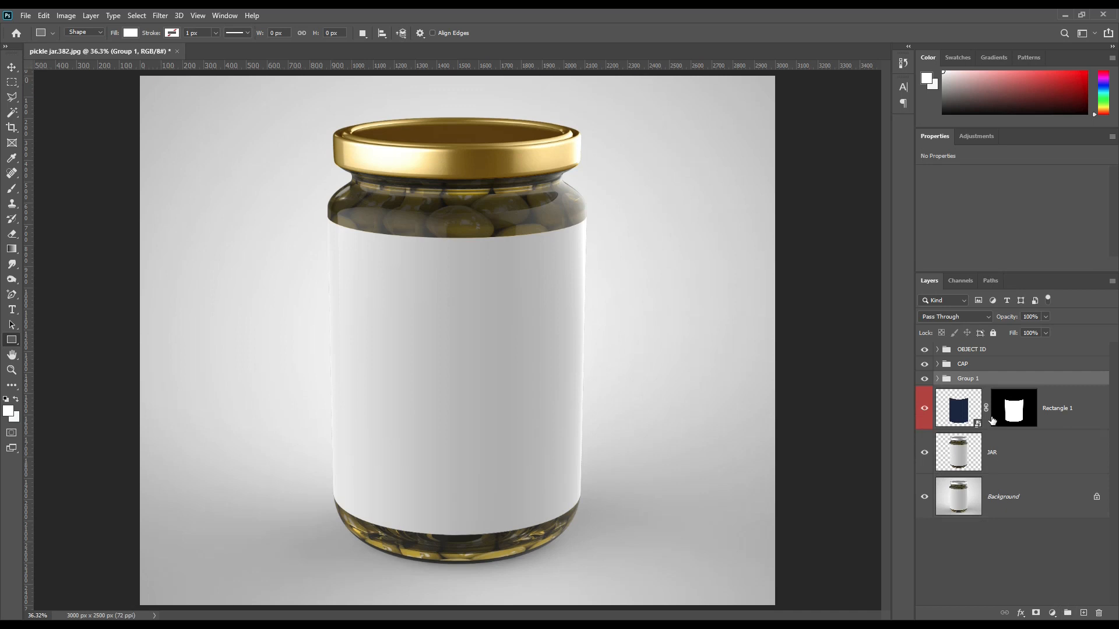
pyautogui.doubleClick(968, 379)
pyautogui.write('FX')
pyautogui.press('Return')
# Group the FX group with Rectangle 1 and name the new group LABEL
pyautogui.moveTo(1064, 418); pyautogui.dragTo(1099, 613)
pyautogui.doubleClick(968, 378)
pyautogui.write('LABEL')
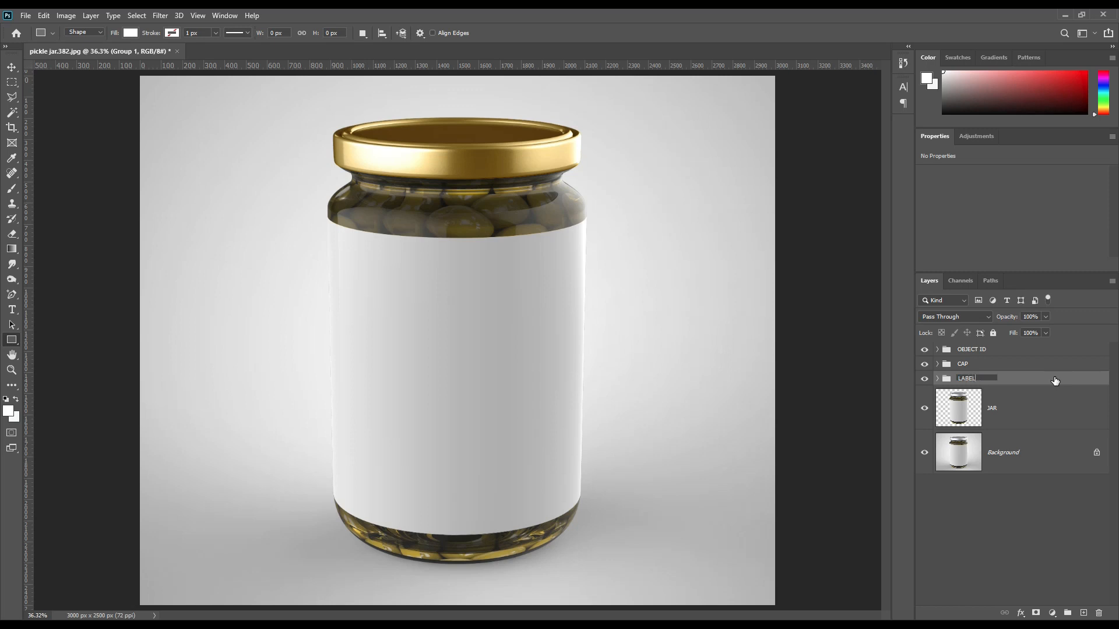
pyautogui.press('Return')
# Hide the label's LIGHT and MIDTONE layers and set the SHADOW layer's blend mode to Linear Burn
pyautogui.click(937, 378)
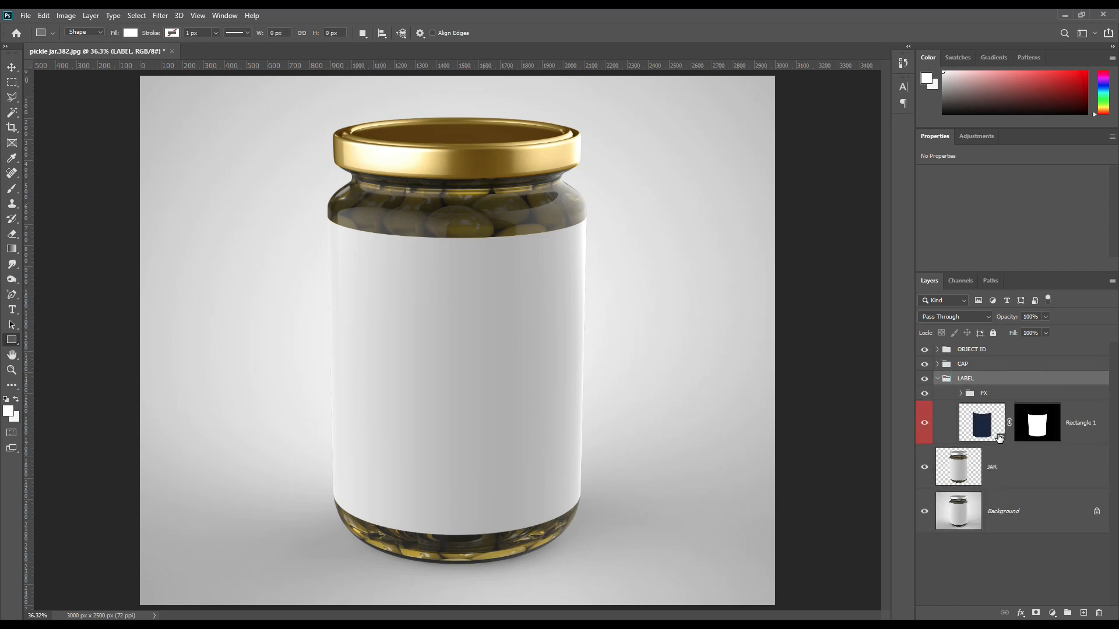
pyautogui.click(960, 393)
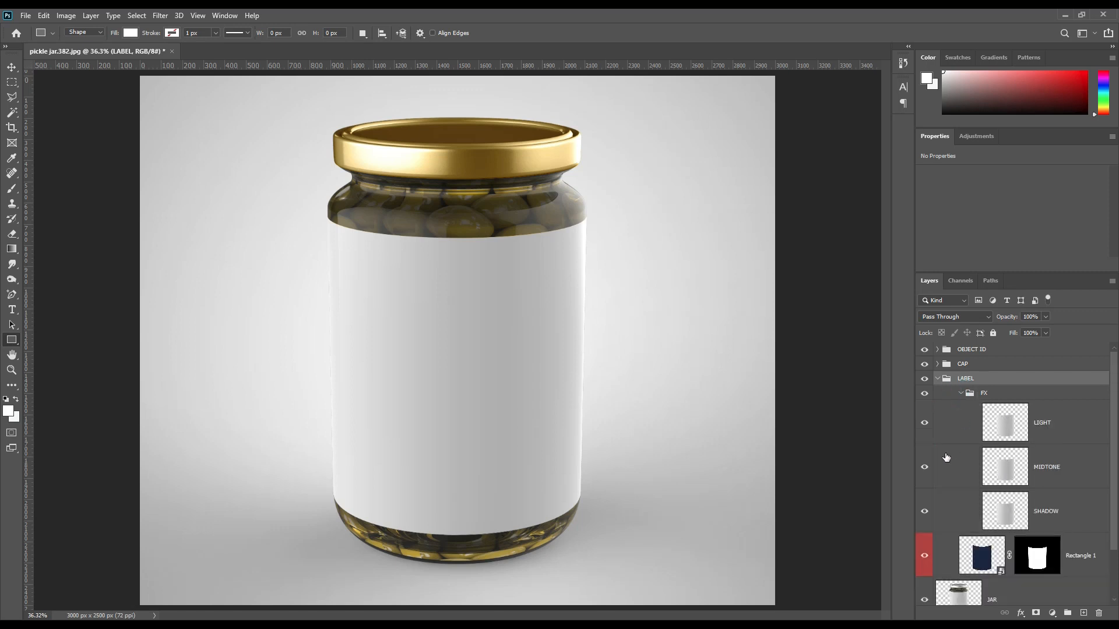
pyautogui.click(924, 423)
pyautogui.click(924, 467)
pyautogui.click(1049, 511)
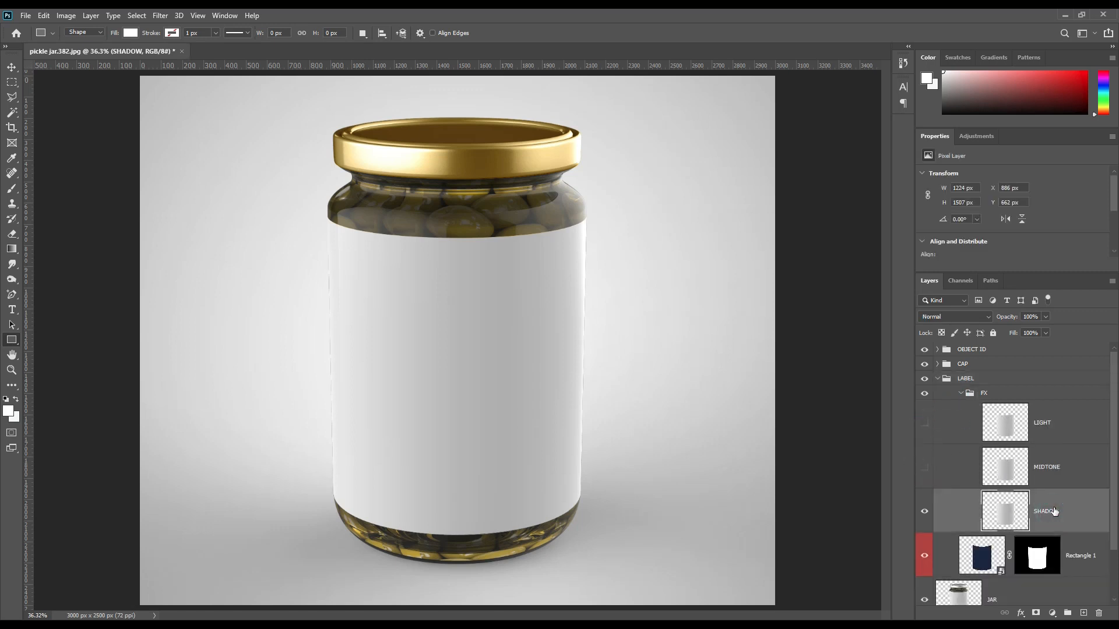
pyautogui.click(974, 313)
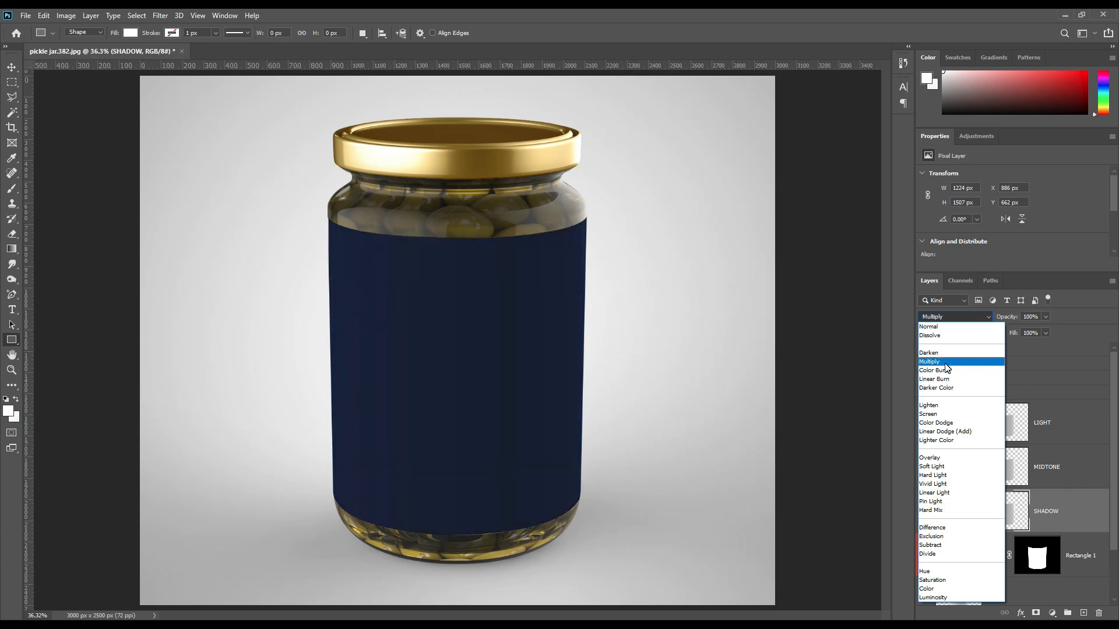
pyautogui.click(943, 379)
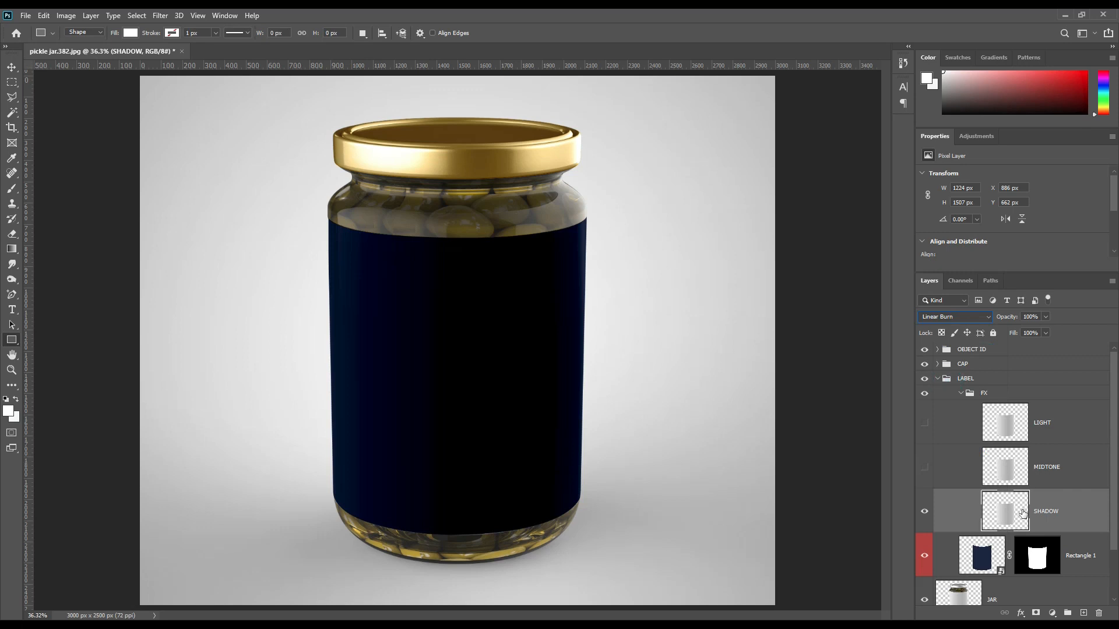
# Show the label's MIDTONE layer and set its blend mode to Linear Dodge (Add)
pyautogui.click(923, 468)
pyautogui.click(1048, 469)
pyautogui.click(970, 315)
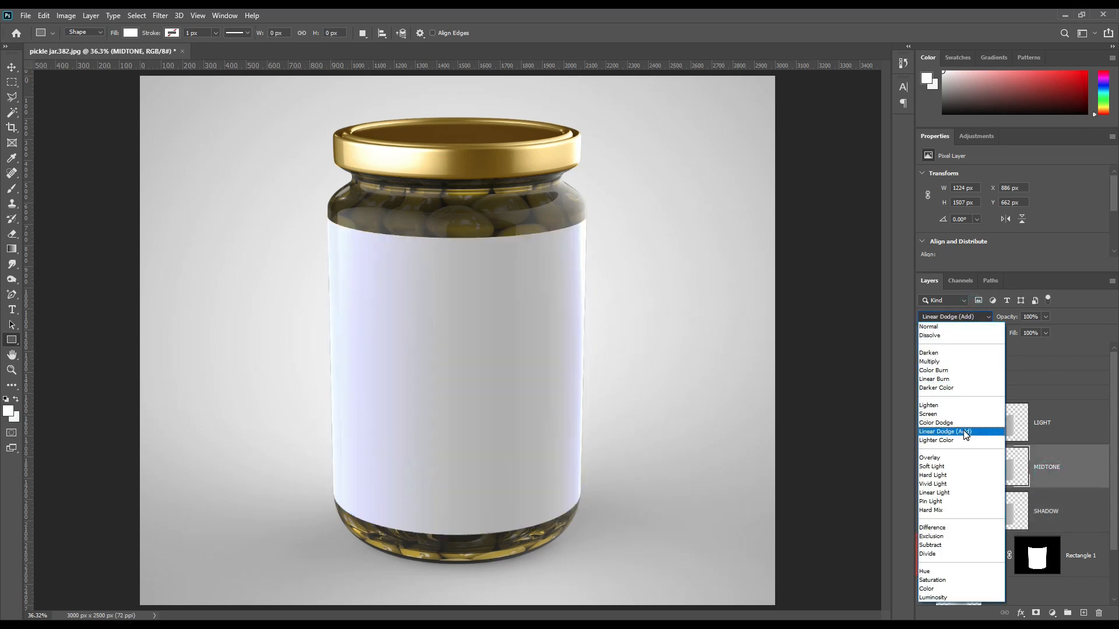
pyautogui.click(965, 432)
# Apply Levels to the label's MIDTONE layer with input black at 175 and output white at 97
pyautogui.click(65, 15)
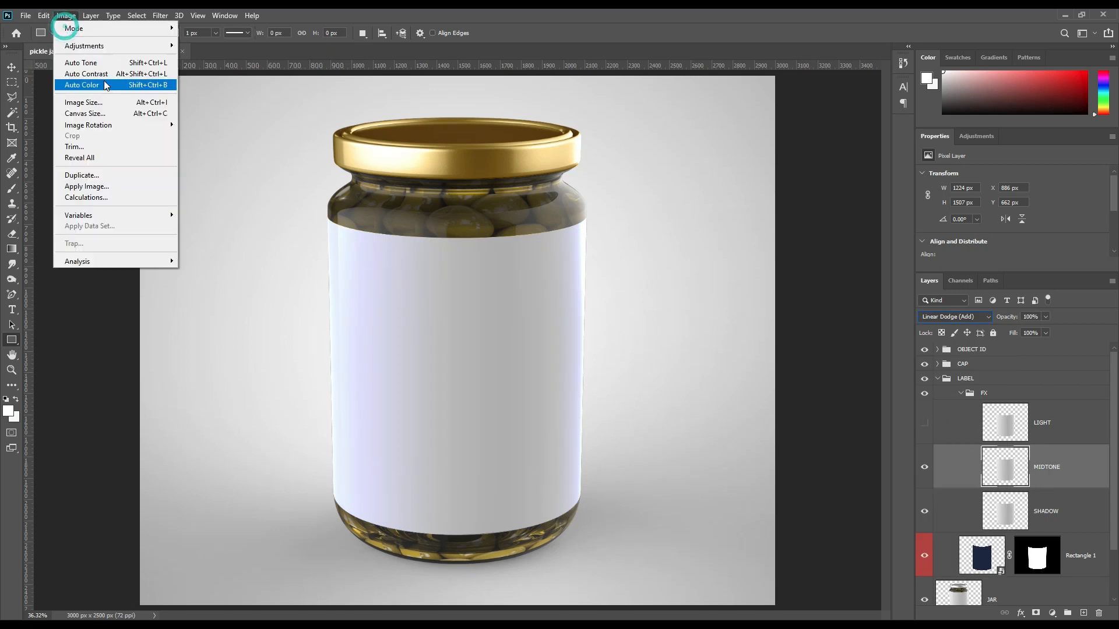
pyautogui.moveTo(96, 46)
pyautogui.click(236, 57)
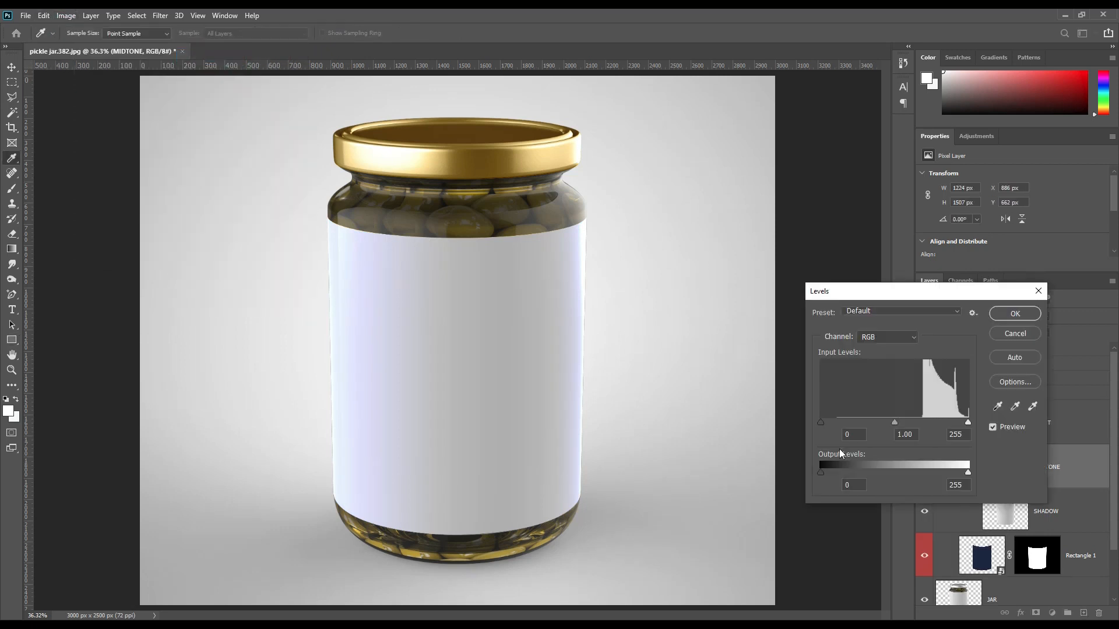
pyautogui.moveTo(820, 422); pyautogui.dragTo(923, 428)
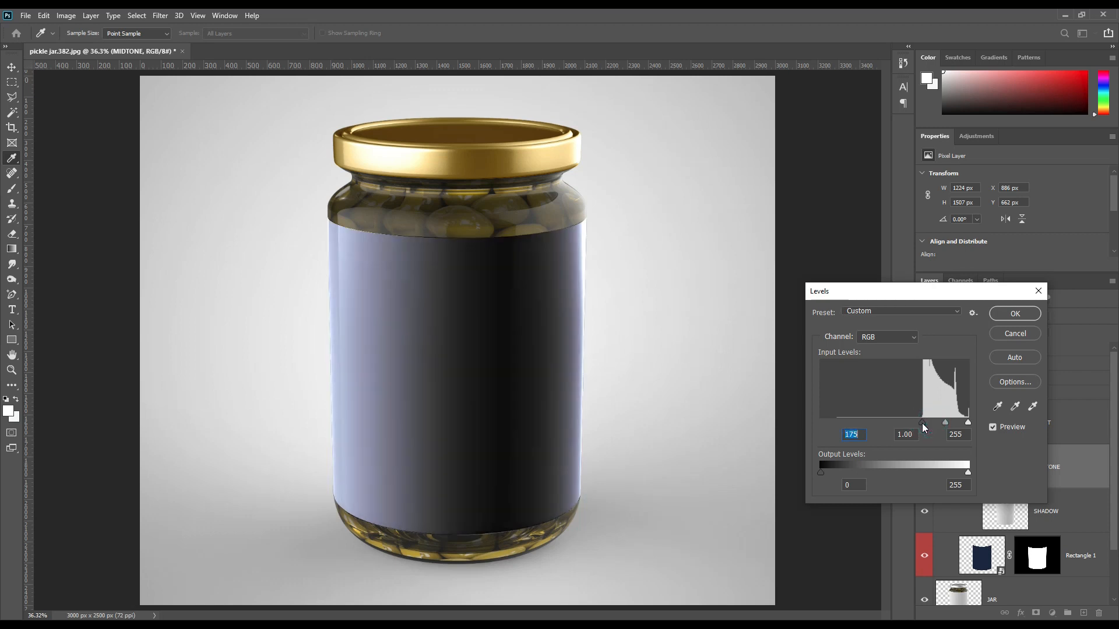
pyautogui.moveTo(966, 472); pyautogui.dragTo(877, 470)
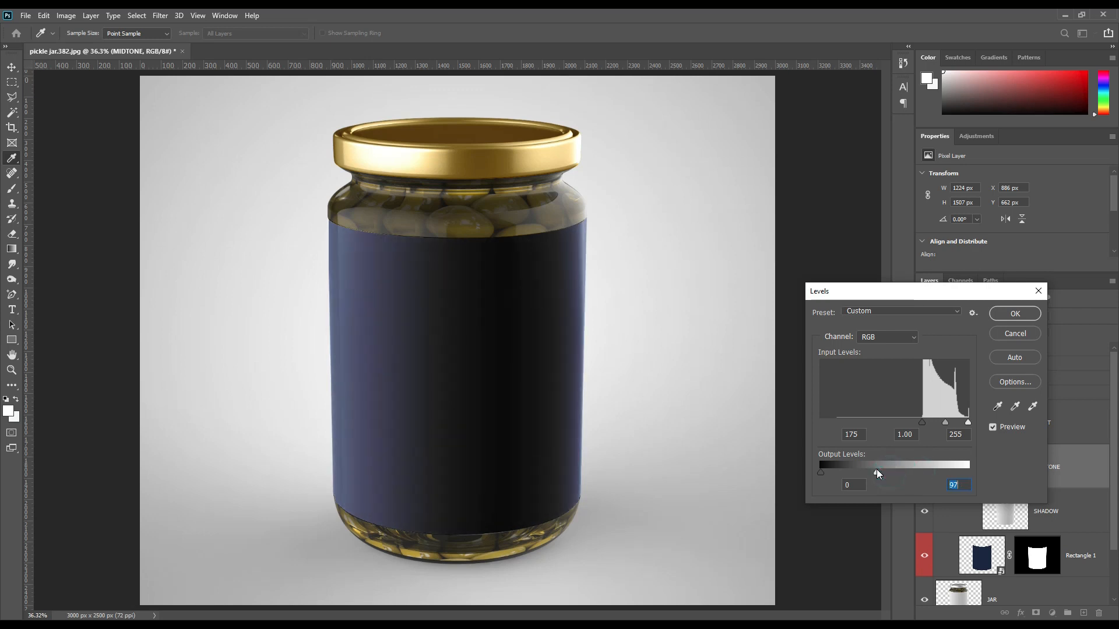
pyautogui.click(1015, 314)
# Show the label's LIGHT layer and set its blend mode to Screen
pyautogui.click(1075, 436)
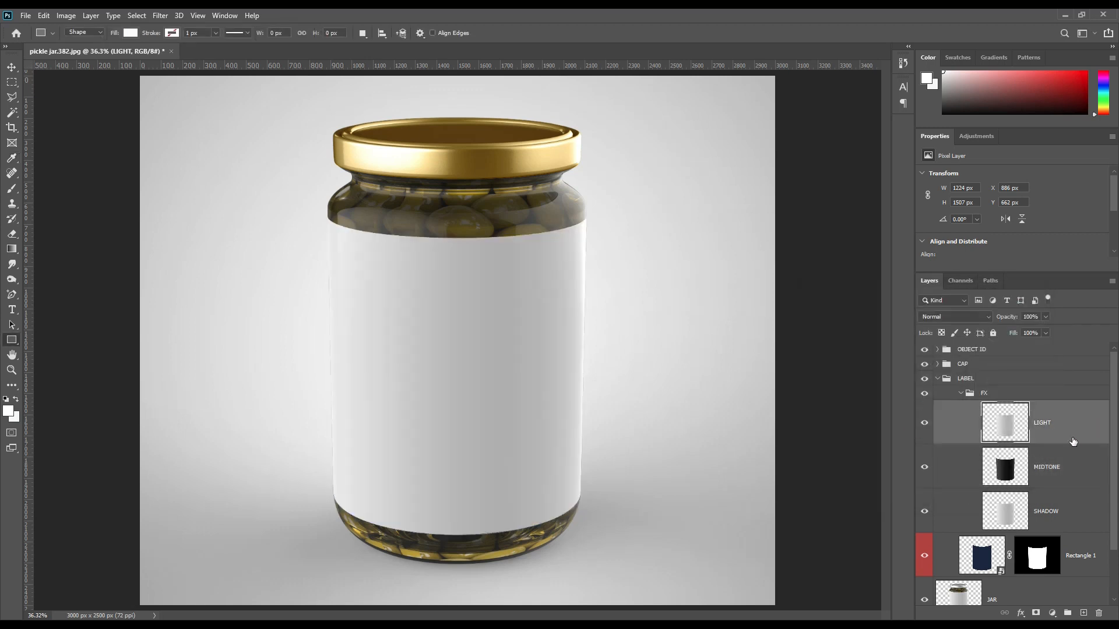
pyautogui.click(981, 319)
pyautogui.click(939, 415)
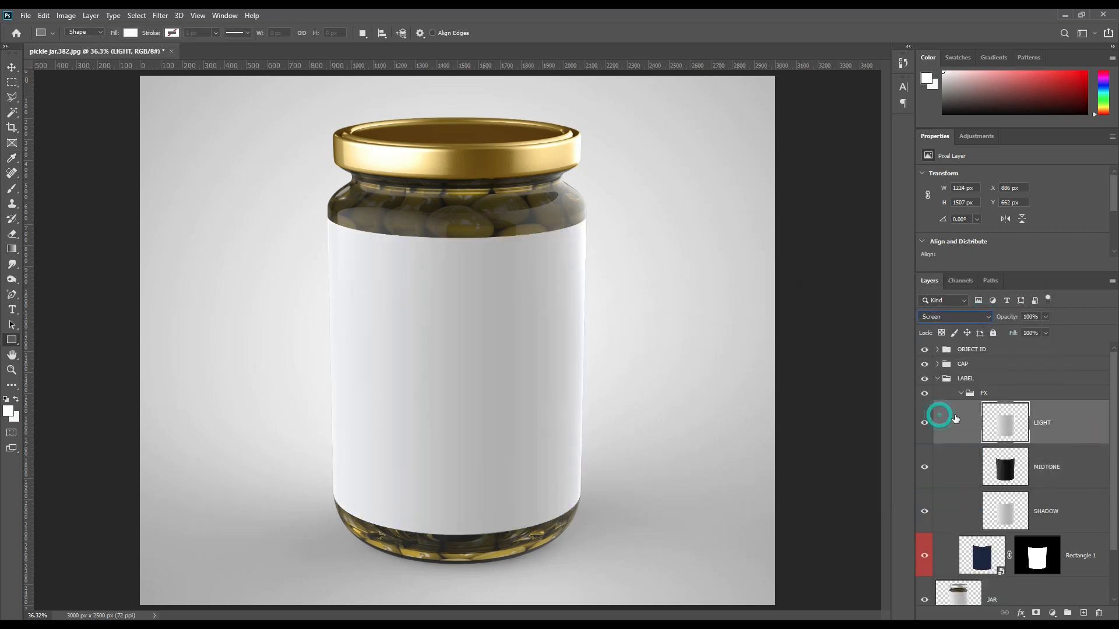
# Darken the label's LIGHT layer with Levels by raising input black and lowering output white, and collapse the FX group
pyautogui.click(66, 16)
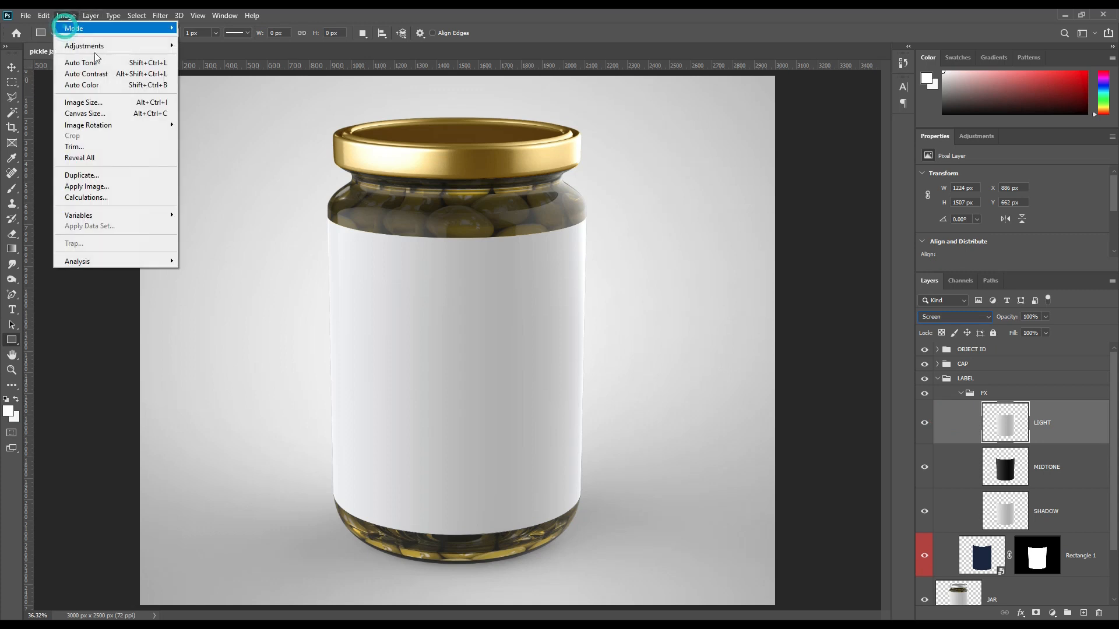
pyautogui.moveTo(103, 52)
pyautogui.click(198, 56)
pyautogui.moveTo(821, 421); pyautogui.dragTo(936, 422)
pyautogui.moveTo(968, 474); pyautogui.dragTo(901, 470)
pyautogui.click(1008, 314)
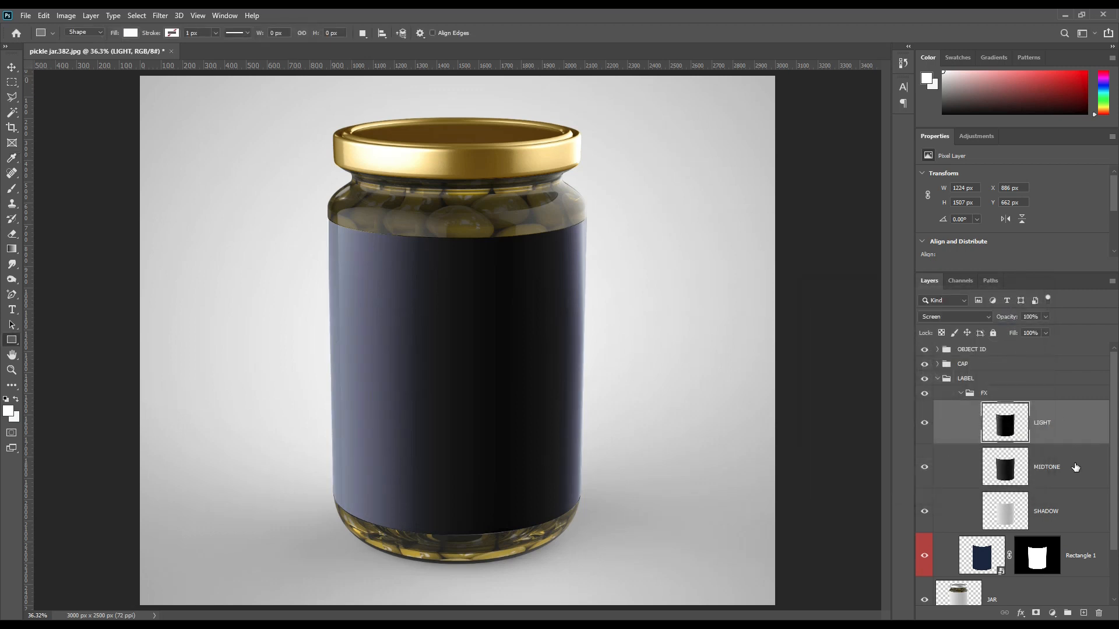
pyautogui.keyDown('shift'); pyautogui.click(1059, 519); pyautogui.keyUp('shift')
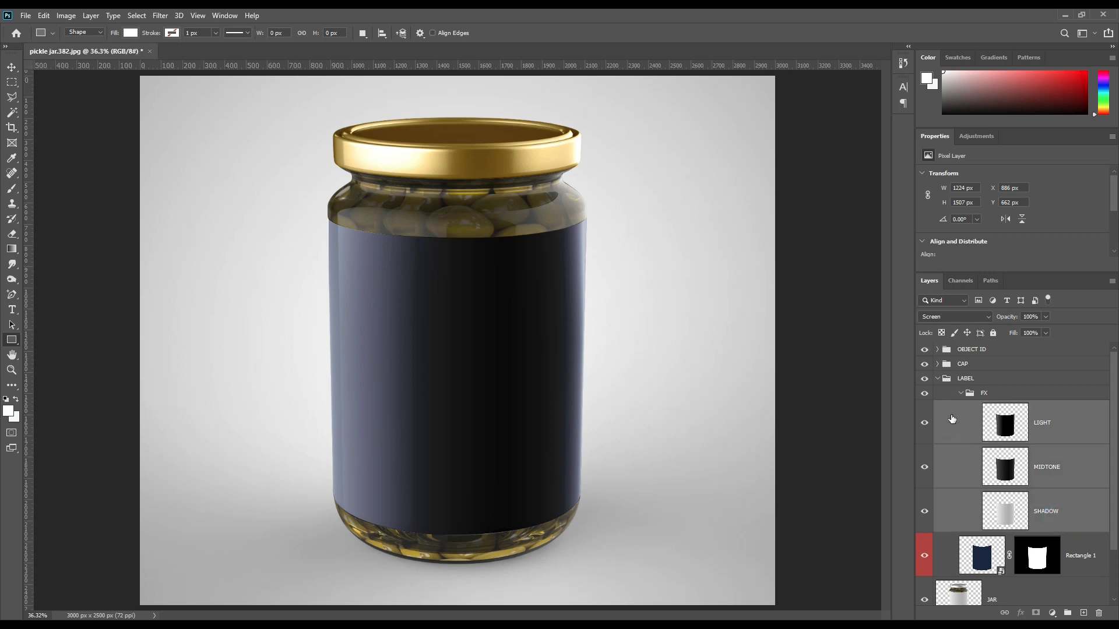
pyautogui.click(961, 394)
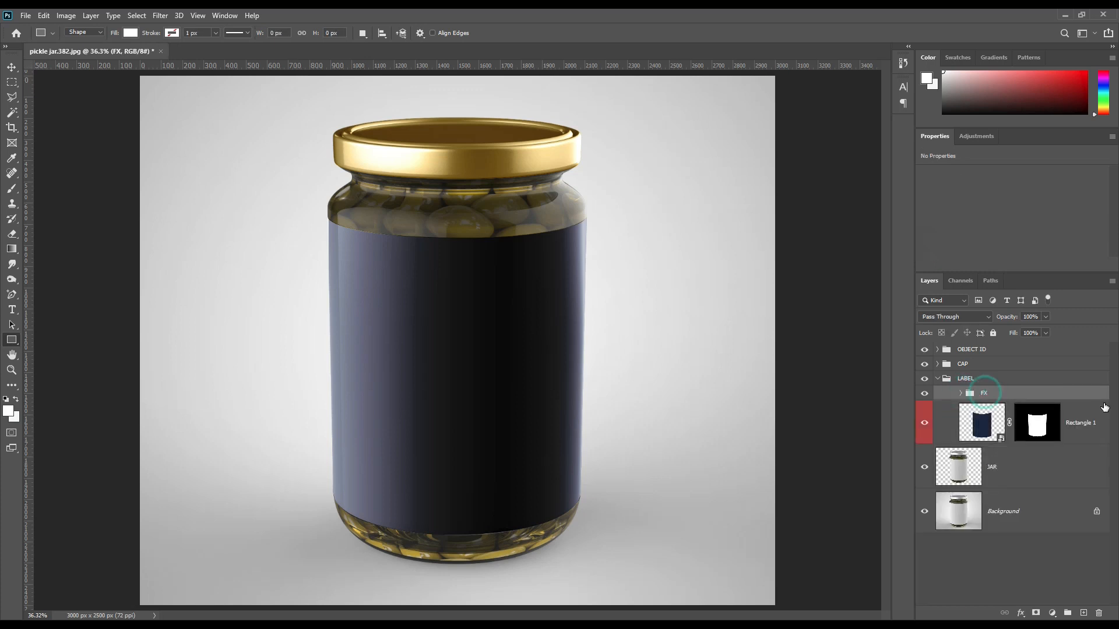
# Add a Solid Color fill above the Background, sampled from the cap's gold (#f3d686), and blend it with Linear Burn
pyautogui.click(1029, 512)
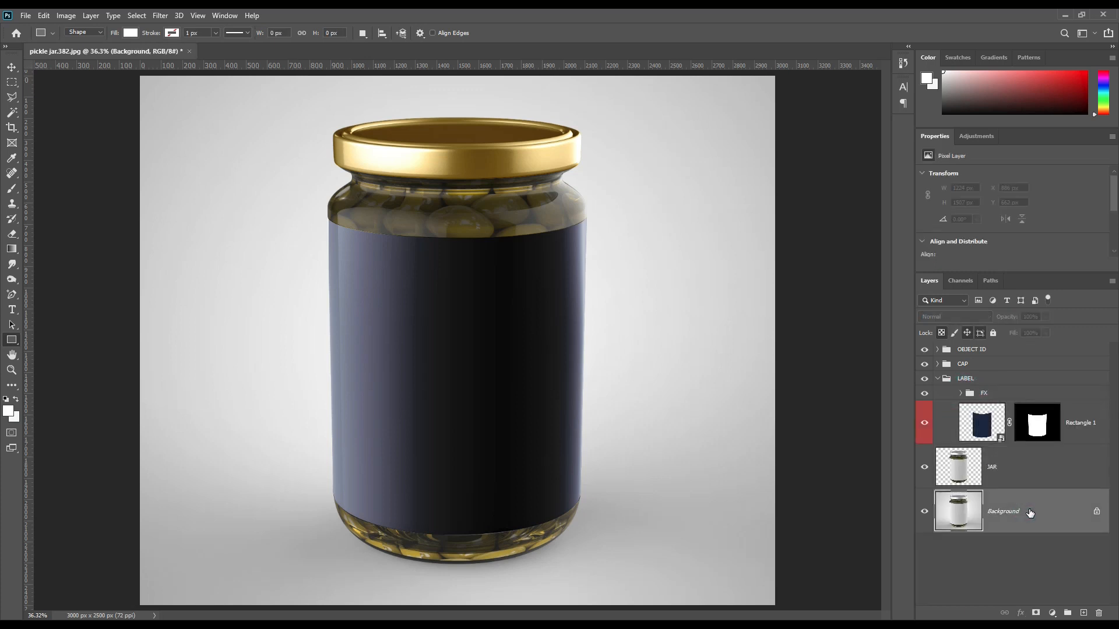
pyautogui.click(1053, 613)
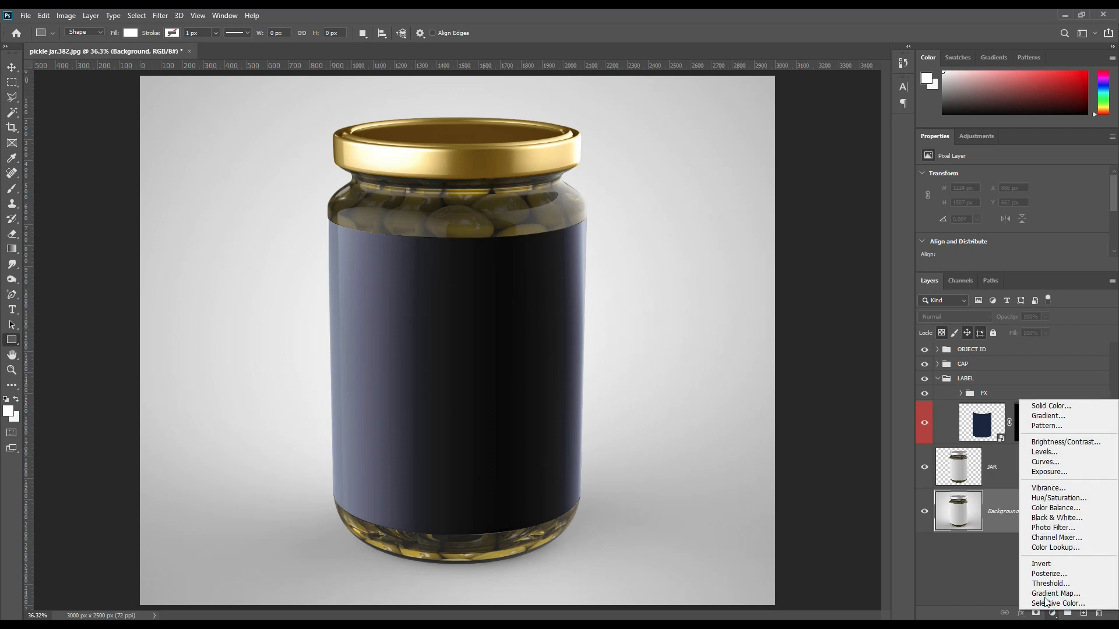
pyautogui.click(1061, 406)
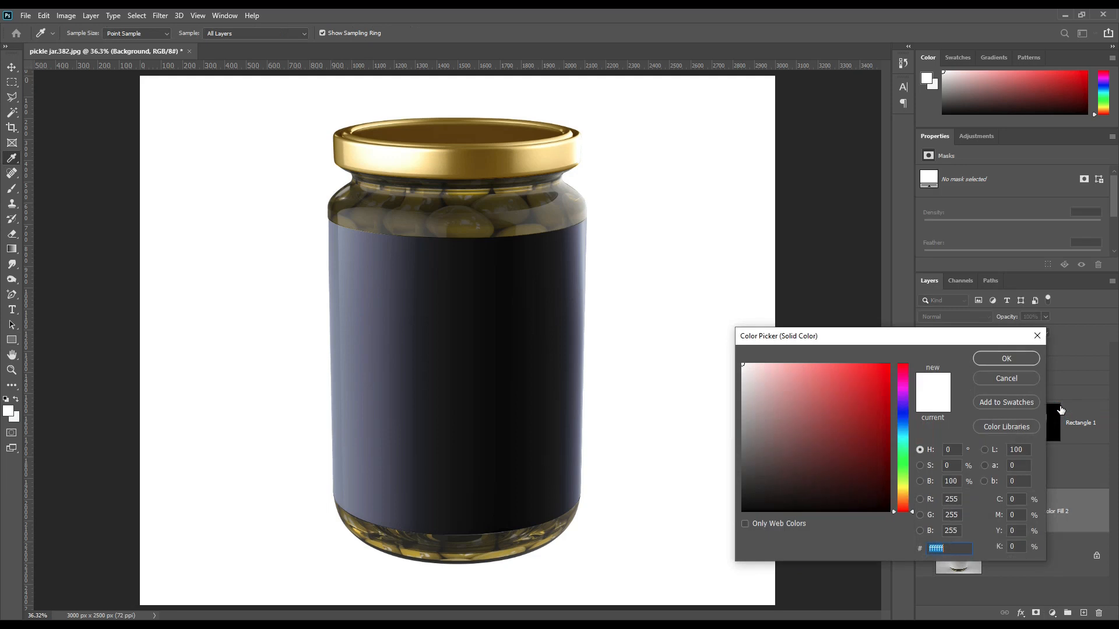
pyautogui.click(534, 149)
pyautogui.click(990, 357)
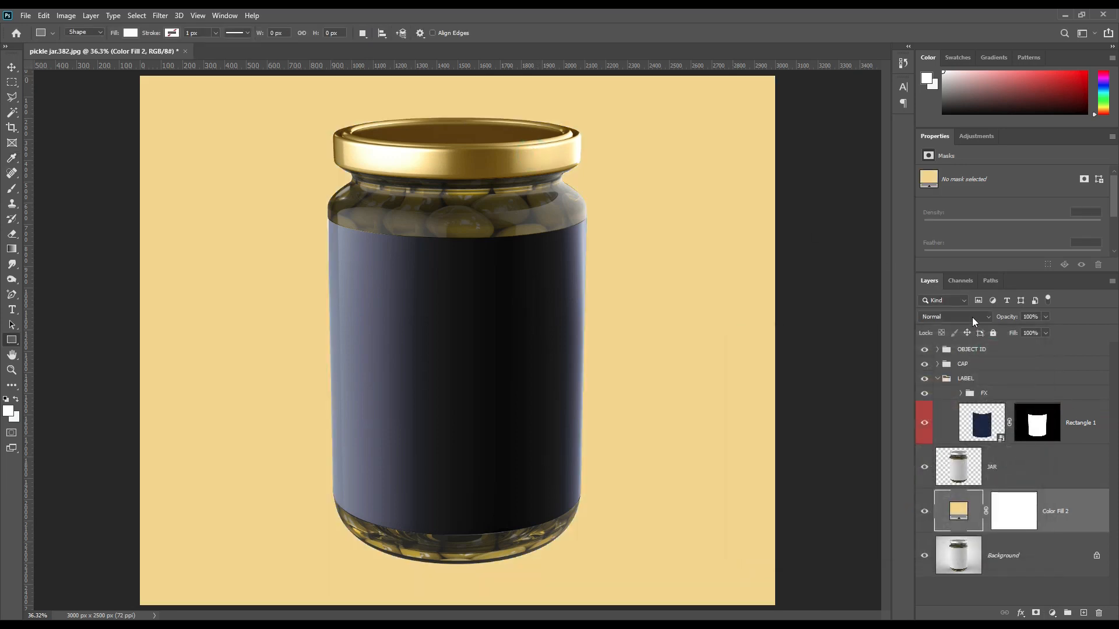
pyautogui.click(974, 315)
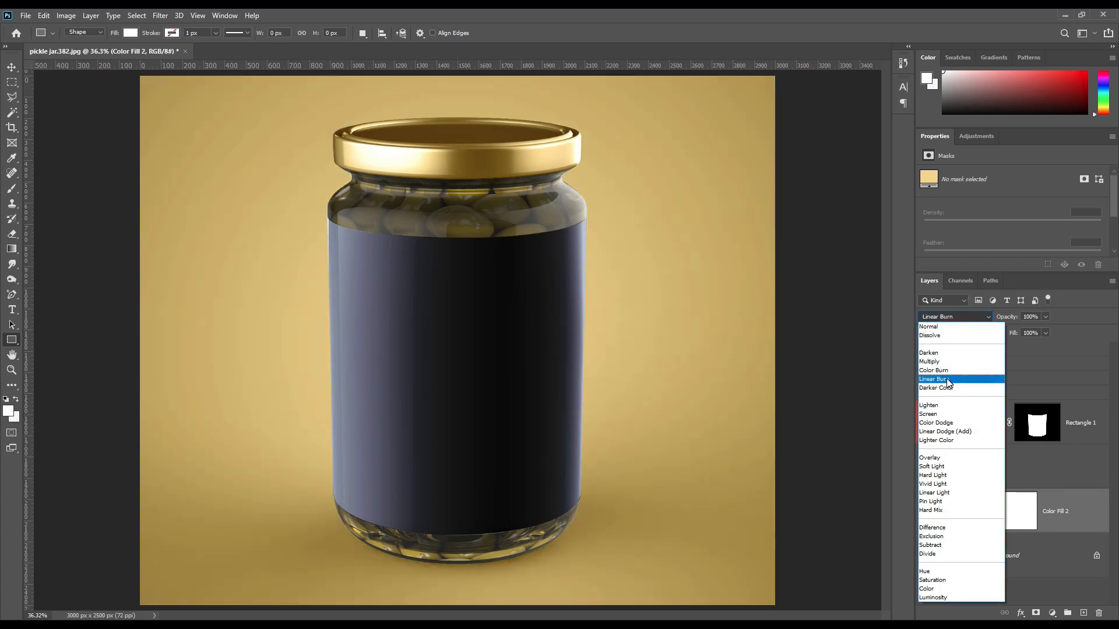
pyautogui.click(948, 380)
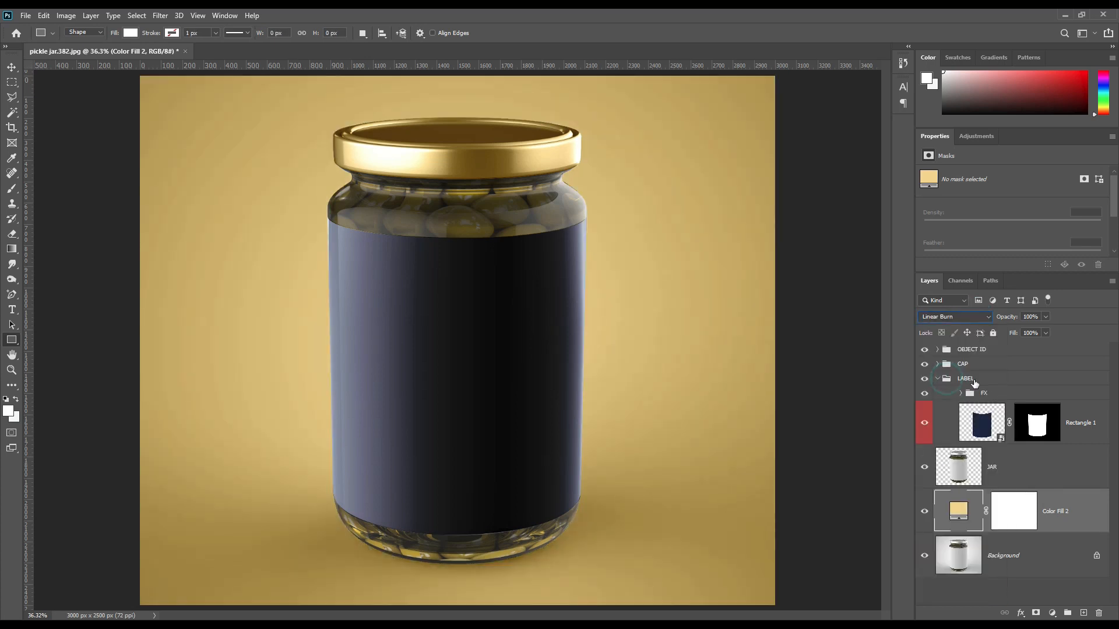
# Lighten the background fill color to #ffeab1
pyautogui.doubleClick(961, 511)
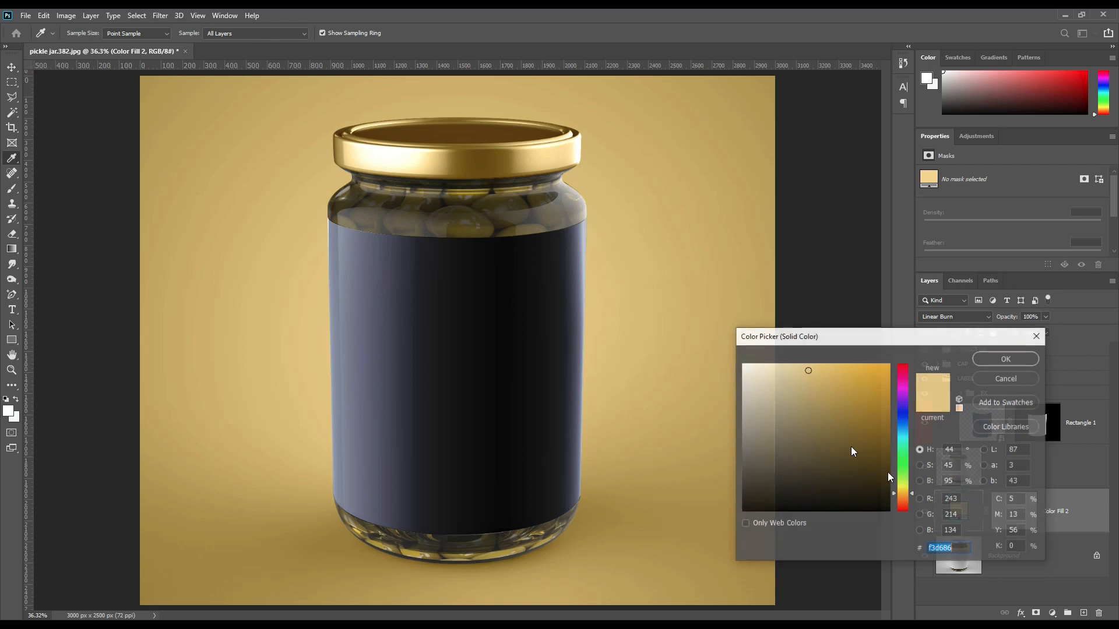
pyautogui.moveTo(807, 371); pyautogui.dragTo(786, 356)
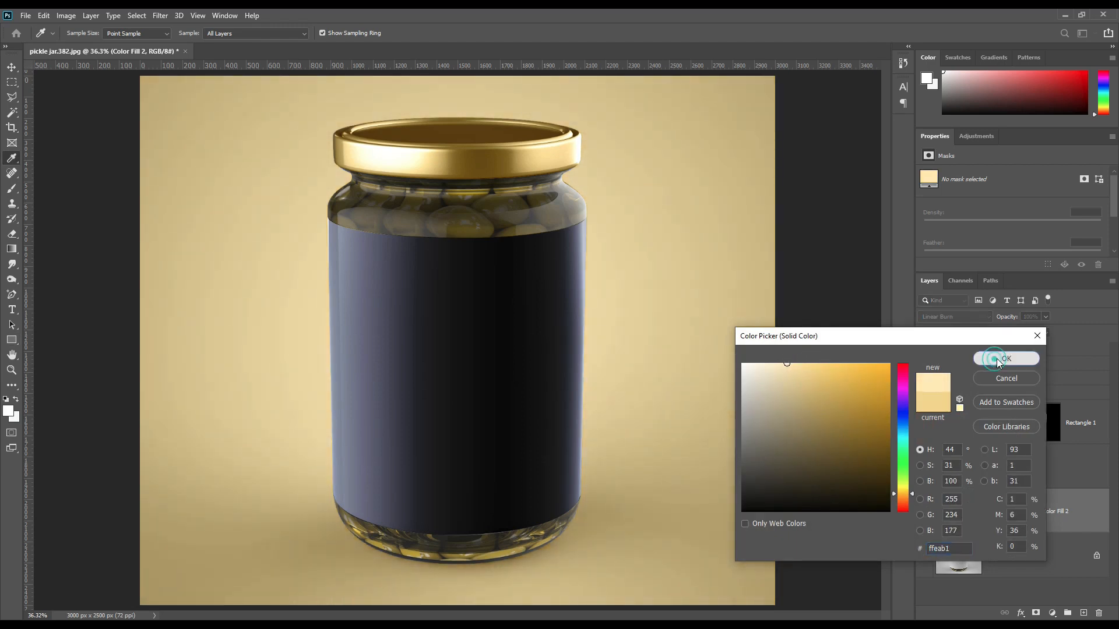
pyautogui.click(1006, 358)
# Tag the background fill layer with the Red color label and rename it BG COLOR
pyautogui.rightClick(1059, 514)
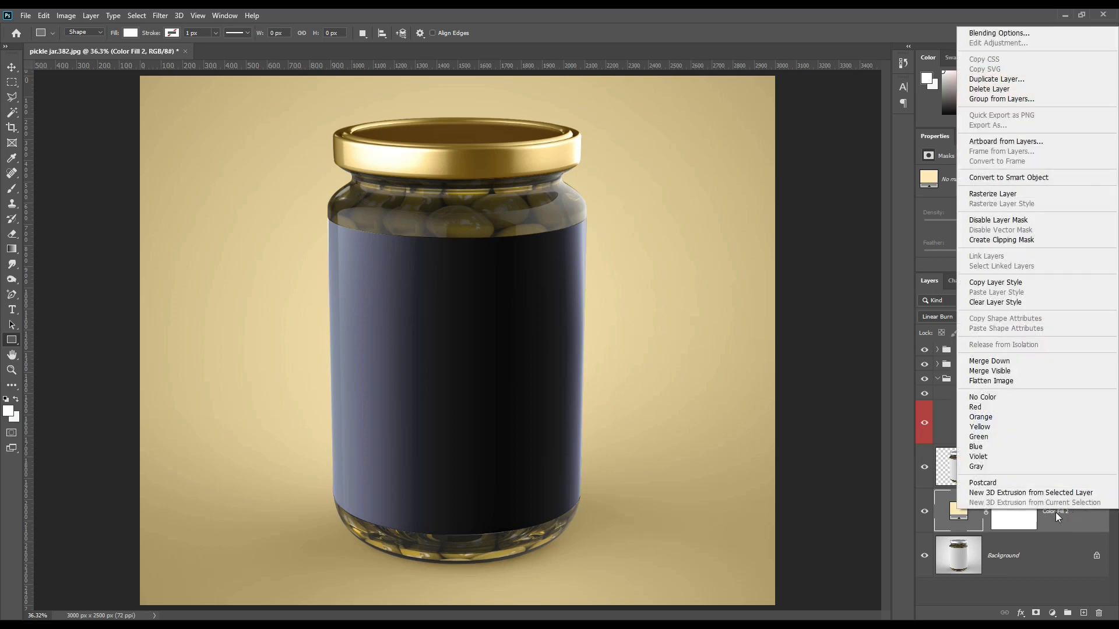
pyautogui.click(1004, 408)
pyautogui.doubleClick(1055, 510)
pyautogui.write('b')
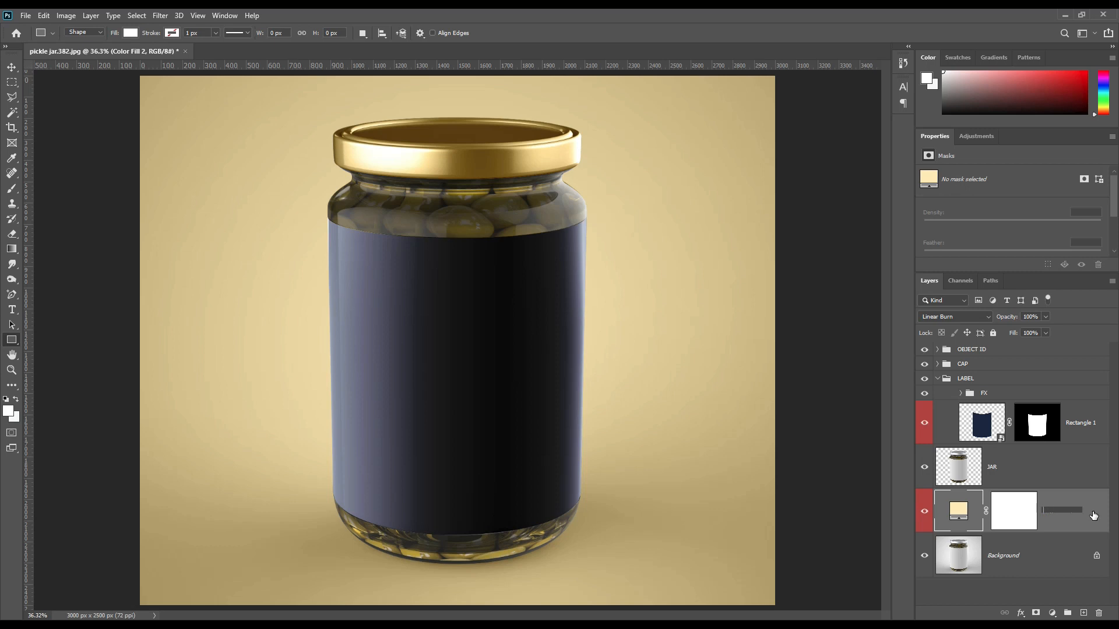
pyautogui.write('BG COLOR')
pyautogui.press('Return')
# Draw a white rectangle about 1174 × 130 px across the cap's rim above the cap color fill, and convert it to a smart object
pyautogui.click(937, 379)
pyautogui.click(938, 365)
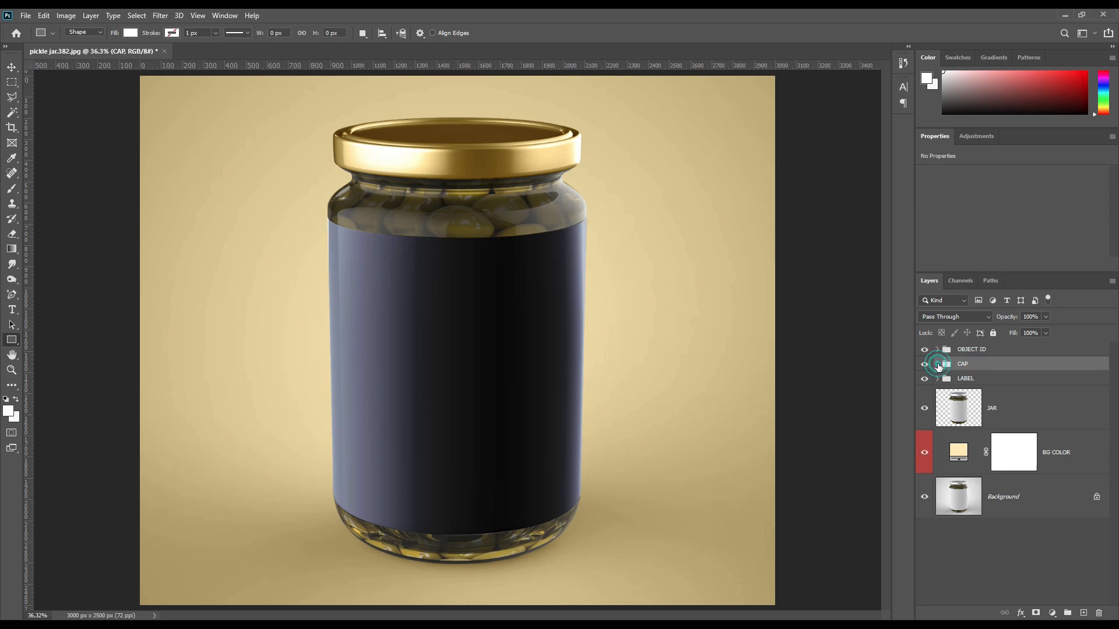
pyautogui.click(960, 403)
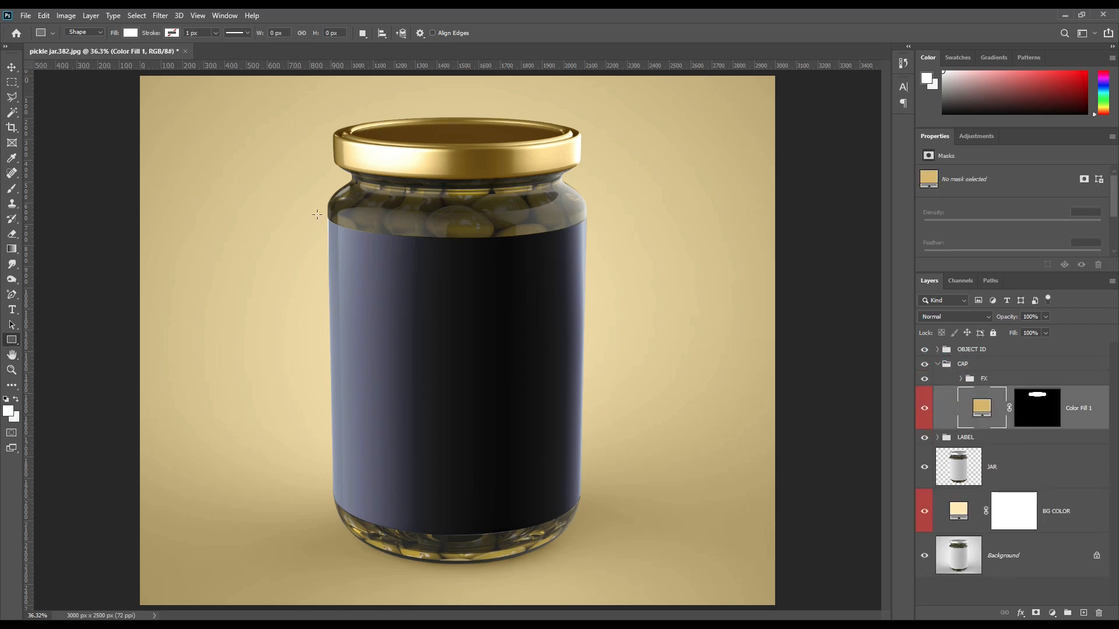
pyautogui.moveTo(333, 140); pyautogui.dragTo(581, 168)
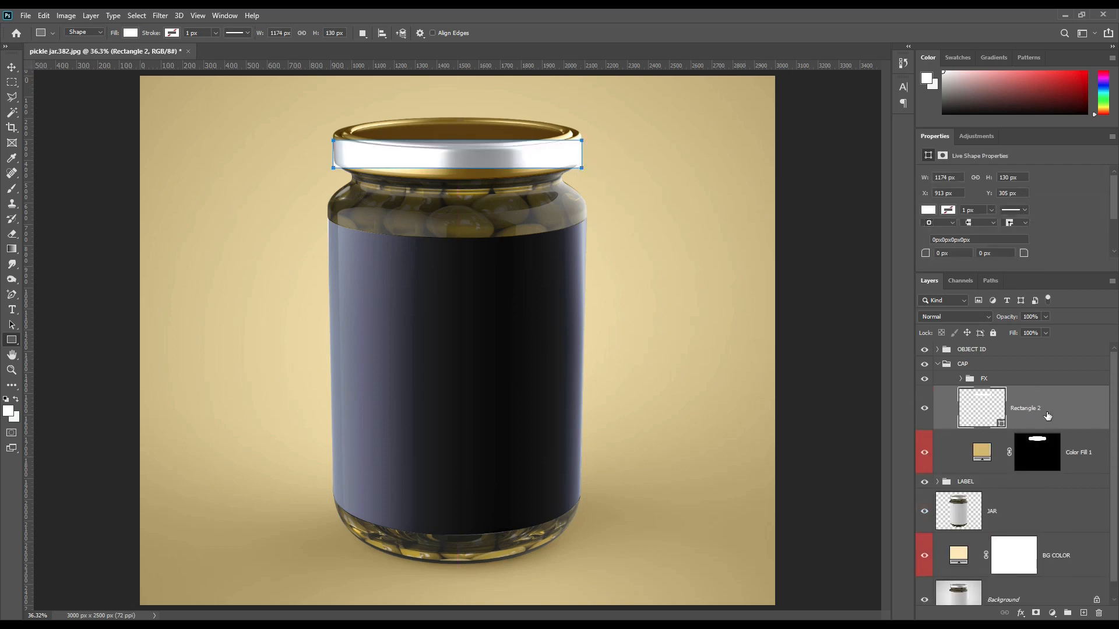
pyautogui.rightClick(1082, 403)
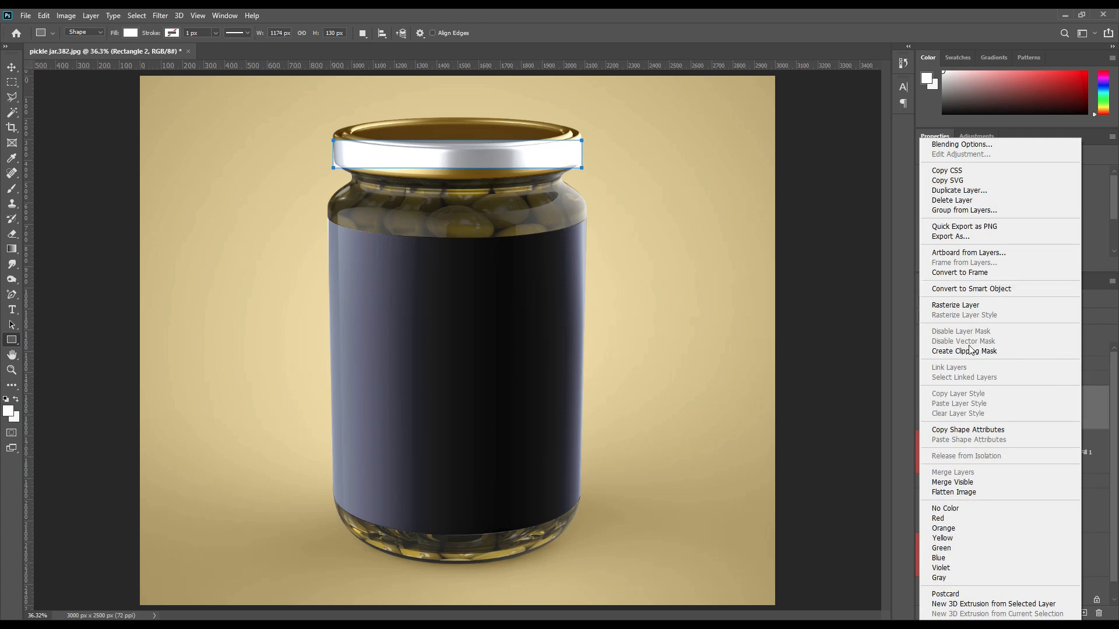
pyautogui.click(970, 290)
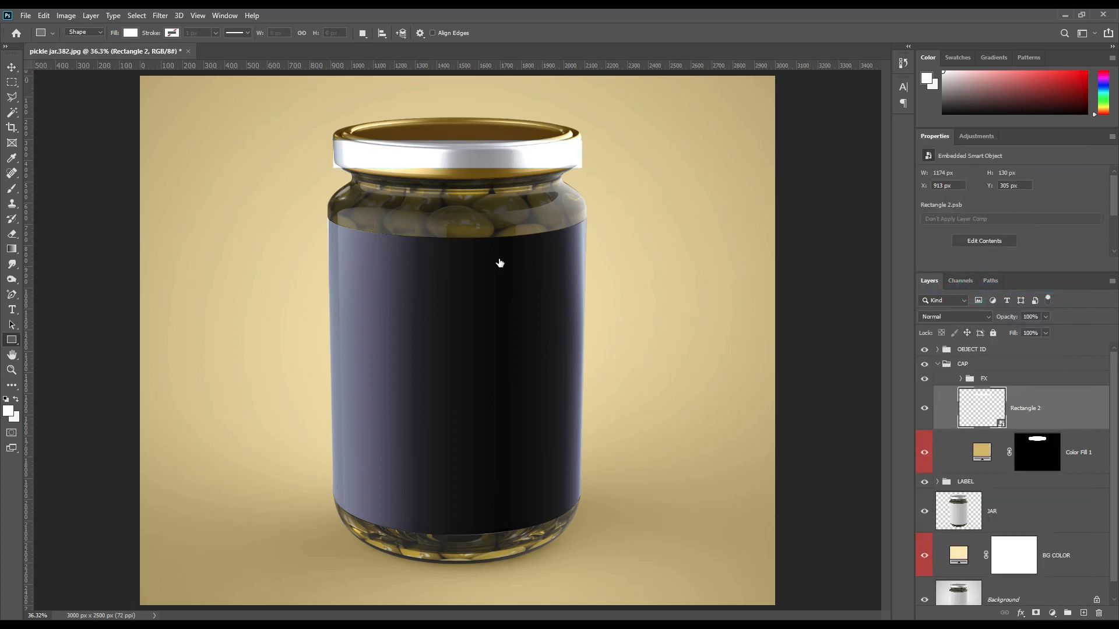
# Warp the cap rectangle with the Arch preset at a bend of -12.5% to follow the rim's curve
pyautogui.hotkey('ctrl', 't')
pyautogui.rightClick(480, 155)
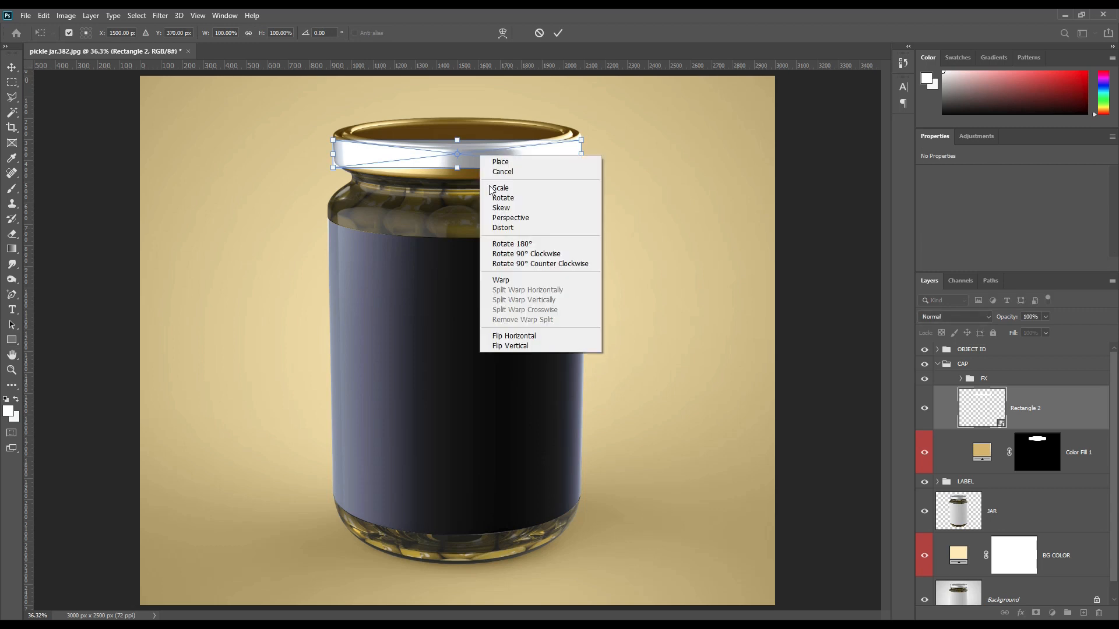
pyautogui.click(515, 282)
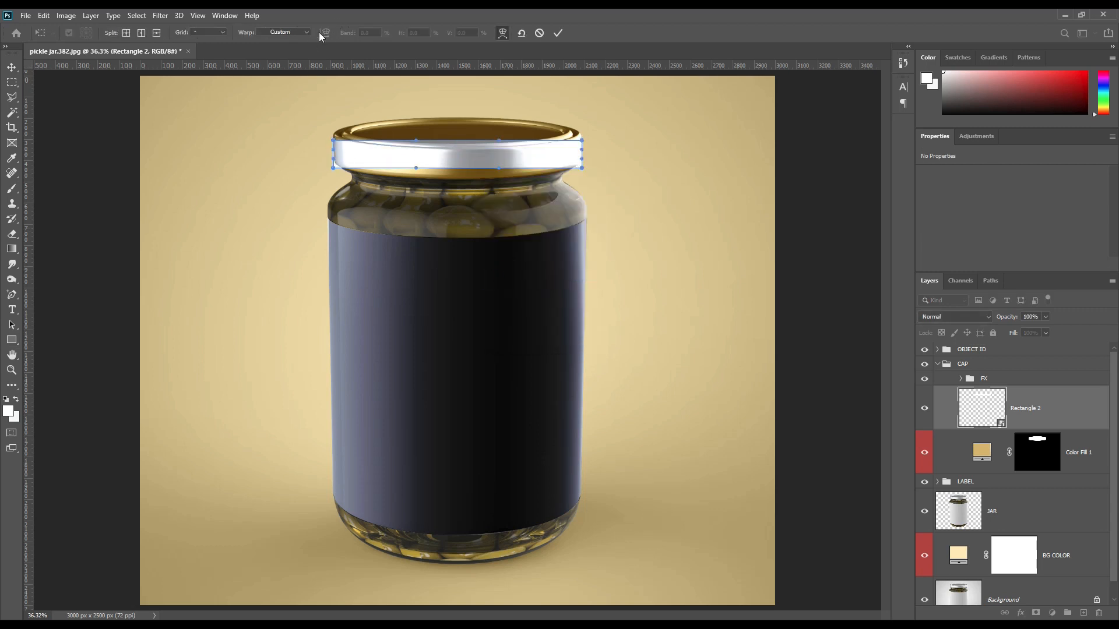
pyautogui.click(286, 32)
pyautogui.click(282, 96)
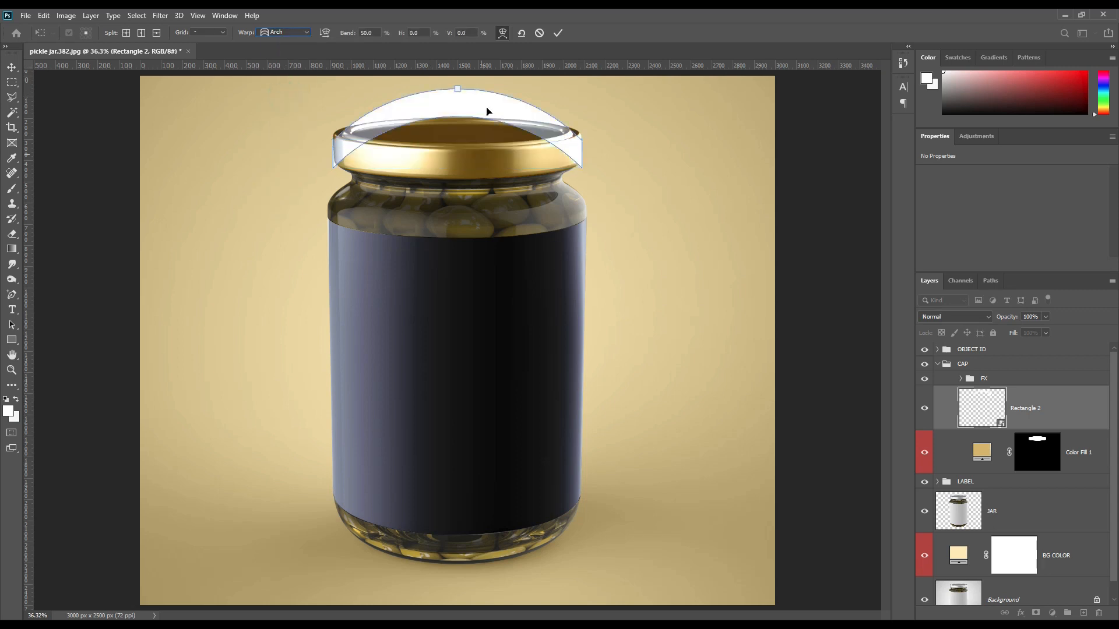
pyautogui.moveTo(456, 90); pyautogui.dragTo(454, 152)
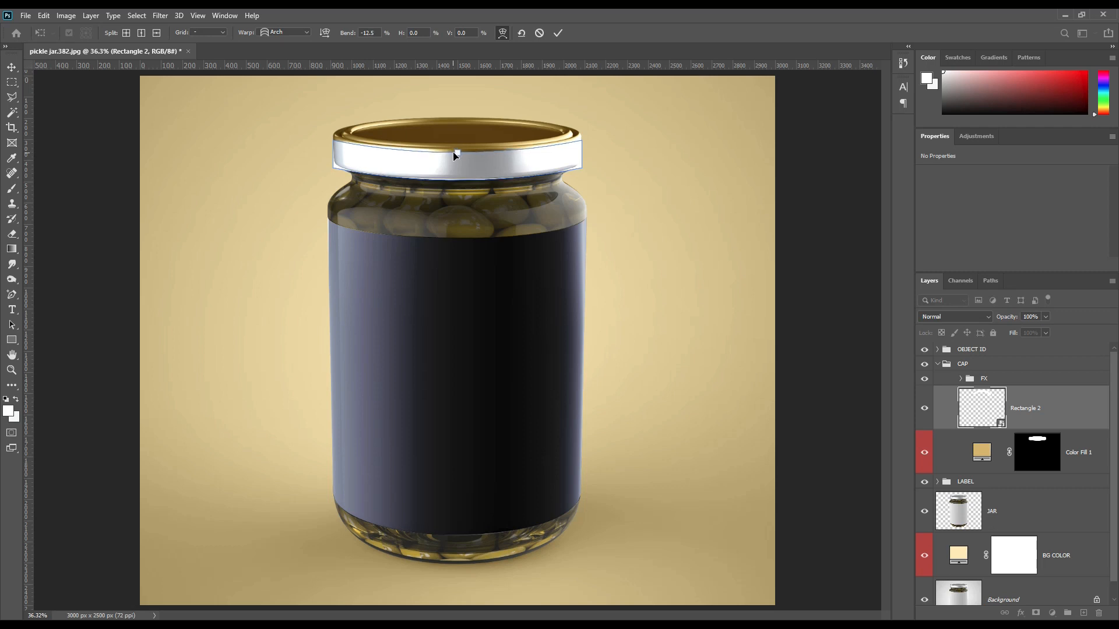
pyautogui.click(562, 33)
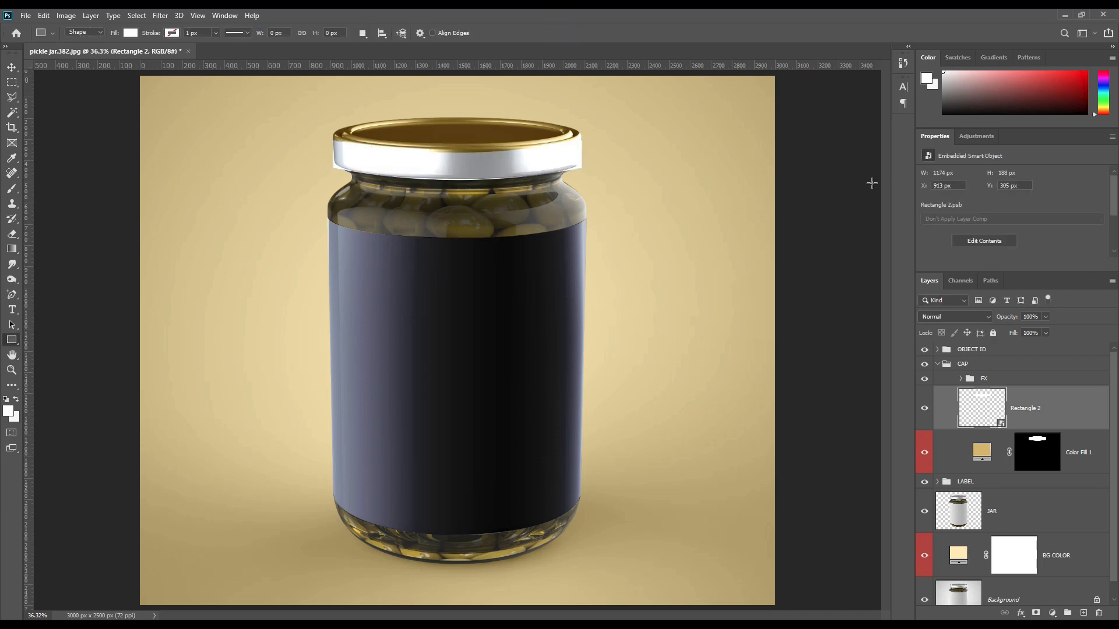
# Mask the cap rectangle with the cap color fill's mask shape and tag its layer Red
pyautogui.keyDown('ctrl'); pyautogui.click(1036, 445); pyautogui.keyUp('ctrl')
pyautogui.click(1035, 613)
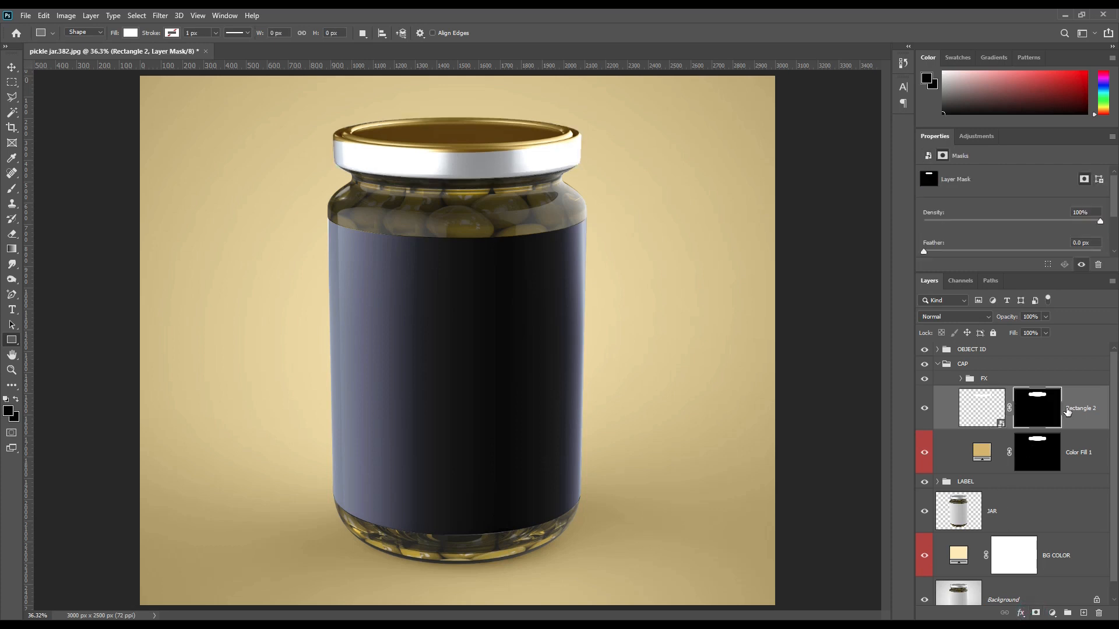
pyautogui.rightClick(1090, 406)
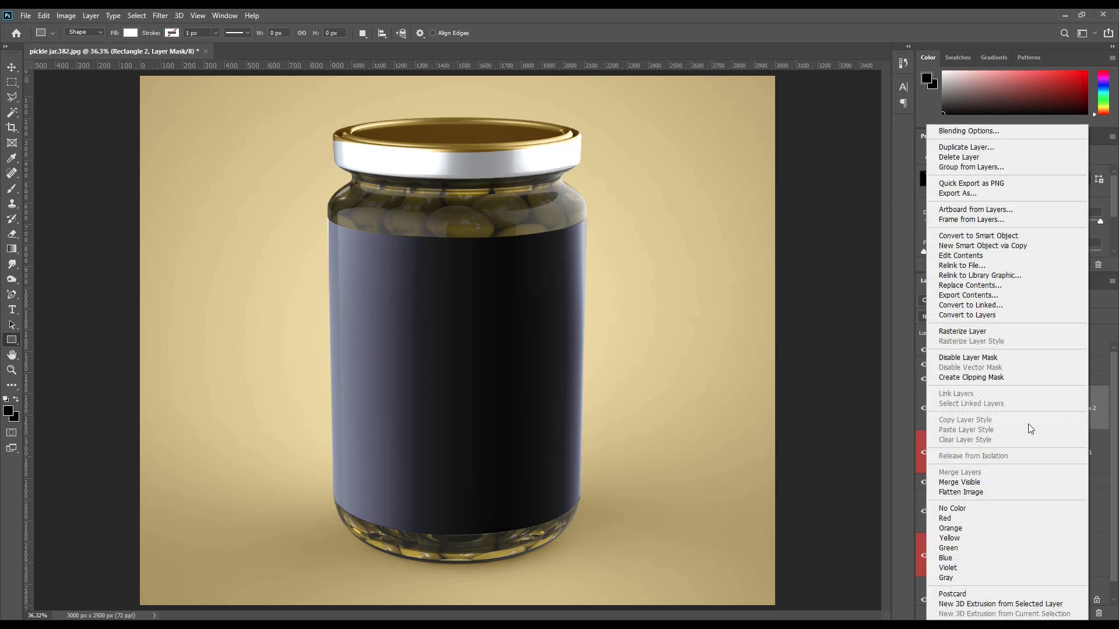
pyautogui.click(961, 519)
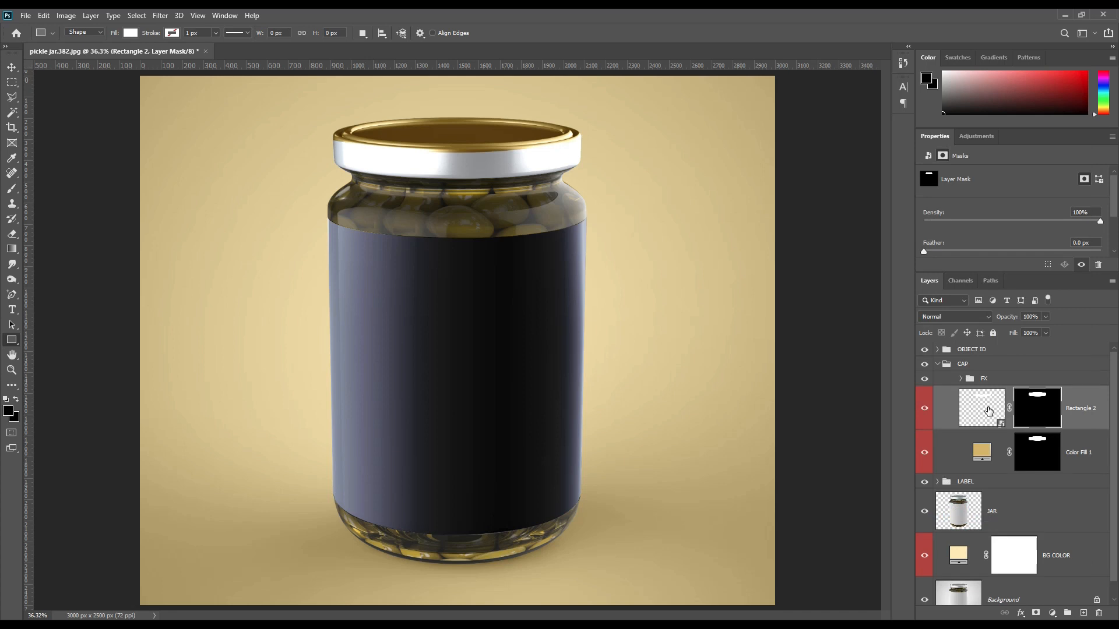
# Open the cap smart object's contents, hide the white rectangle, and add the bold black text FREE PICKELD JAR MOCKUP
pyautogui.click(989, 408)
pyautogui.doubleClick(1001, 424)
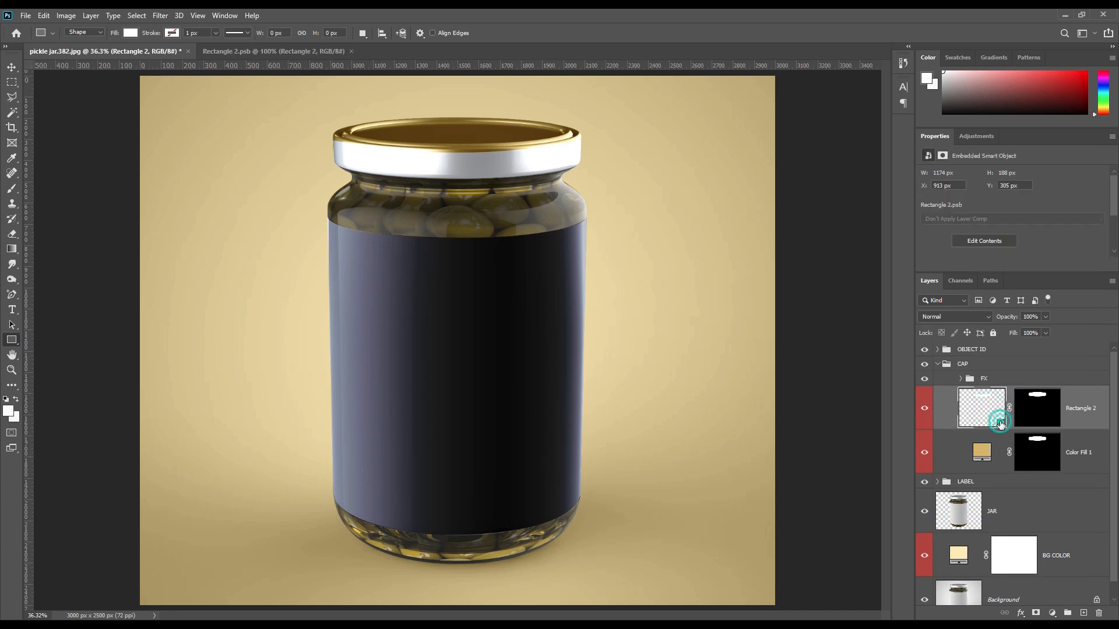
pyautogui.press('i')
pyautogui.click(1006, 358)
pyautogui.press('t')
pyautogui.click(293, 341)
pyautogui.moveTo(272, 33); pyautogui.dragTo(299, 36)
pyautogui.write('FREE PICKELD JAR MOCKUP')
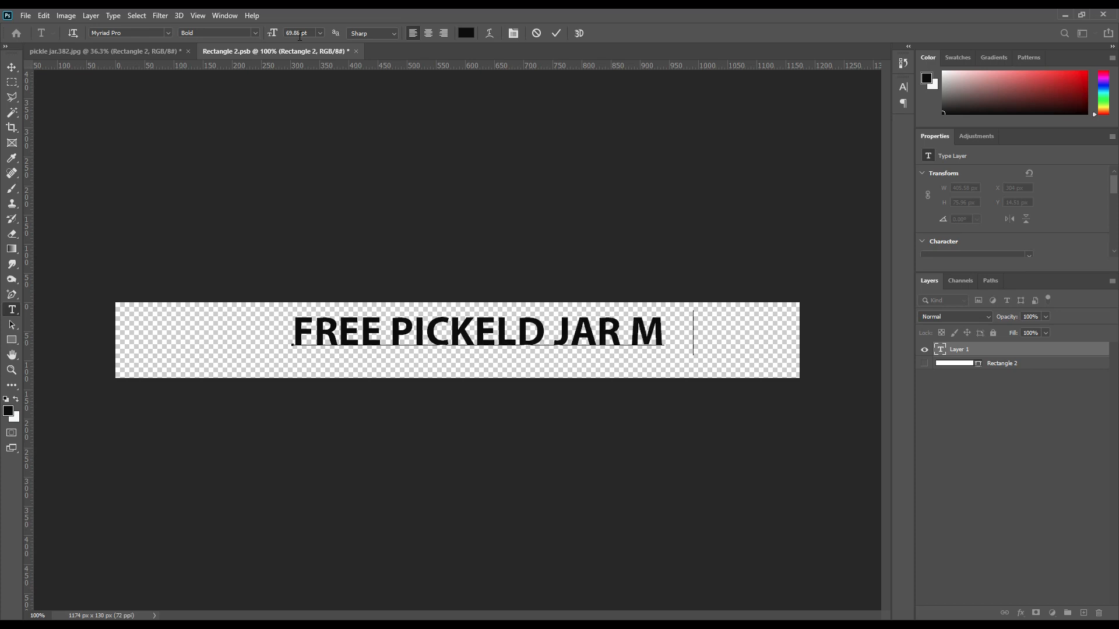
pyautogui.click(556, 33)
# Center the cap text on its canvas, save the smart object, and return to the jar document with the CAP group collapsed
pyautogui.press('v')
pyautogui.click(265, 33)
pyautogui.hotkey('shift', 'Down')
pyautogui.hotkey('shift', 'Down')
pyautogui.press('Down')
pyautogui.click(22, 18)
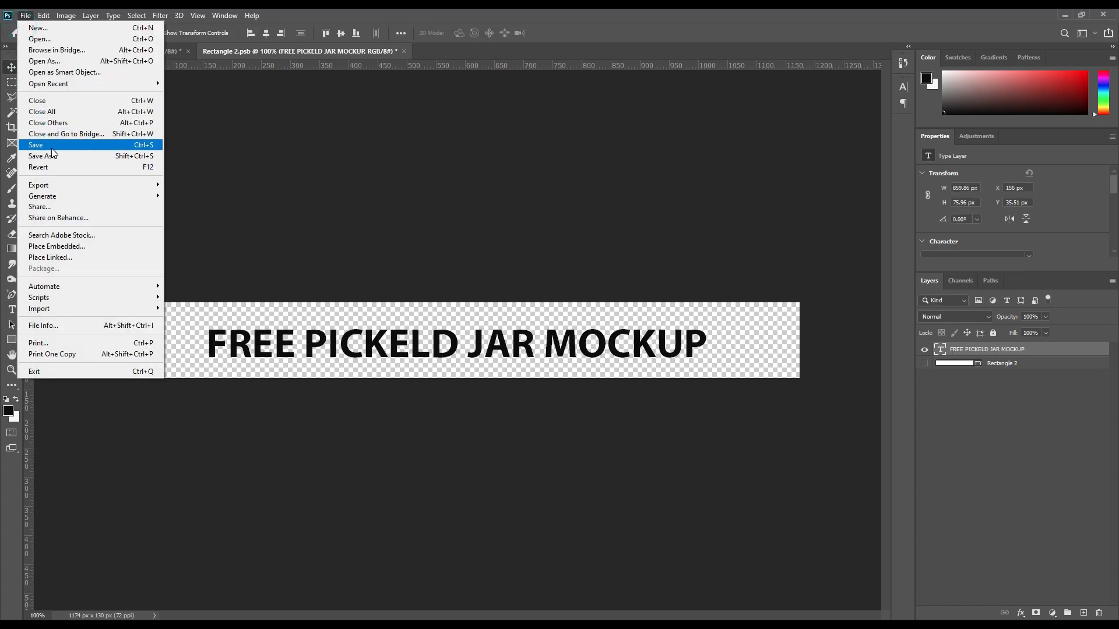
pyautogui.click(66, 146)
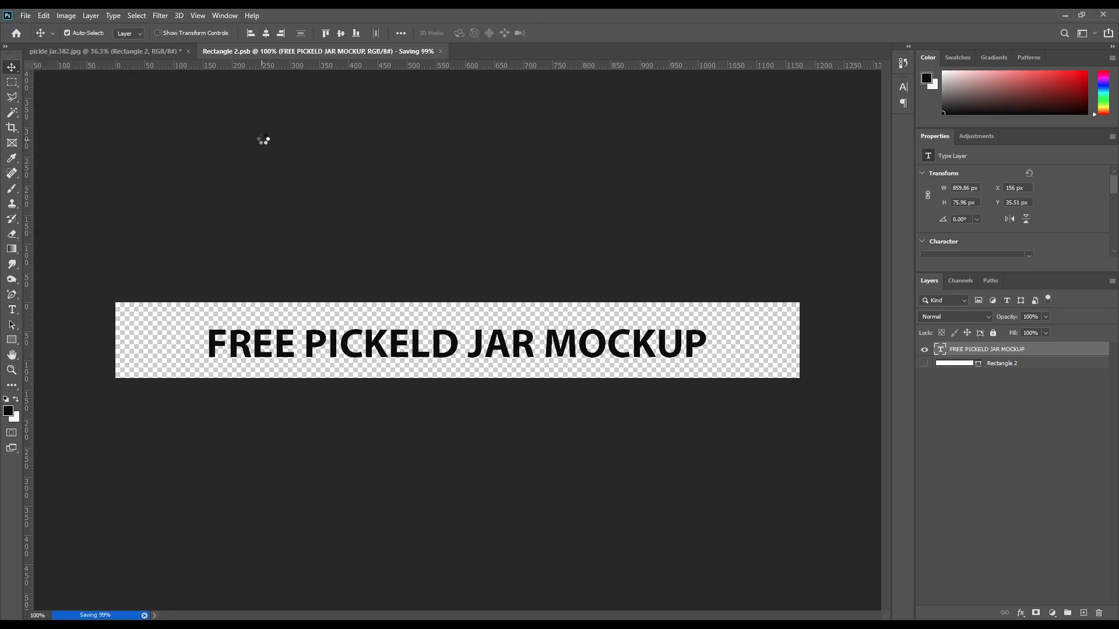
pyautogui.click(170, 53)
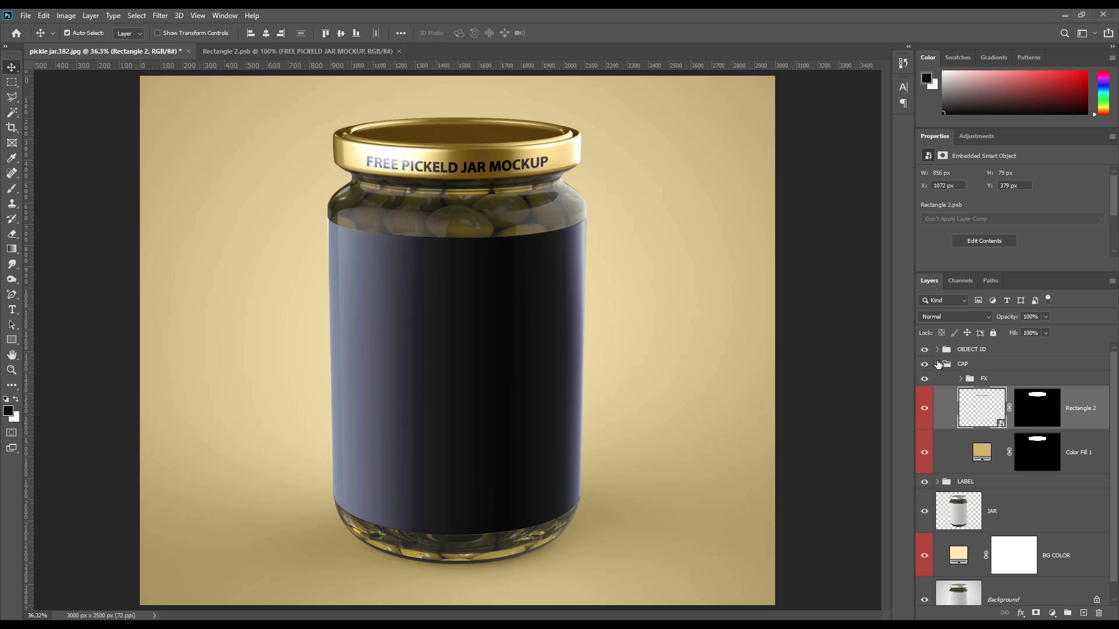
pyautogui.click(937, 365)
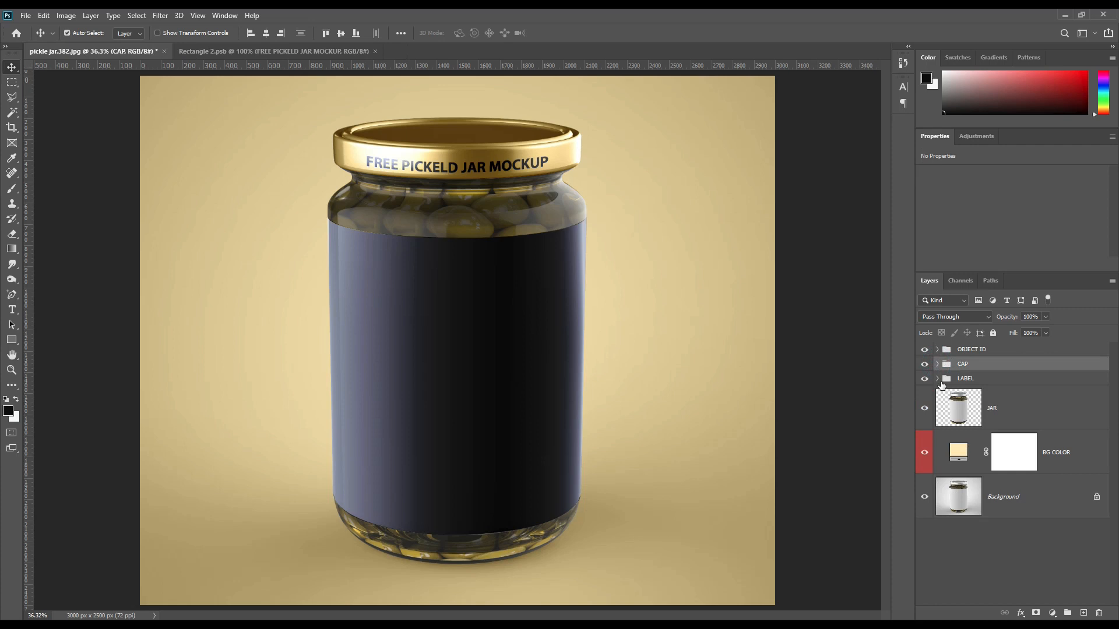
# Open the label smart object's contents and set its rectangle's fill color to #fff5a5
pyautogui.click(937, 380)
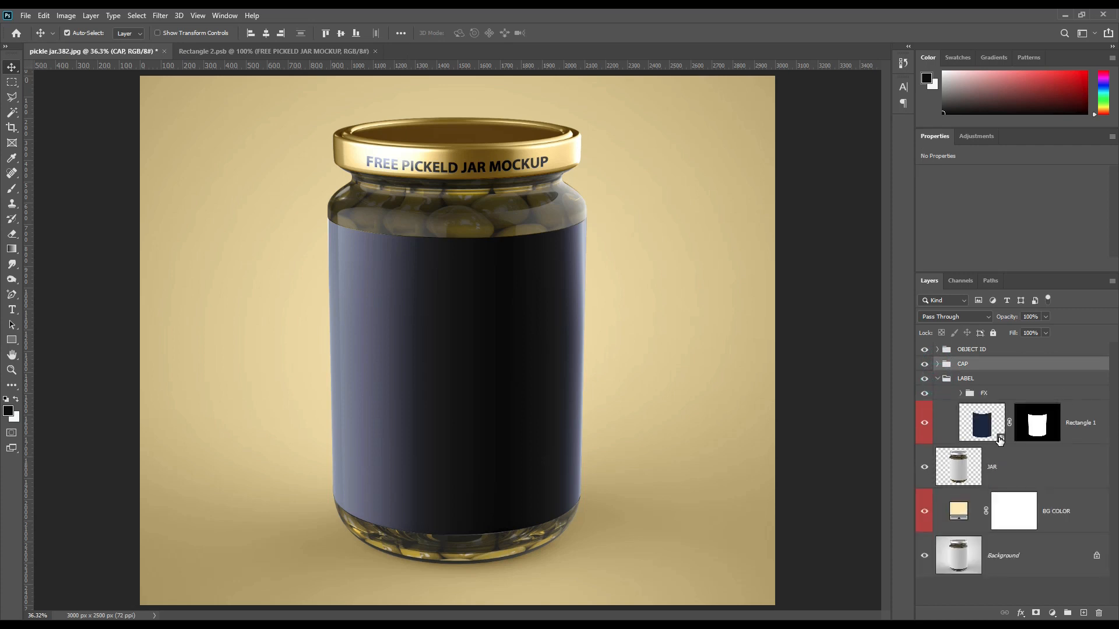
pyautogui.doubleClick(998, 439)
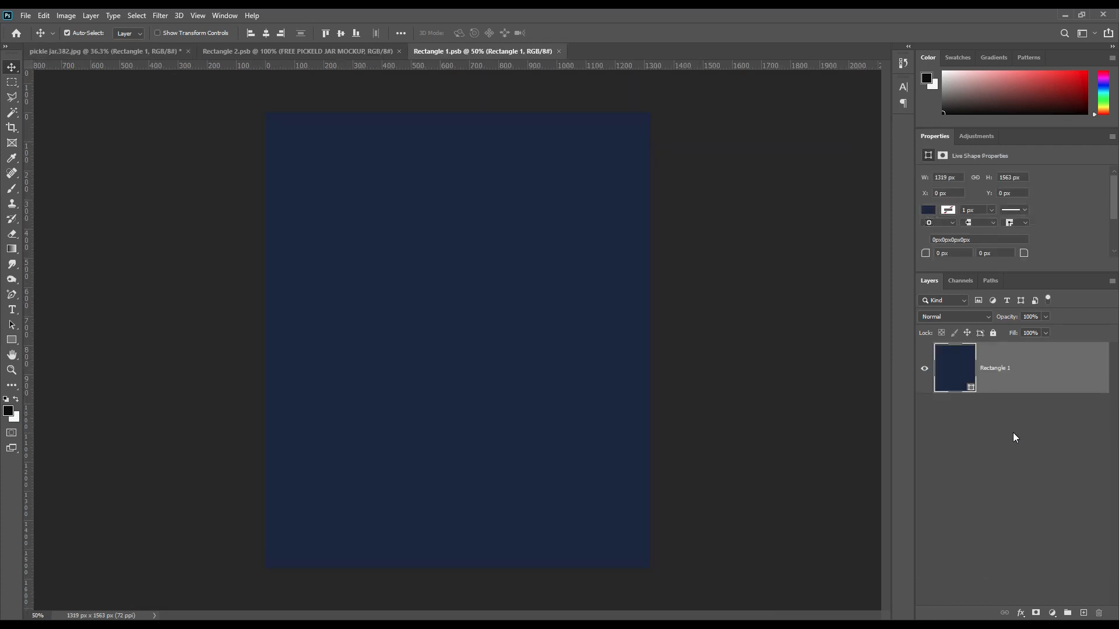
pyautogui.doubleClick(969, 389)
pyautogui.write('fff5a5')
pyautogui.press('Return')
# Add a centered, bold two-line heading reading FREE / PIKELD JAR to the upper half of the label
pyautogui.press('v')
pyautogui.press('t')
pyautogui.click(387, 244)
pyautogui.write('FREEE')
pyautogui.press('BackSpace')
pyautogui.press('Return')
pyautogui.write('PICKELD JAR')
pyautogui.click(903, 87)
pyautogui.click(870, 82)
pyautogui.moveTo(387, 332); pyautogui.dragTo(326, 338)
pyautogui.click(903, 87)
pyautogui.click(903, 87)
# Add a smaller MOCKUP text line below the heading and widen its letter tracking
pyautogui.click(367, 383)
pyautogui.write('MOCKUP')
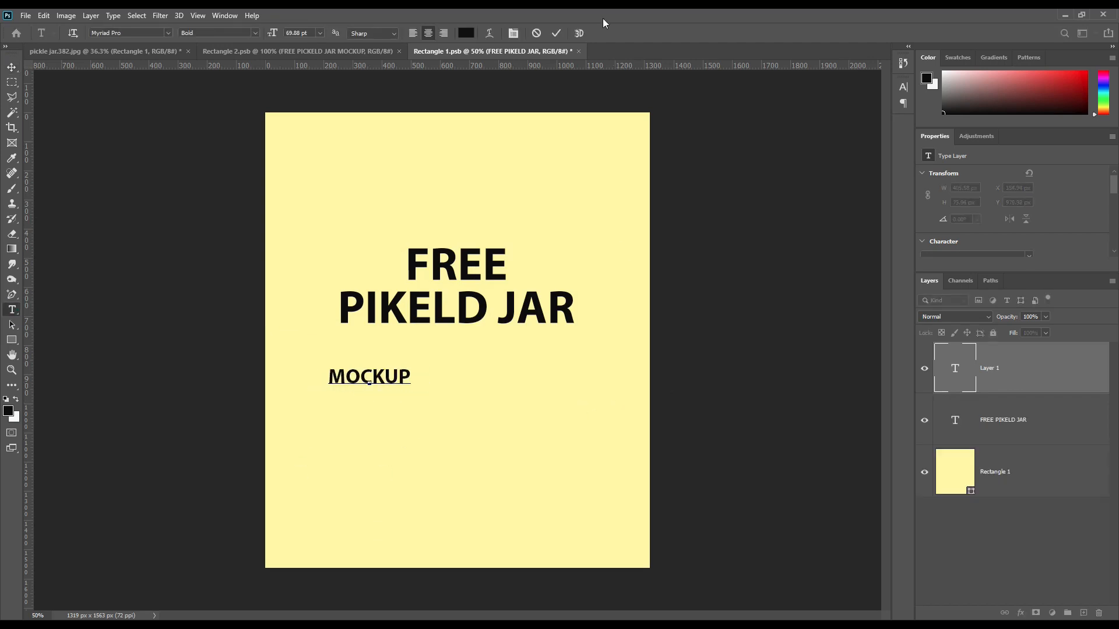
pyautogui.hotkey('ctrl', 'a')
pyautogui.hotkey('alt', 'Right')
pyautogui.hotkey('alt', 'Right')
pyautogui.hotkey('alt', 'Right')
pyautogui.hotkey('alt', 'Right')
pyautogui.hotkey('alt', 'Right')
pyautogui.hotkey('alt', 'Right')
pyautogui.hotkey('alt', 'Right')
pyautogui.hotkey('alt', 'Right')
pyautogui.hotkey('ctrl', 'Return')
# Center the MOCKUP line horizontally and move it up close beneath the heading
pyautogui.press('v')
pyautogui.moveTo(617, 410); pyautogui.dragTo(705, 399)
pyautogui.hotkey('shift', 'Up')
pyautogui.hotkey('shift', 'Up')
pyautogui.hotkey('shift', 'Up')
pyautogui.hotkey('shift', 'Up')
pyautogui.hotkey('shift', 'Up')
pyautogui.hotkey('shift', 'Up')
pyautogui.hotkey('shift', 'Up')
# Add the bold text MOCKUPART above the heading and center it on the label
pyautogui.press('t')
pyautogui.click(405, 187)
pyautogui.write('MOCKUPART')
pyautogui.click(903, 86)
pyautogui.click(870, 83)
pyautogui.press('v')
pyautogui.moveTo(422, 183); pyautogui.dragTo(479, 197)
# Draw a white rounded rectangle about 449 × 83 px with 20 px corners around MOCKUPART and place it behind the text
pyautogui.rightClick(11, 340)
pyautogui.click(49, 364)
pyautogui.rightClick(11, 340)
pyautogui.click(51, 351)
pyautogui.moveTo(393, 186); pyautogui.dragTo(523, 210)
pyautogui.press('v')
pyautogui.hotkey('ctrl', '[')
# Add a black Stroke effect to the rounded rectangle behind MOCKUPART
pyautogui.click(1020, 613)
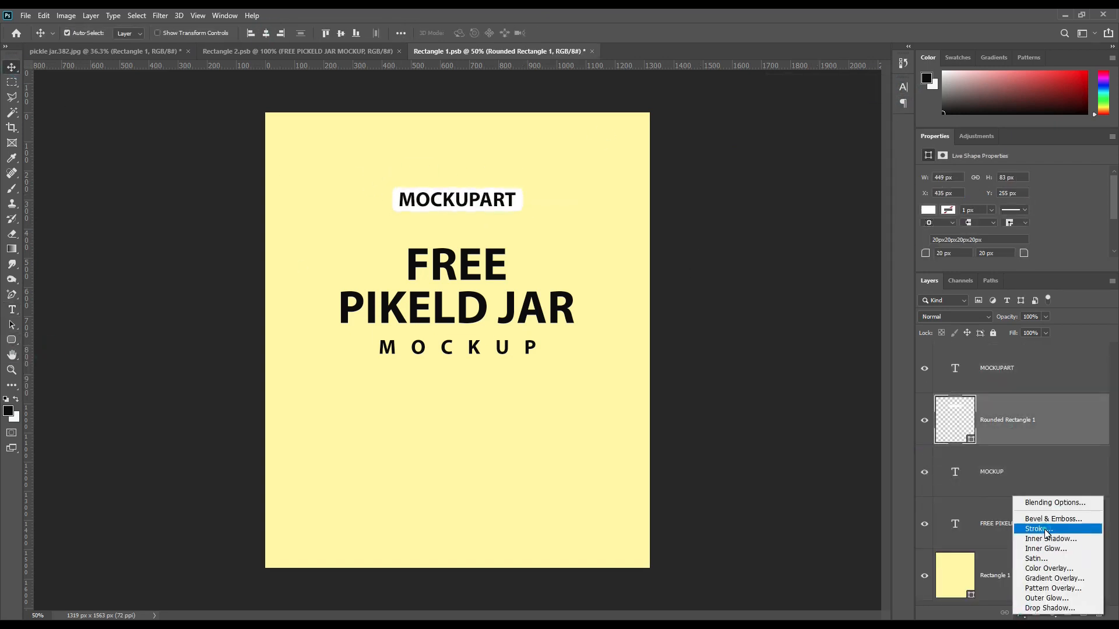
pyautogui.click(1046, 529)
pyautogui.click(808, 430)
pyautogui.click(950, 349)
pyautogui.click(1029, 324)
# Add a centered Lorem ipsum paragraph across the lower part of the label and move it up slightly
pyautogui.press('t')
pyautogui.hotkey('alt', ']')
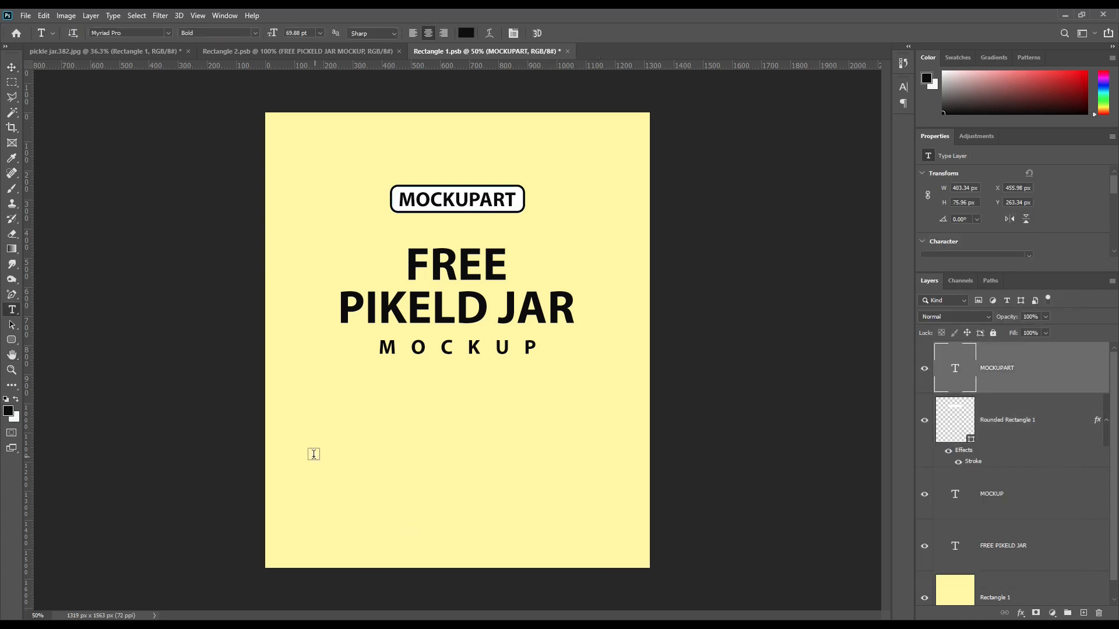
pyautogui.moveTo(314, 454); pyautogui.dragTo(608, 512)
pyautogui.hotkey('ctrl', 'Return')
pyautogui.press('v')
pyautogui.moveTo(455, 466); pyautogui.dragTo(454, 431)
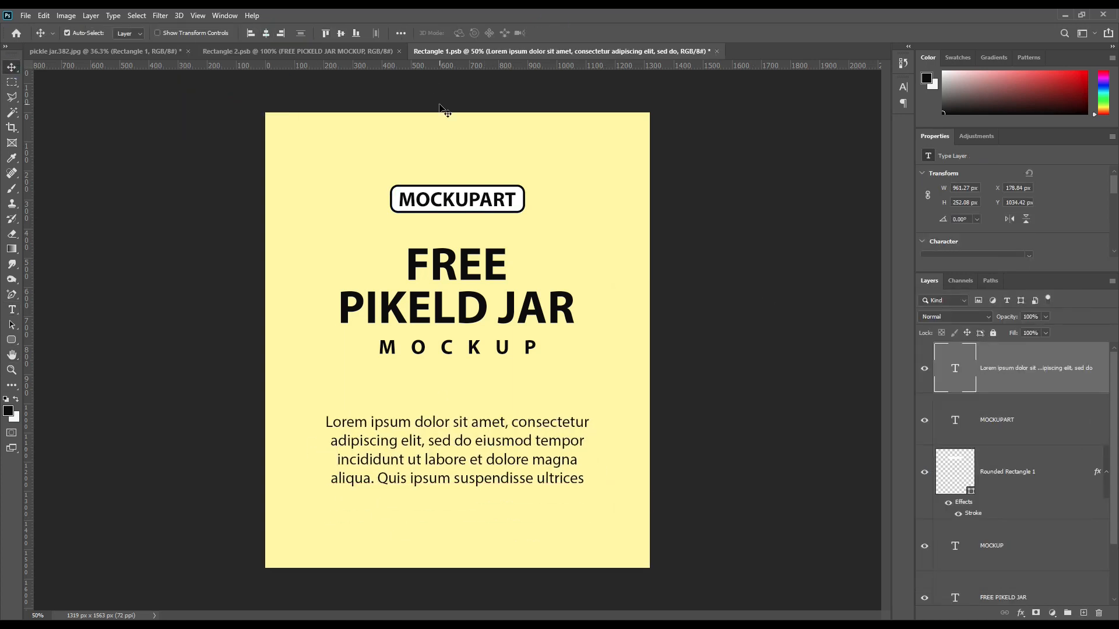
# Save the label smart object and return to the jar document
pyautogui.click(26, 15)
pyautogui.click(72, 147)
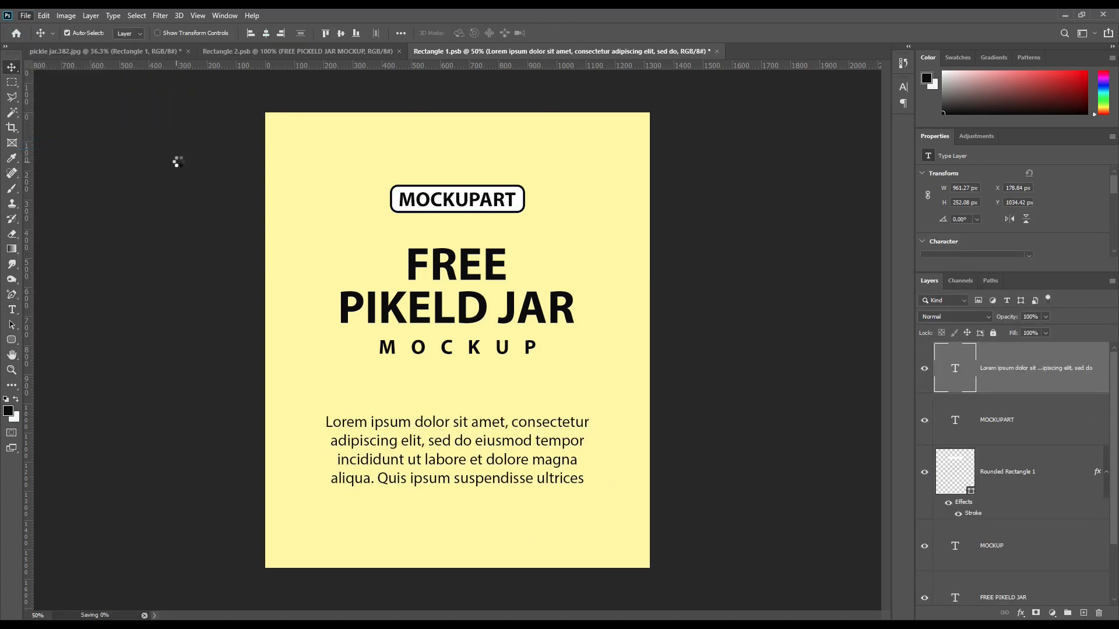
pyautogui.click(119, 51)
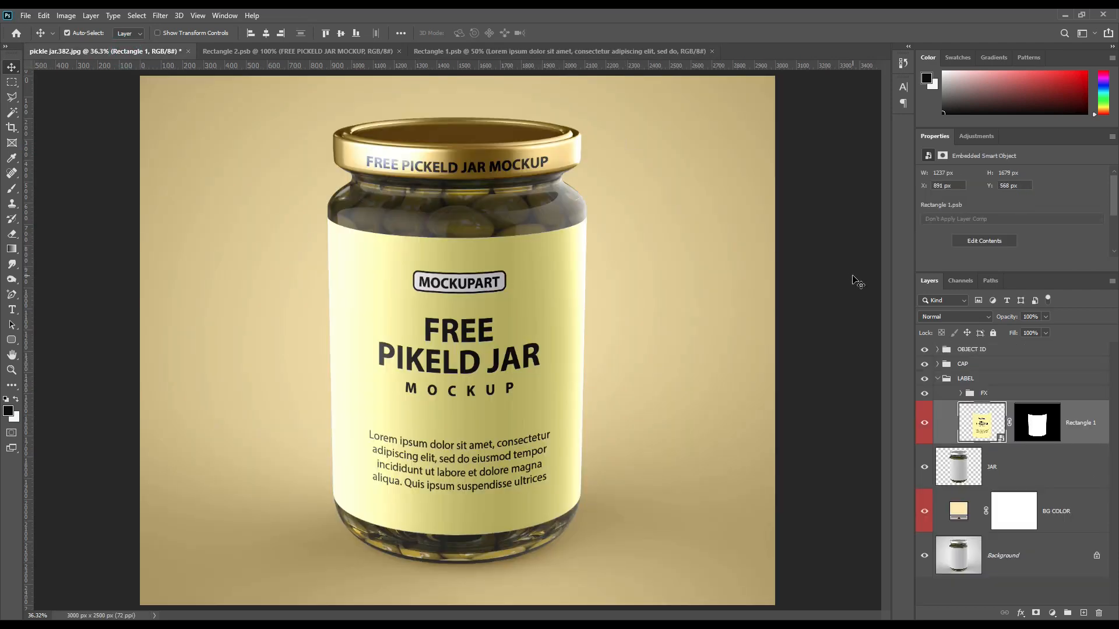
# Lighten the BG COLOR fill to a pale cream and deselect all layers
pyautogui.doubleClick(959, 511)
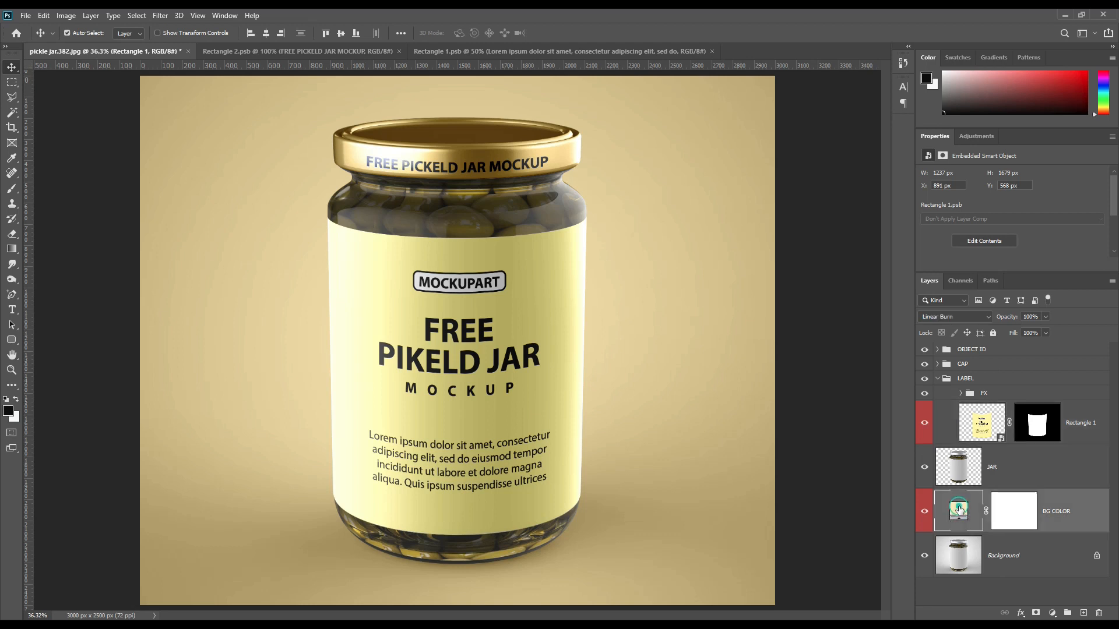
pyautogui.click(782, 372)
pyautogui.moveTo(751, 363); pyautogui.dragTo(749, 362)
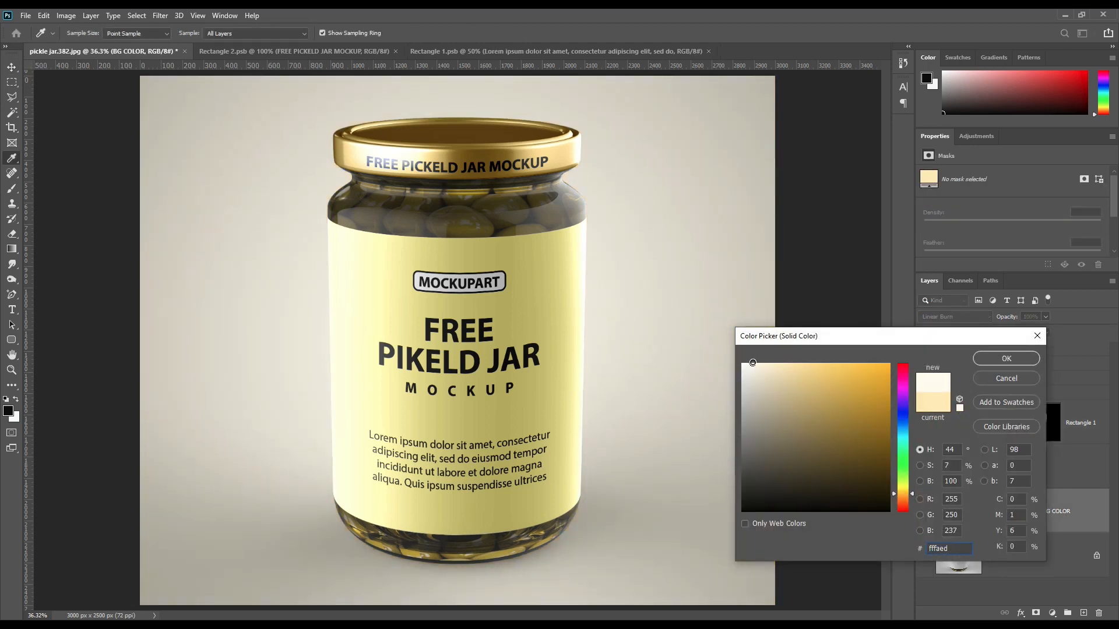
pyautogui.moveTo(756, 362); pyautogui.dragTo(761, 362)
pyautogui.click(997, 357)
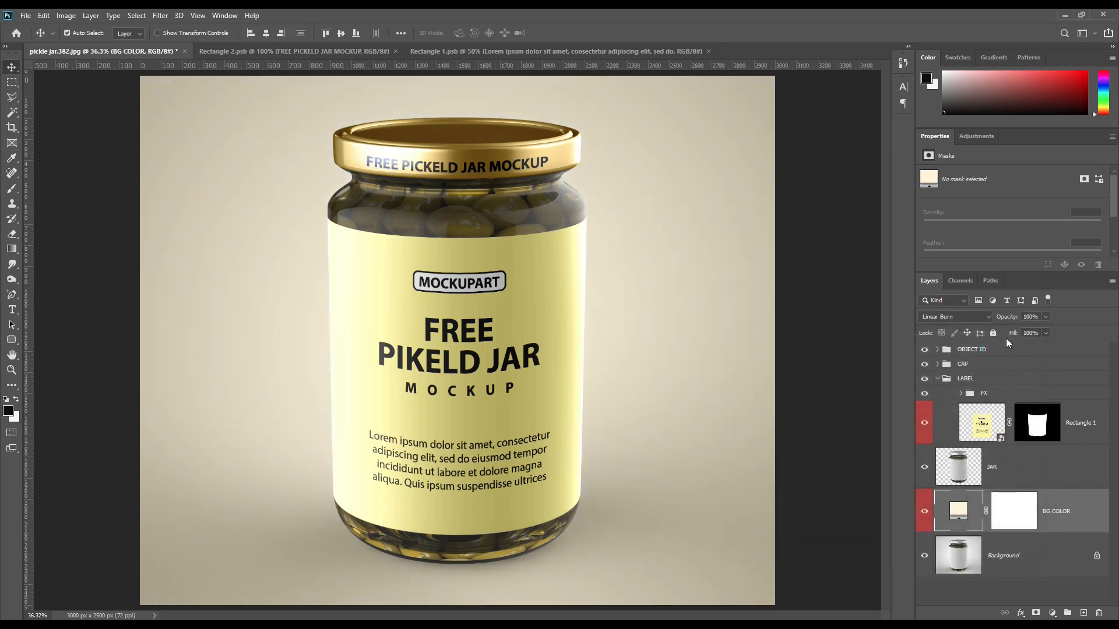
pyautogui.click(1037, 585)
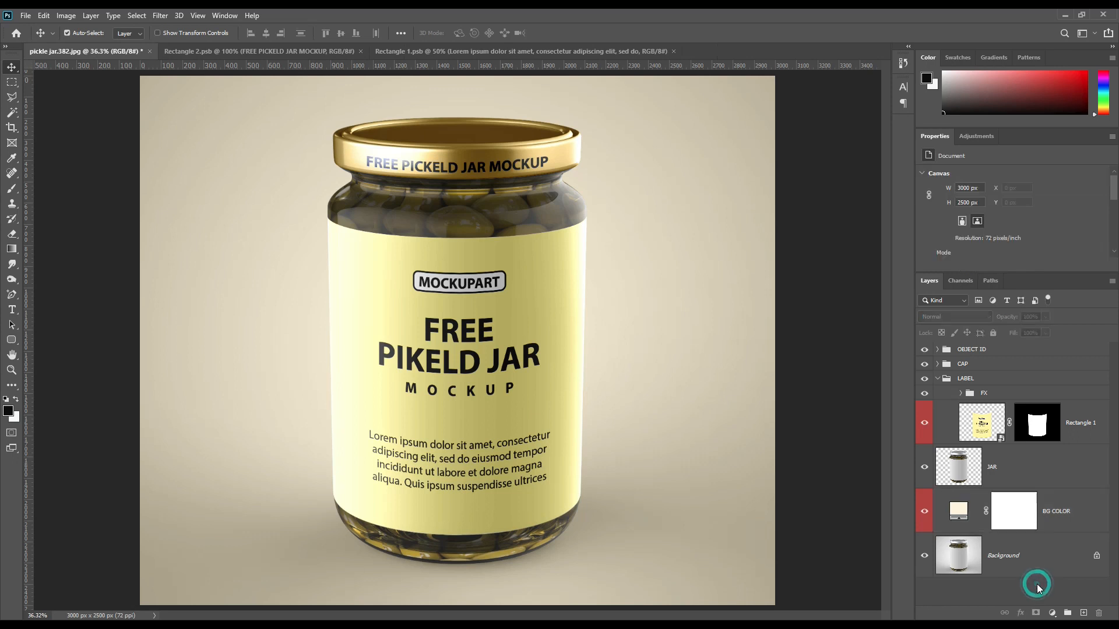